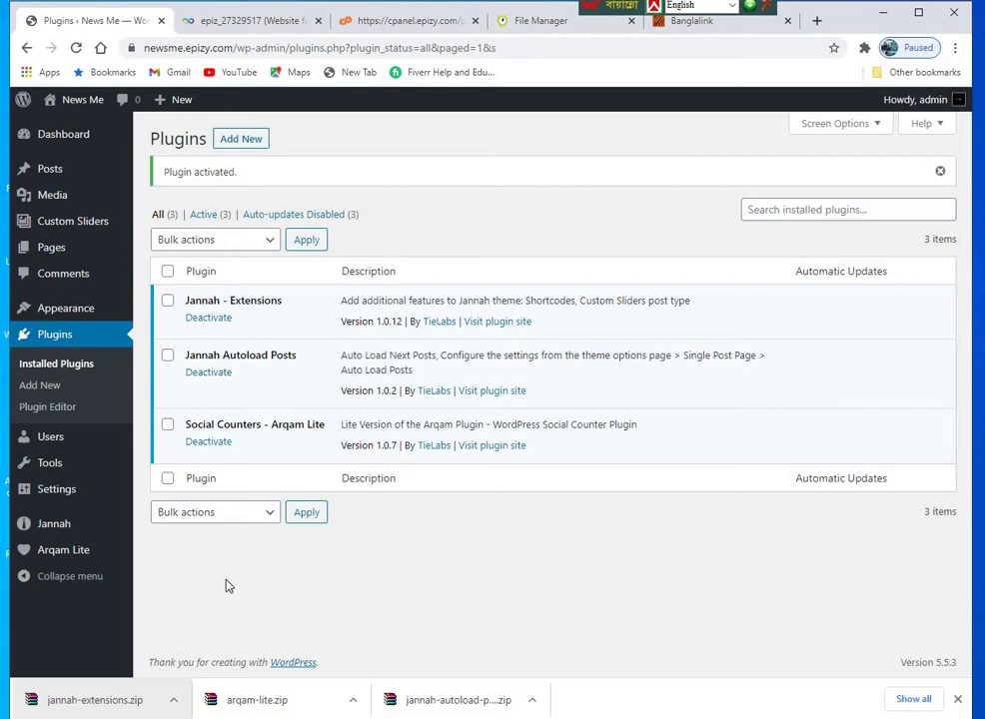
Try to install Jannah Speed Optimization from the Jannah theme's bundled plugins list
mouse_move(50, 527)
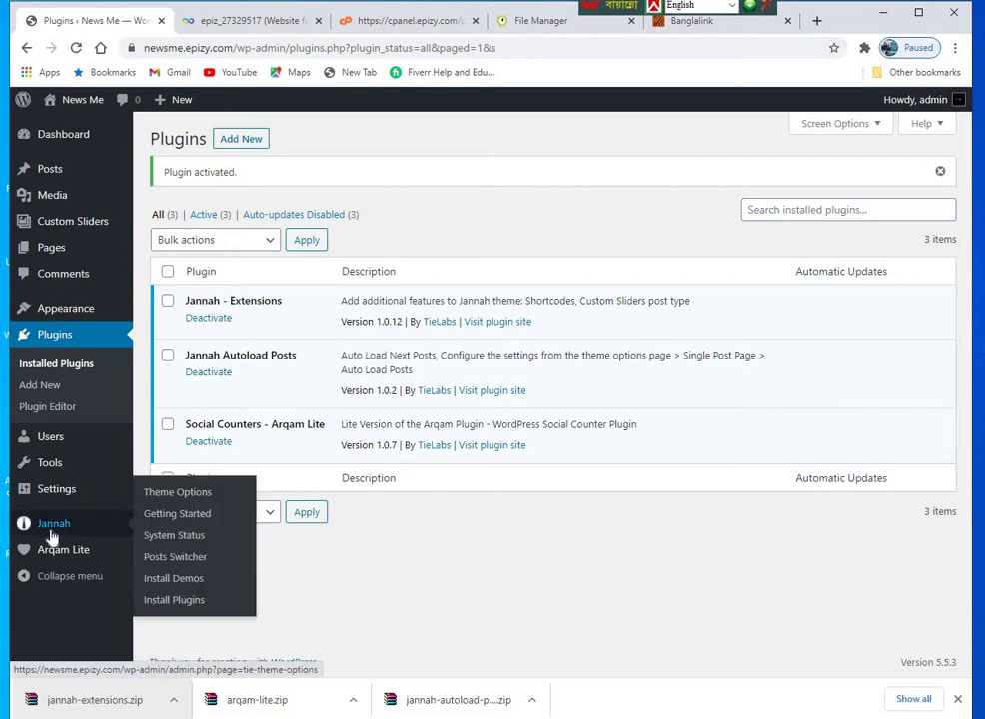
click(180, 601)
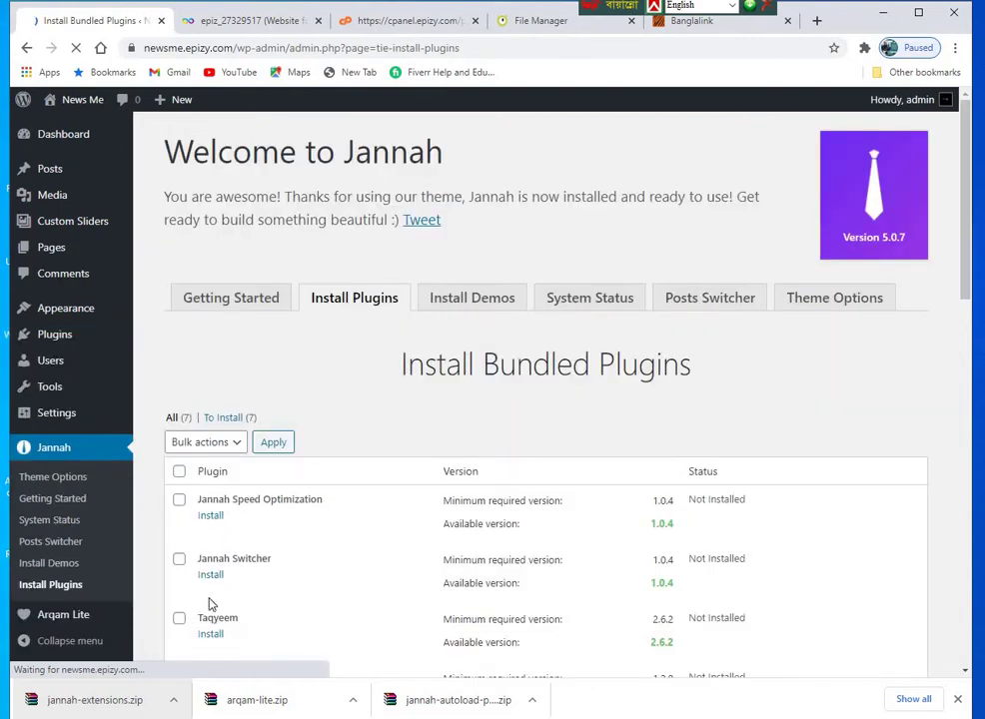
click(209, 520)
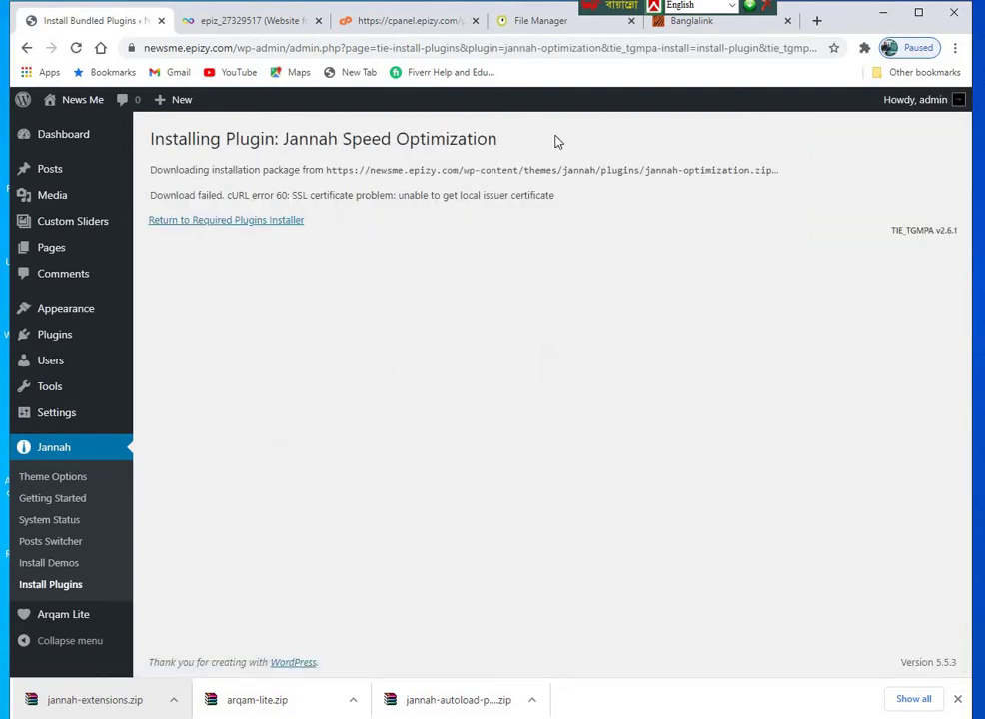
drag(556, 141, 149, 140)
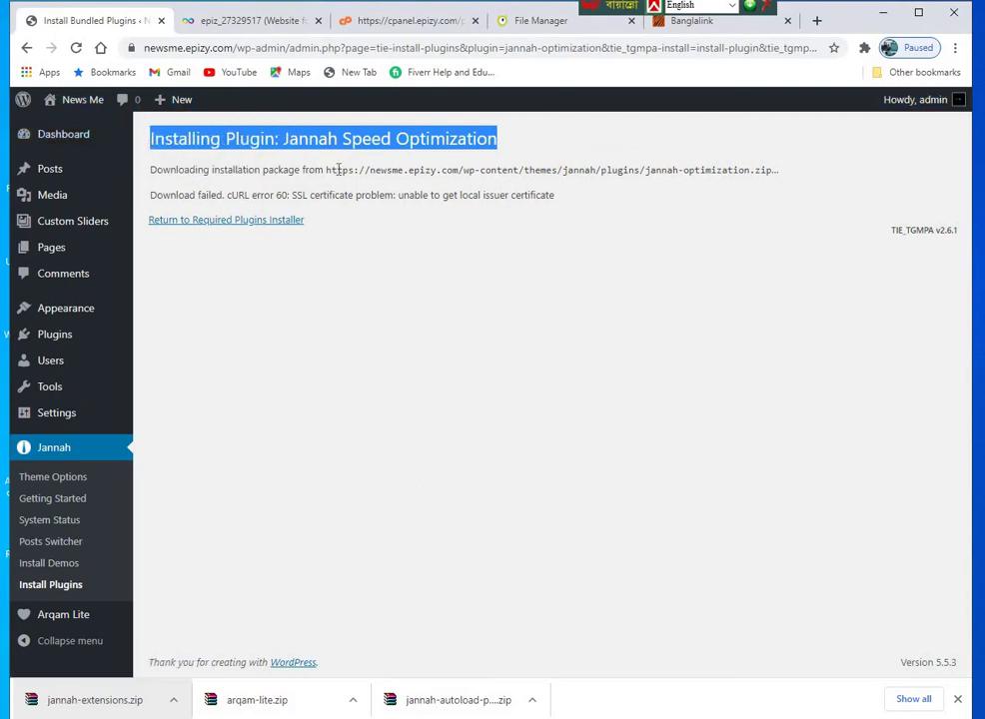
Copy the jannah-optimization.zip package URL from the installation output
drag(326, 170, 775, 171)
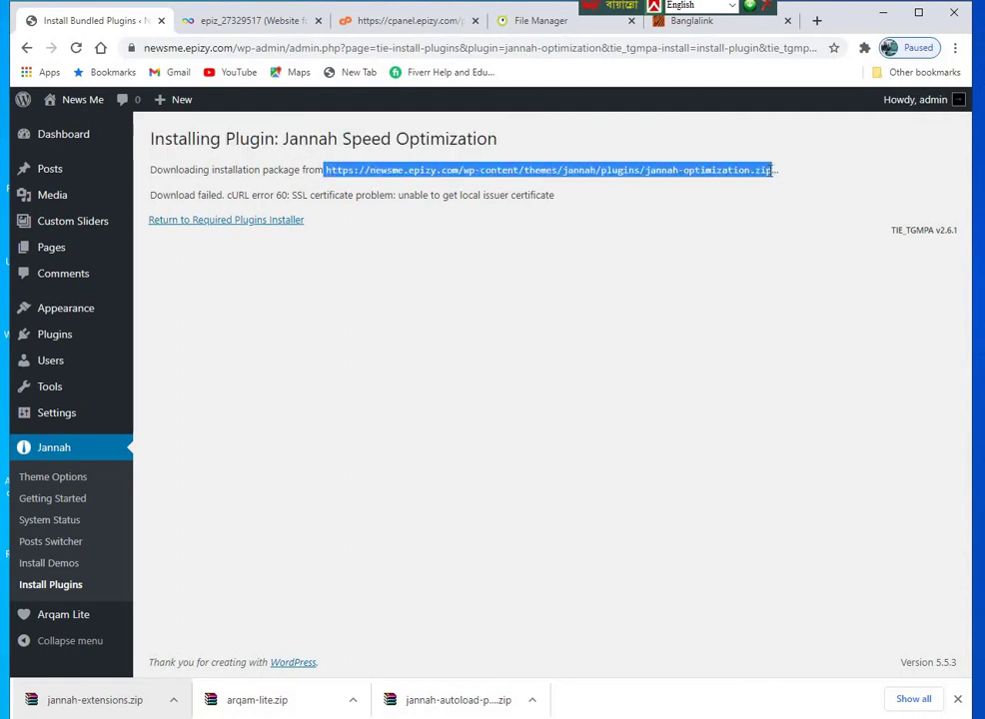
right_click(685, 176)
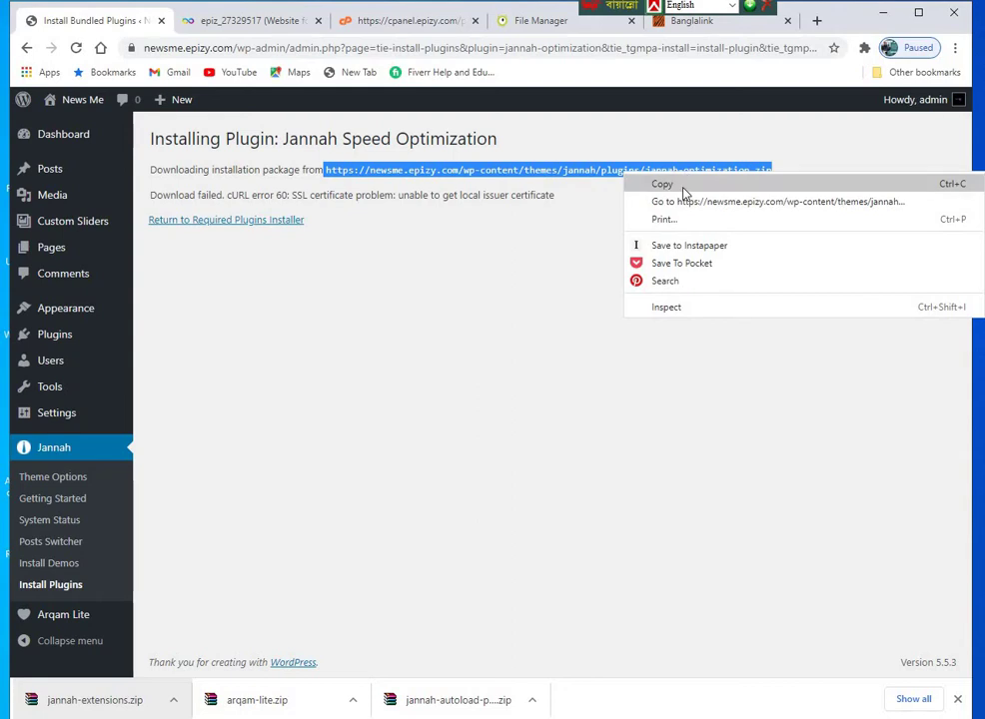
click(683, 186)
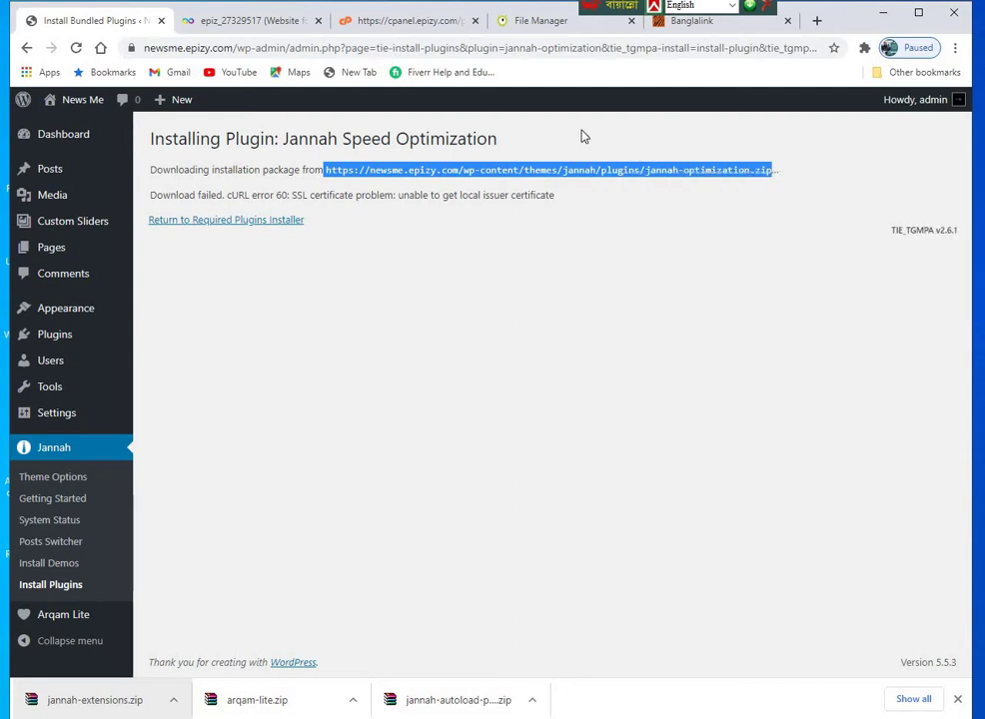
Close the Banglalink page and download jannah-optimization.zip from the copied URL in a new browser tab, saving it to New Volume (E:)
click(786, 21)
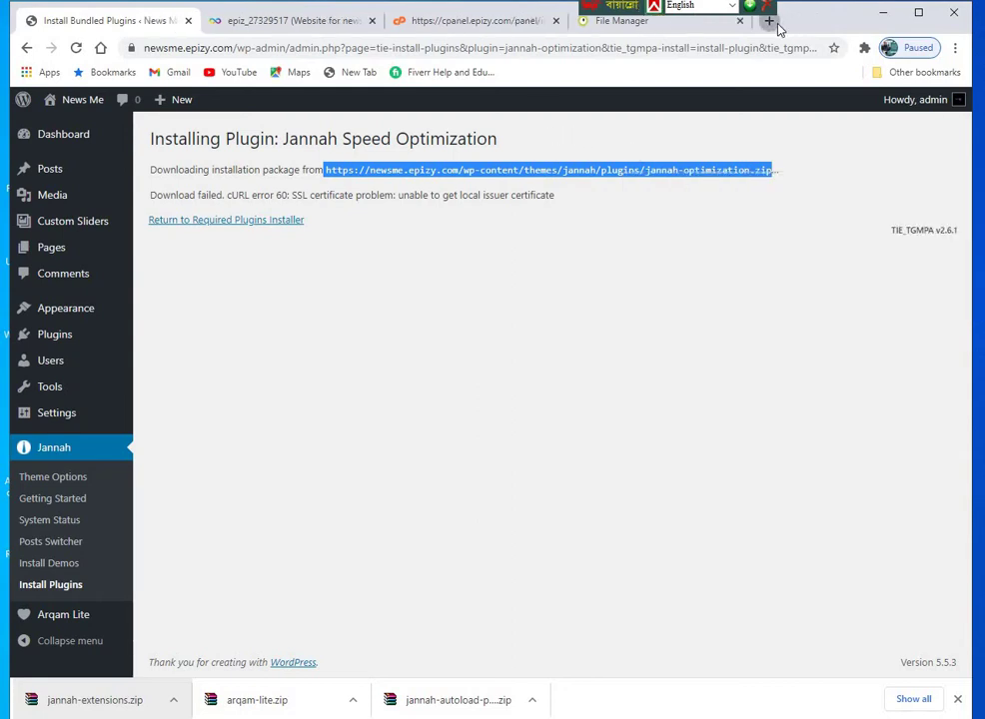
click(771, 22)
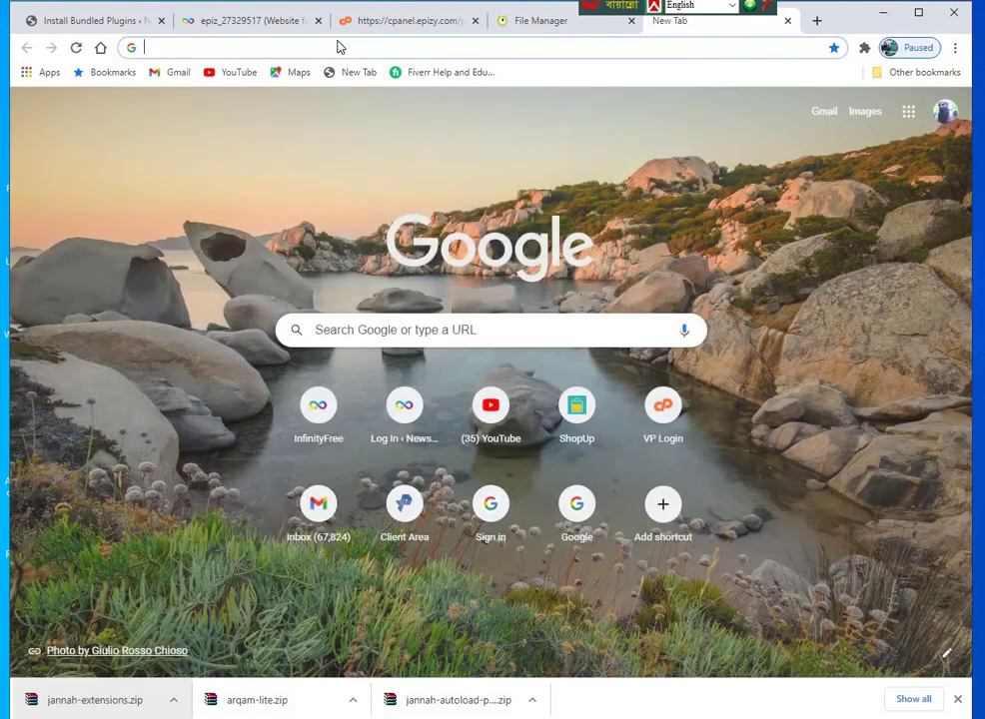
right_click(338, 45)
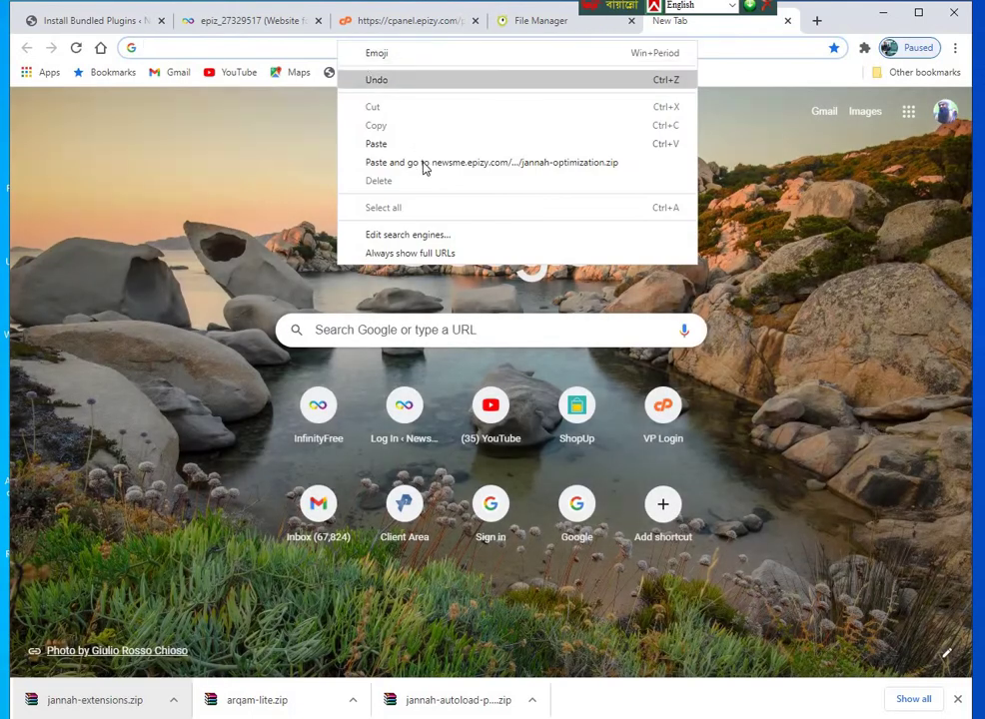
click(425, 164)
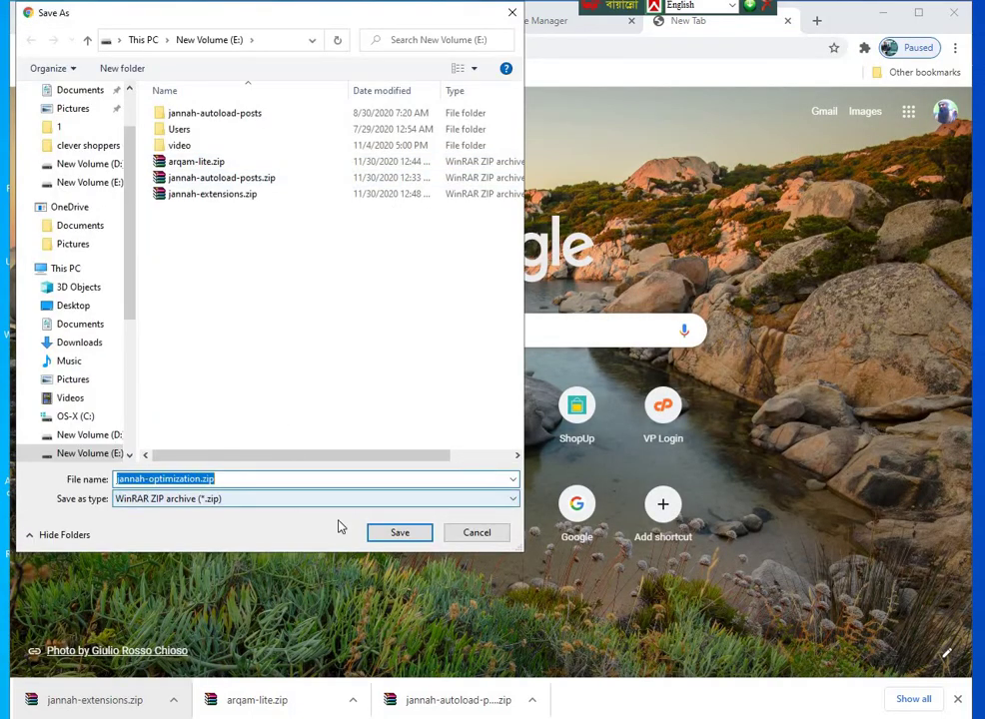
click(396, 533)
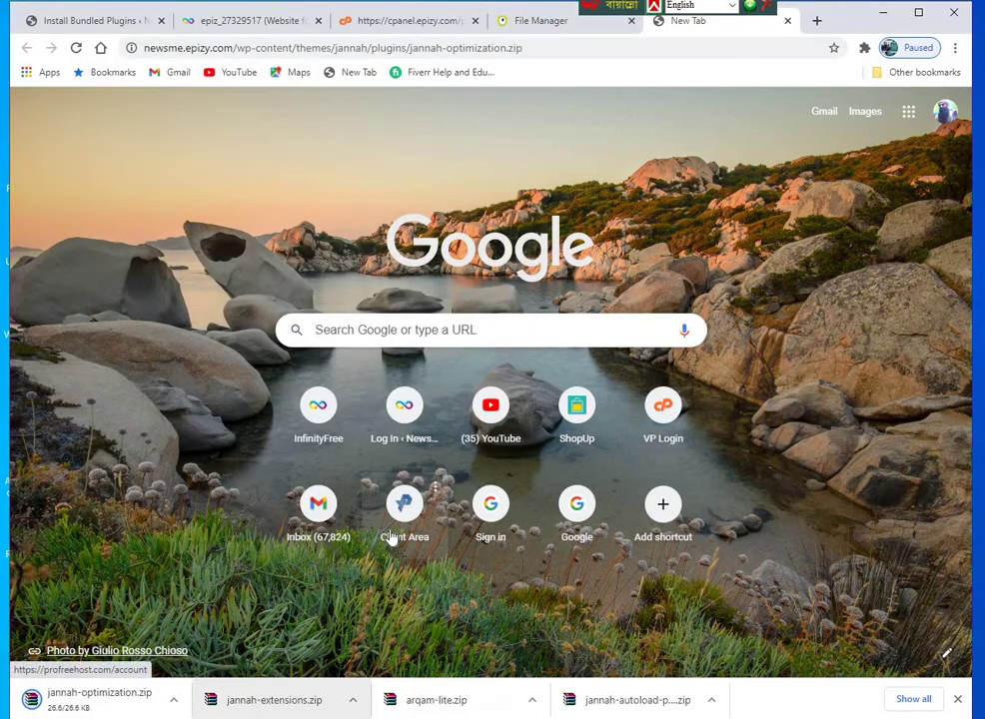
Upload jannah-optimization.zip to the WordPress site as a new plugin, then install and activate it
click(76, 22)
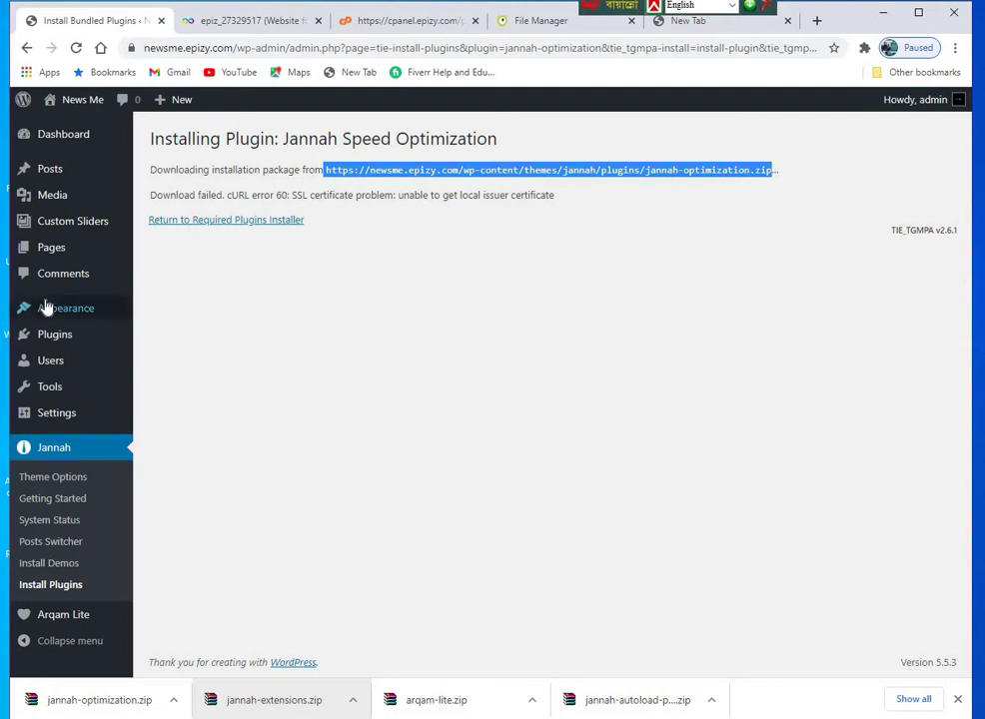
mouse_move(55, 335)
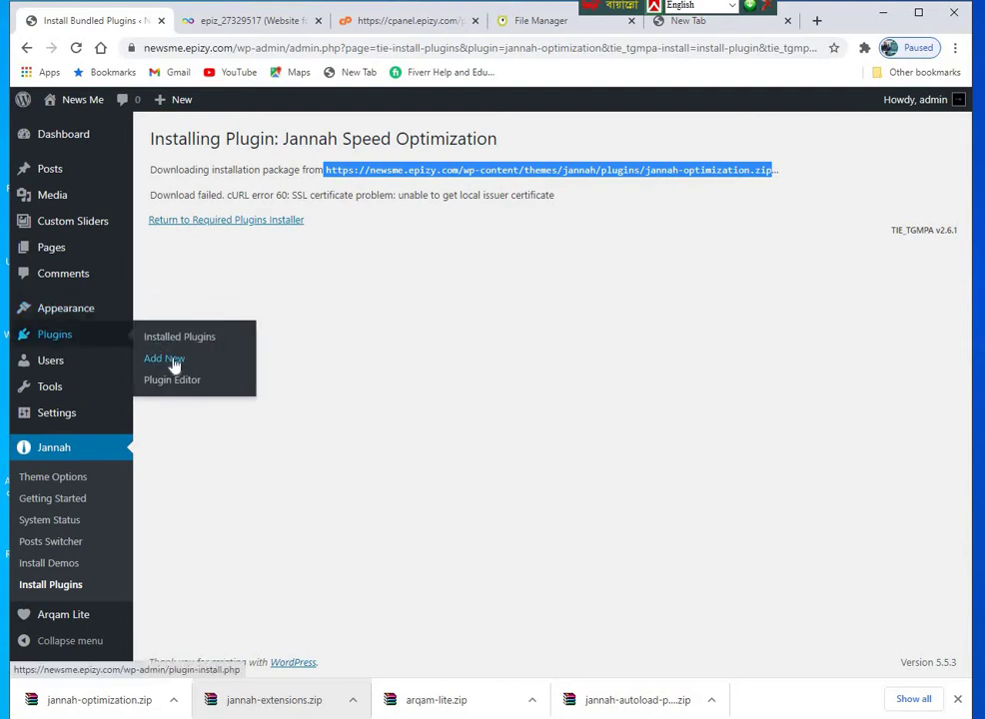
click(174, 365)
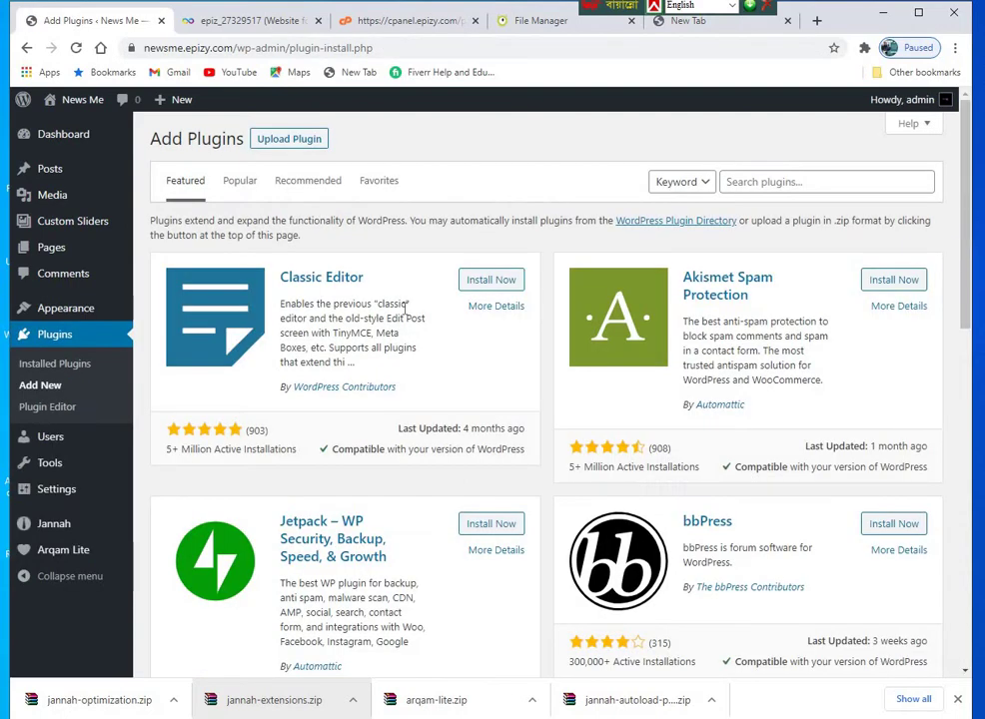
click(304, 146)
drag(99, 706, 562, 285)
click(647, 279)
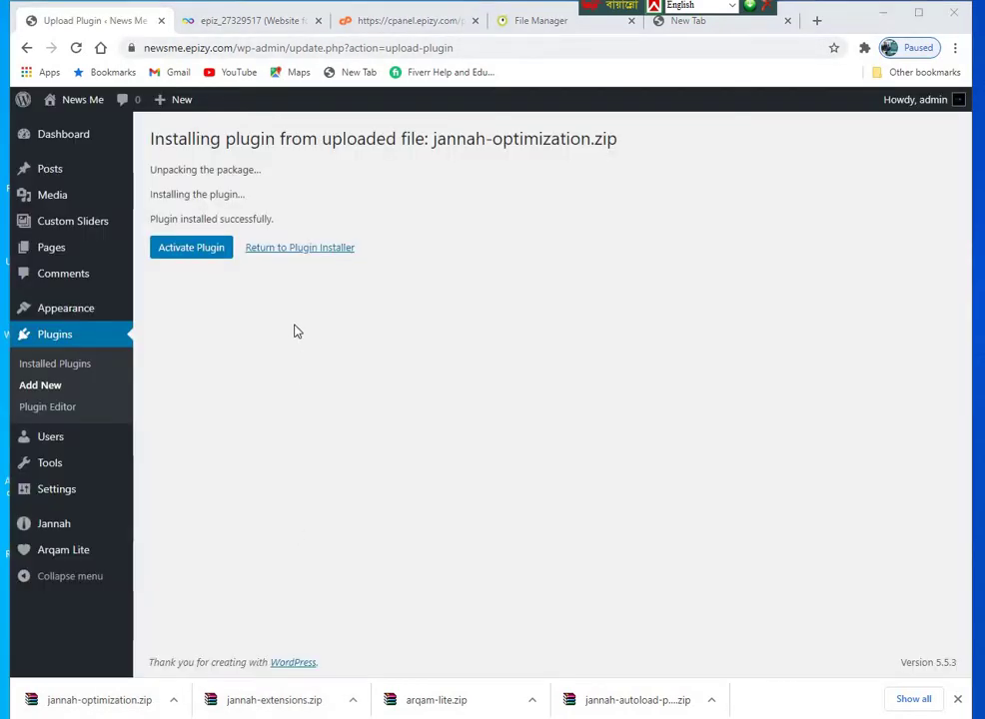
click(199, 251)
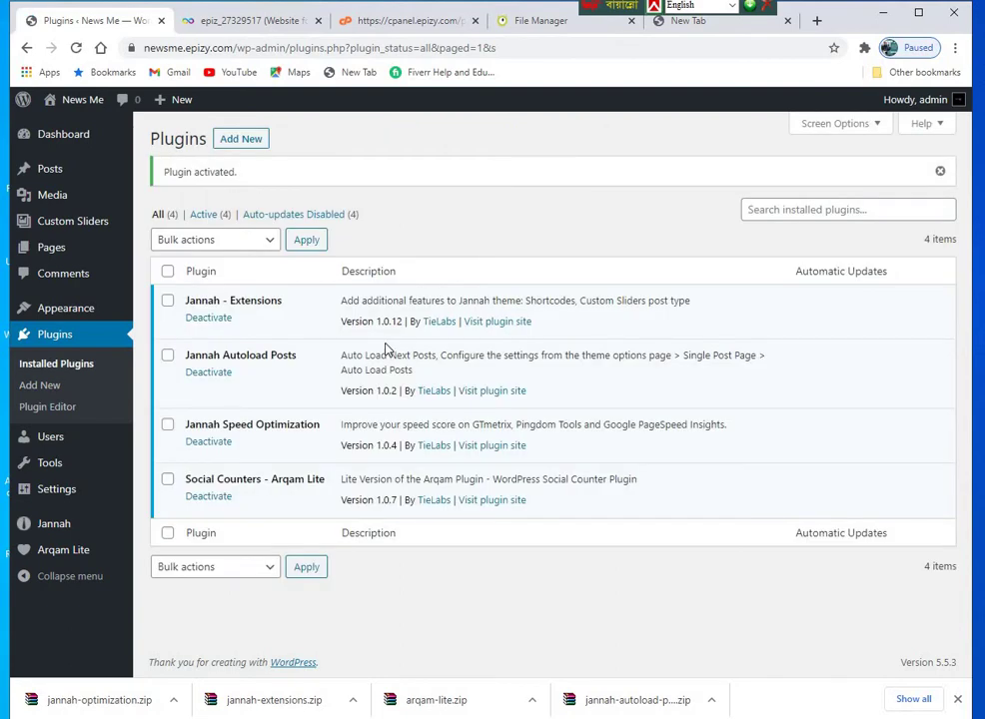
Try to install Jannah Switcher from the Jannah theme's bundled plugins list
mouse_move(55, 522)
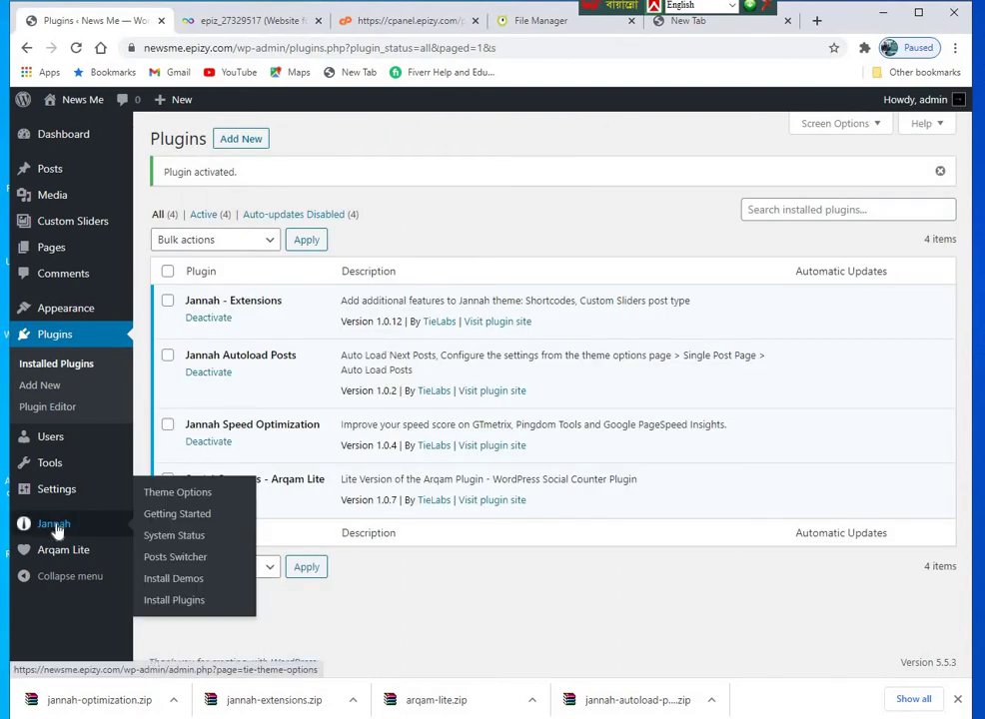
click(179, 603)
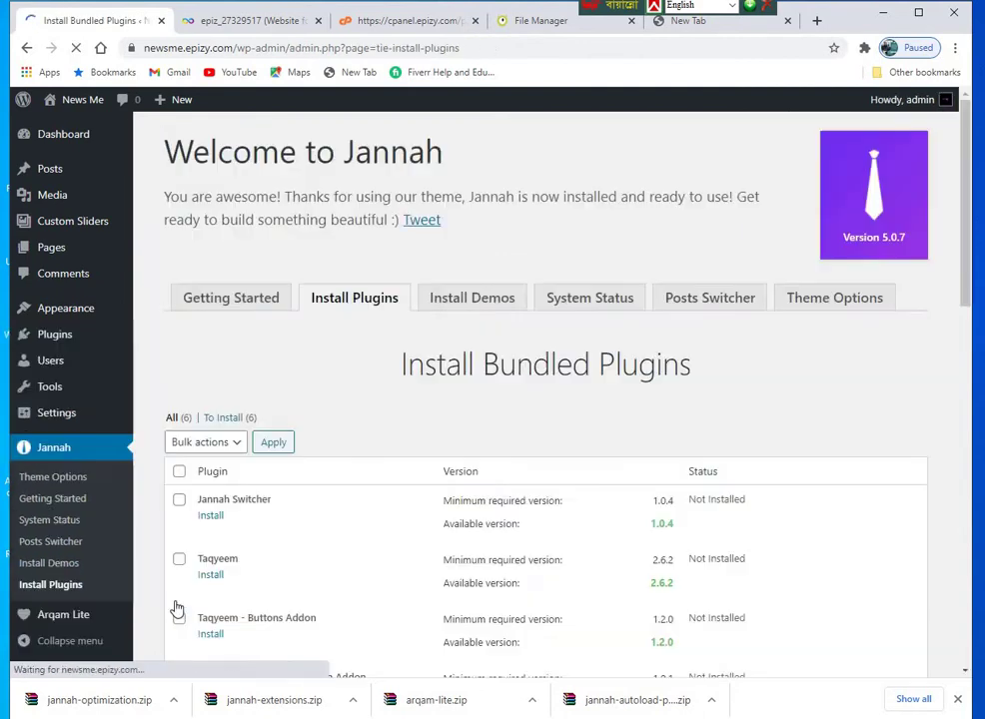
scroll(316, 395, down, 1)
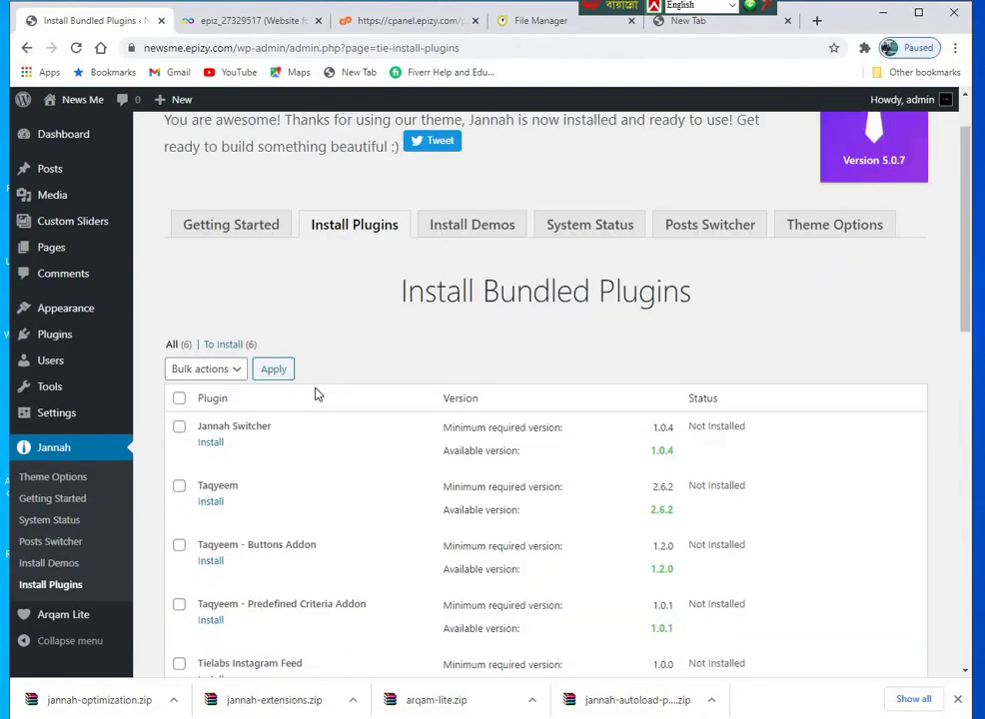
scroll(313, 397, down, 4)
scroll(310, 397, up, 3)
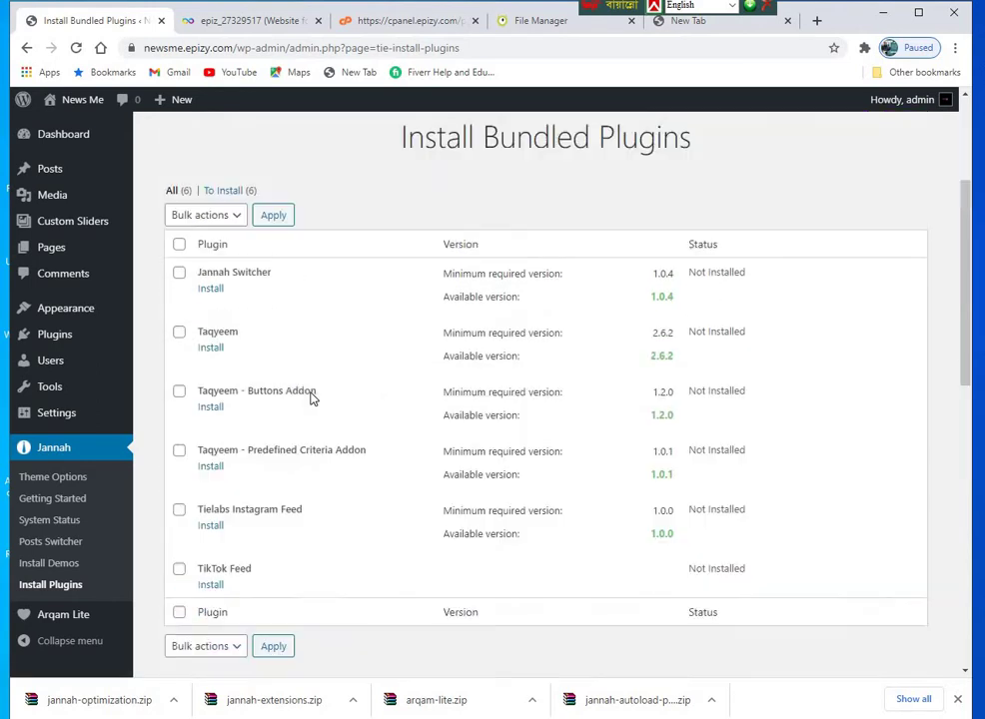
click(209, 366)
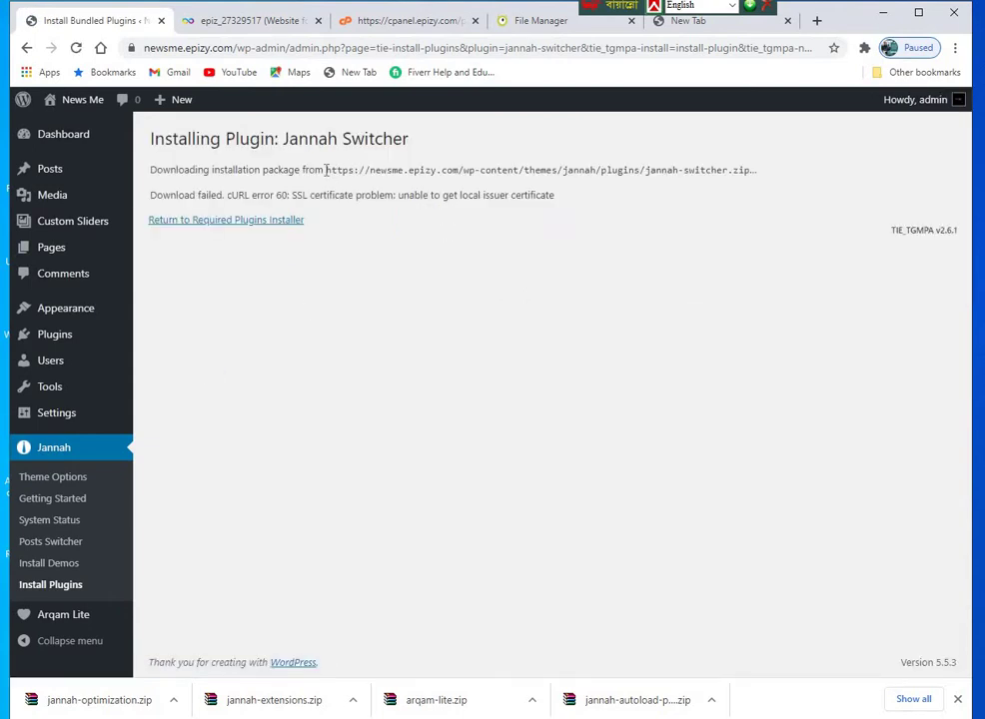
Copy the jannah-switcher.zip package URL from the installation output
drag(326, 170, 757, 171)
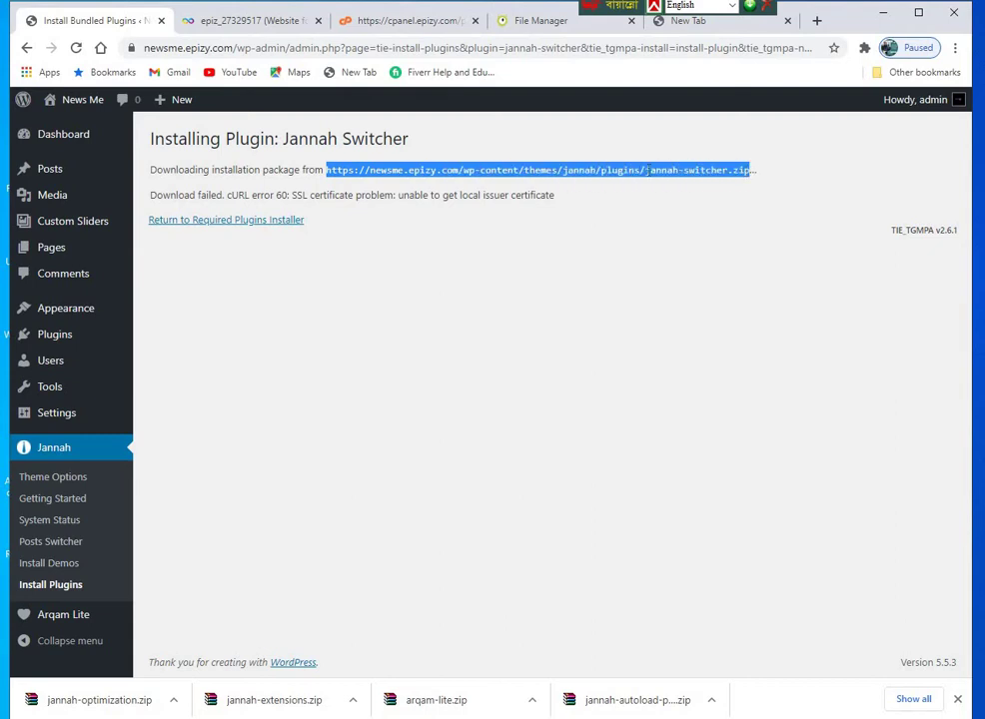
right_click(650, 173)
click(659, 185)
Download jannah-switcher.zip from the copied URL in a fresh browser tab, saving it to New Volume (E:)
click(787, 21)
key(ctrl+t)
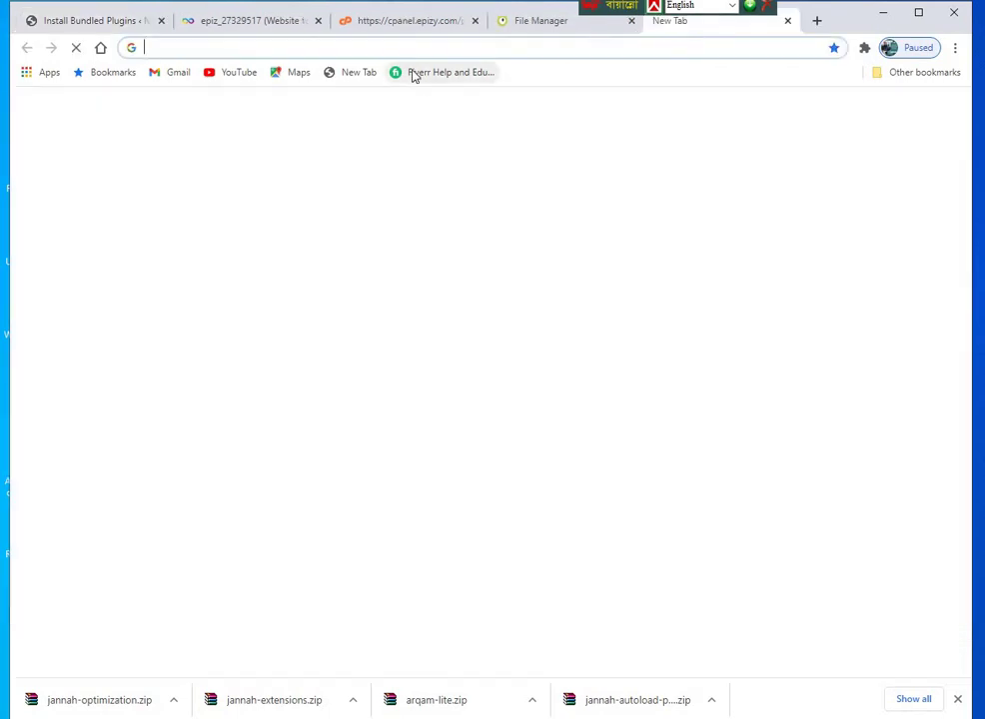
right_click(408, 46)
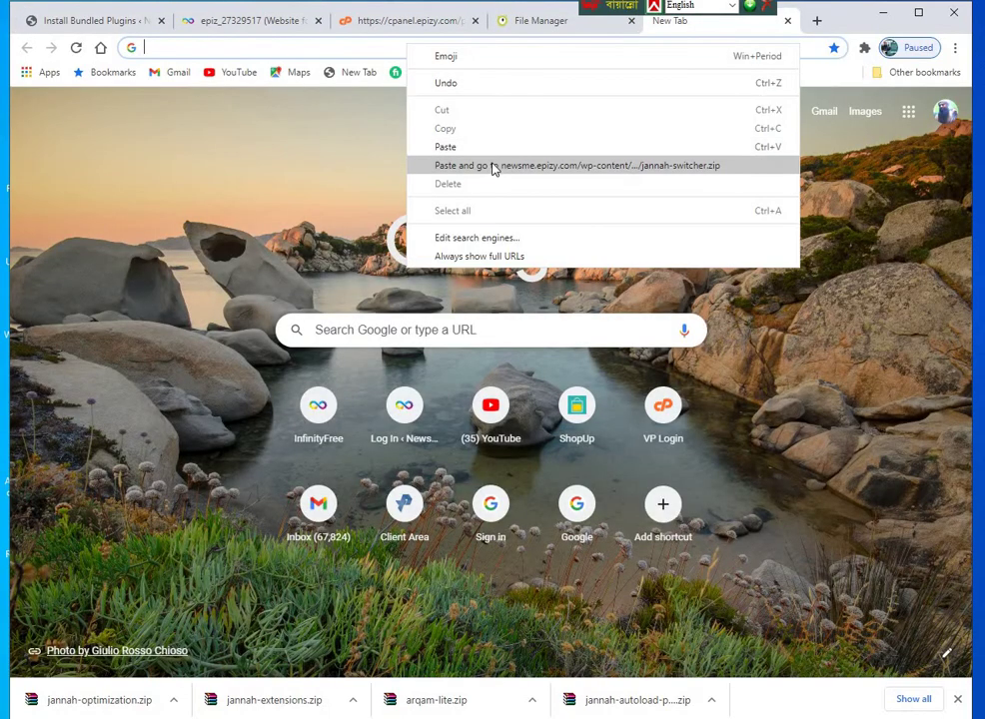
click(492, 166)
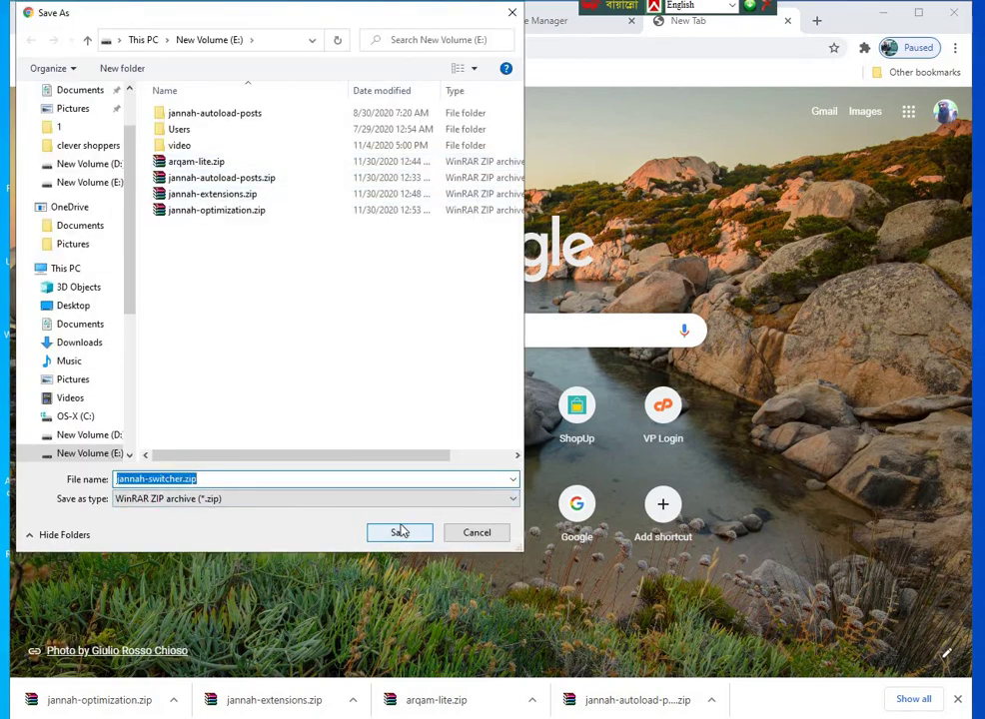
click(399, 532)
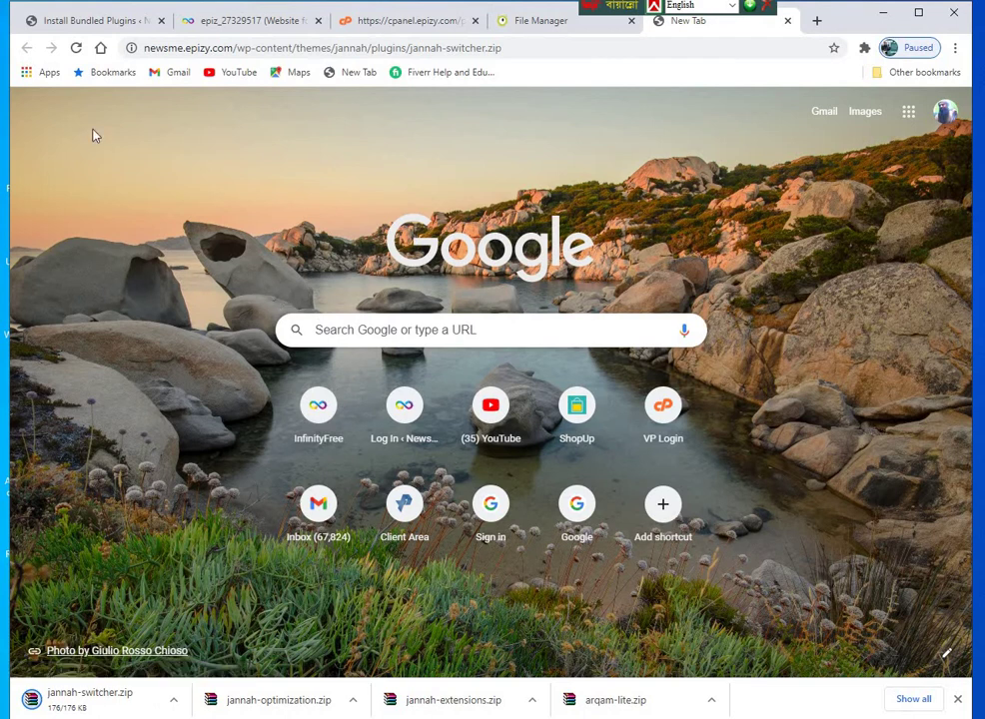
Upload jannah-switcher.zip to the WordPress site as a new plugin, then install and activate it
click(87, 22)
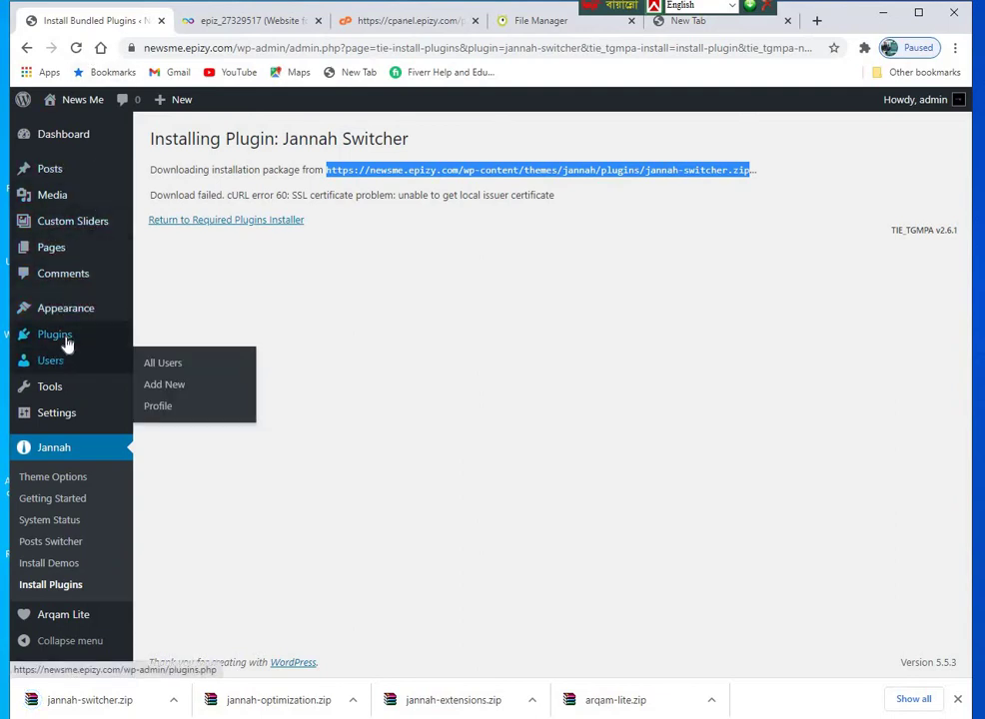
mouse_move(65, 339)
click(157, 361)
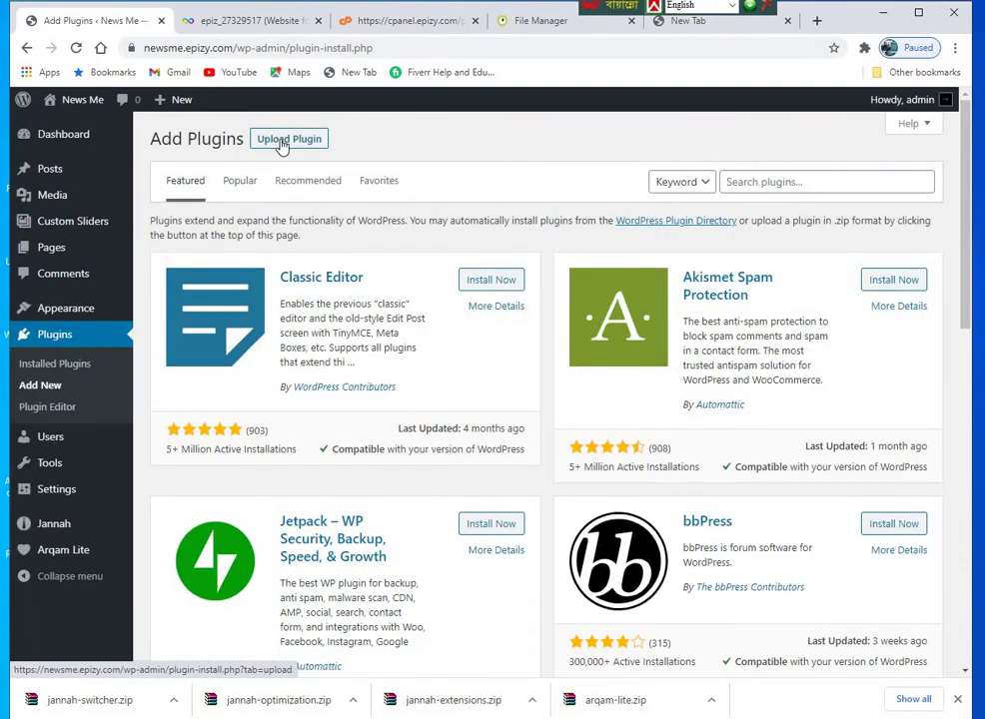
click(282, 140)
drag(83, 704, 540, 286)
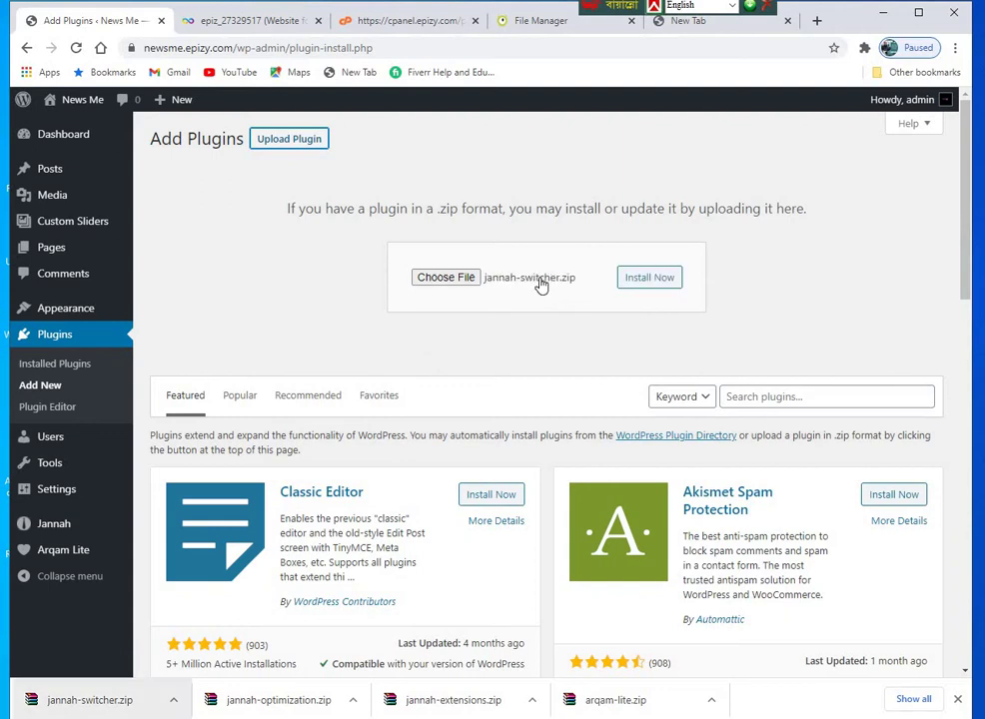
click(649, 278)
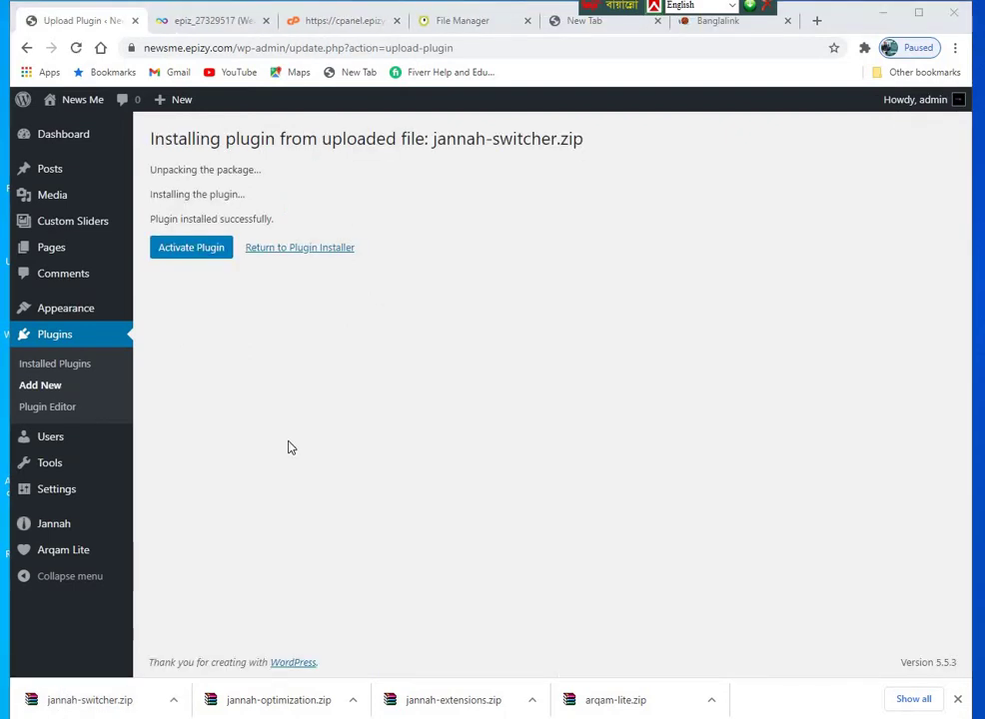
click(205, 253)
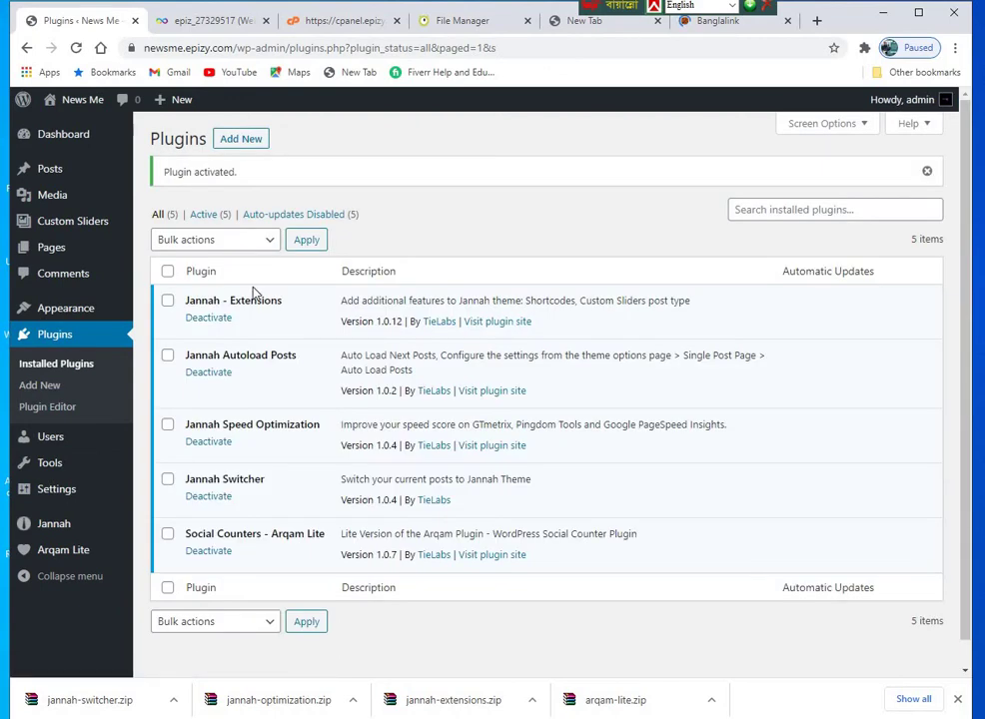
Try to install Taqyeem from the Jannah theme's bundled plugins list
mouse_move(72, 526)
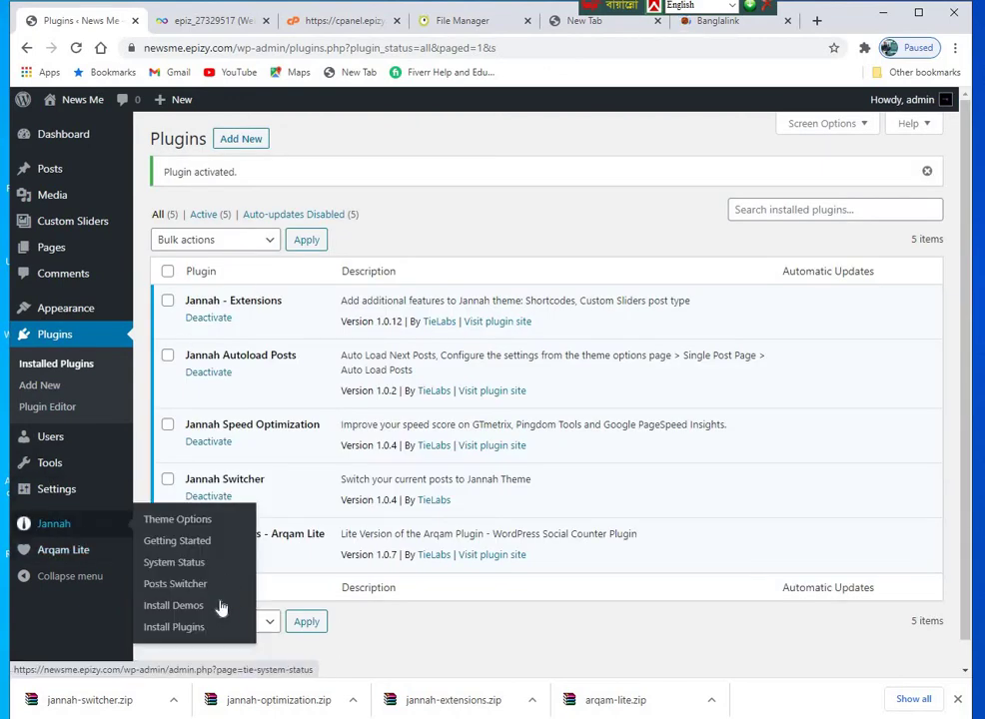
click(173, 627)
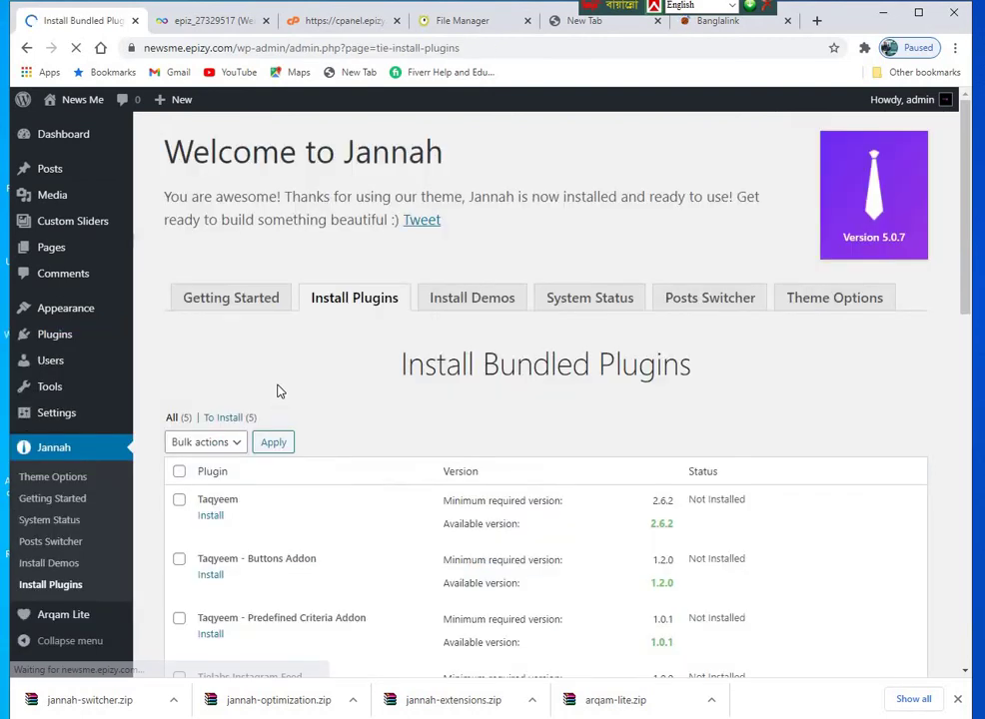
scroll(279, 390, down, 3)
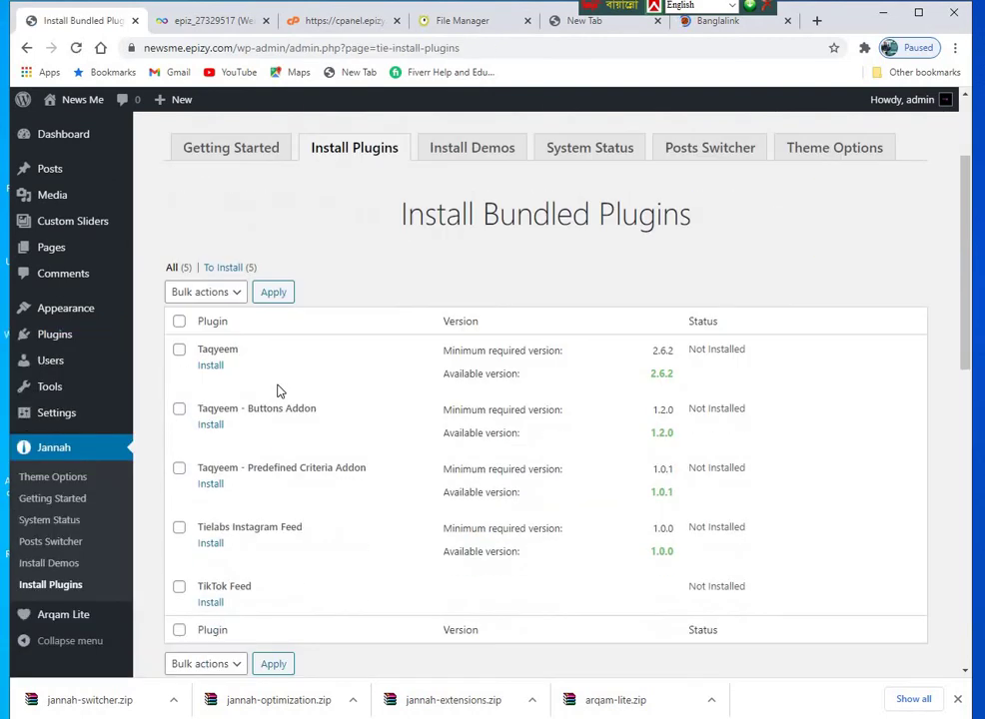
click(211, 367)
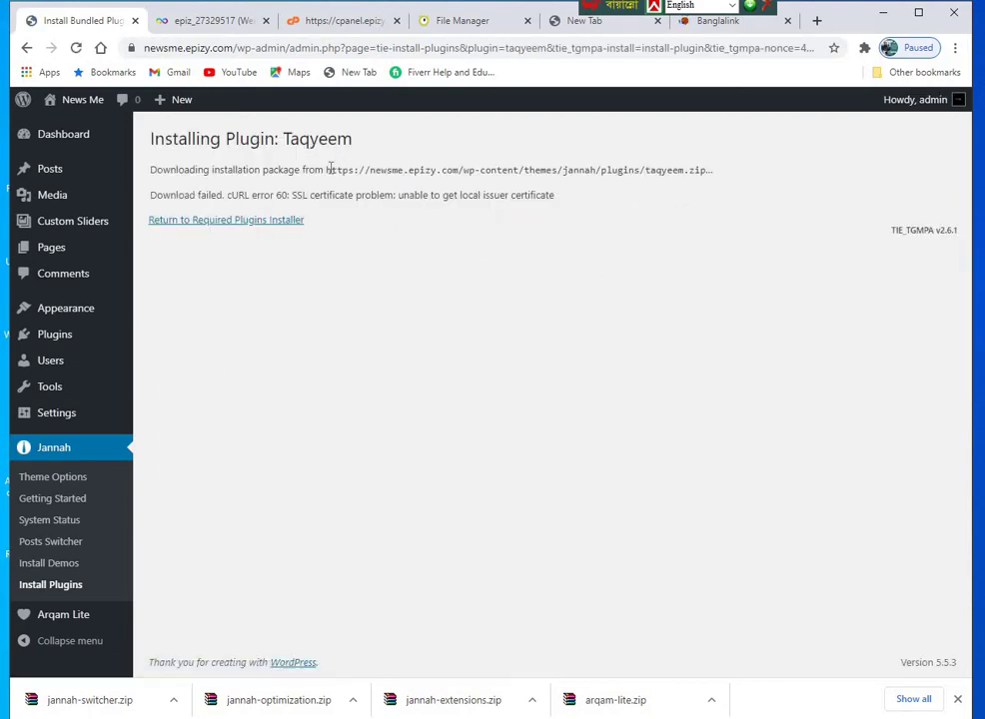
Copy the taqyeem.zip package URL from the installation output
drag(325, 170, 706, 172)
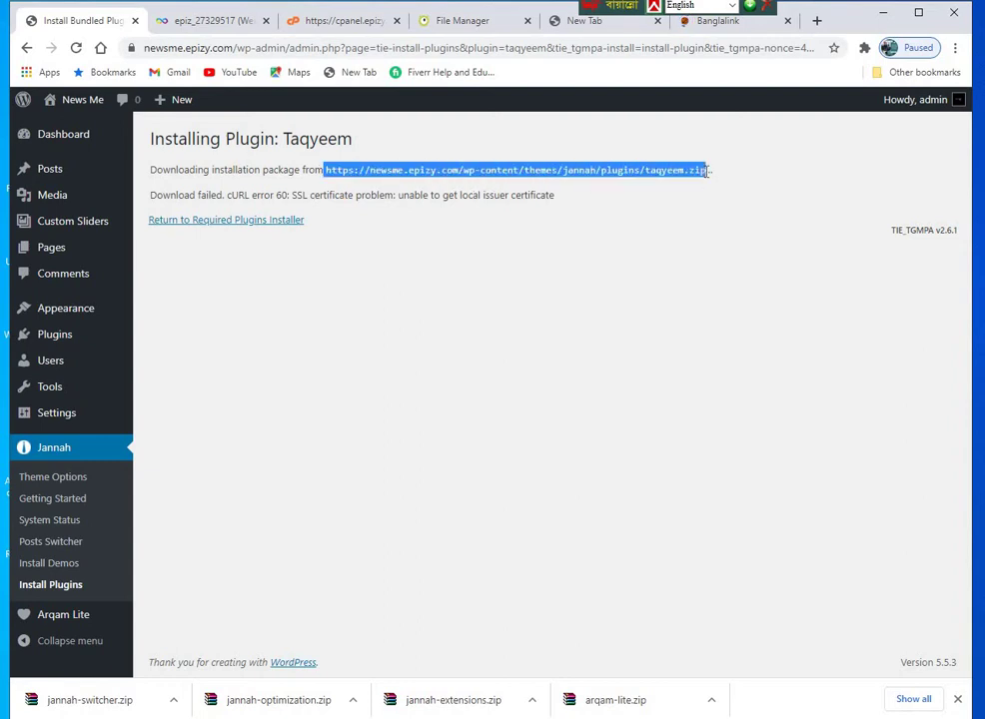
right_click(619, 179)
click(654, 183)
Download taqyeem.zip from the copied URL in a fresh browser tab, saving it to New Volume (E:), and close the two leftover tabs
click(816, 21)
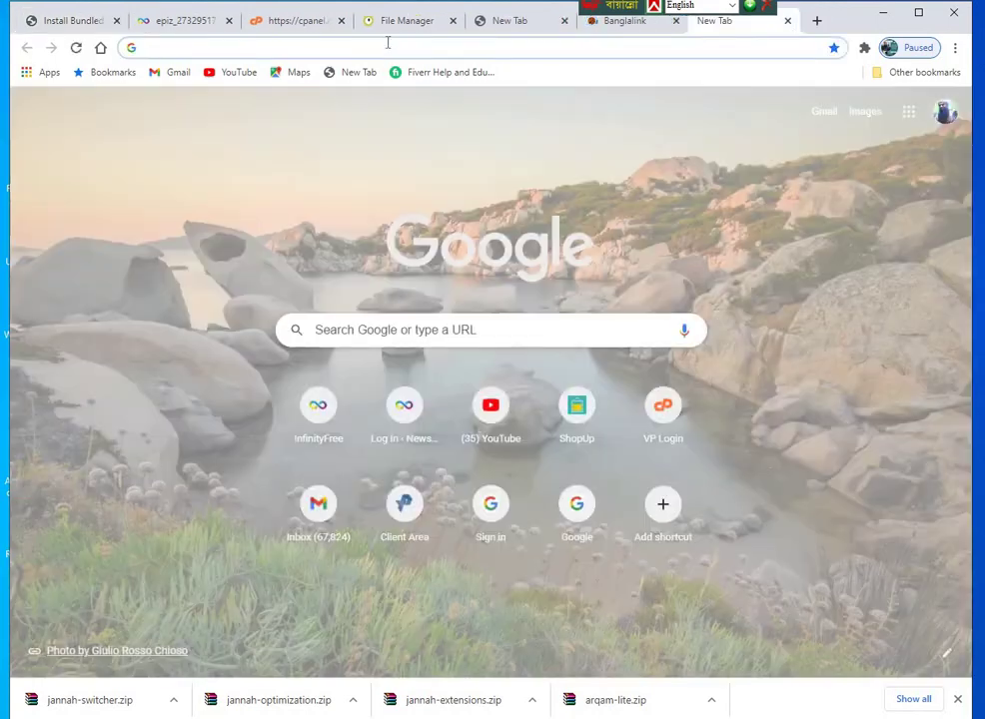
right_click(388, 46)
click(479, 162)
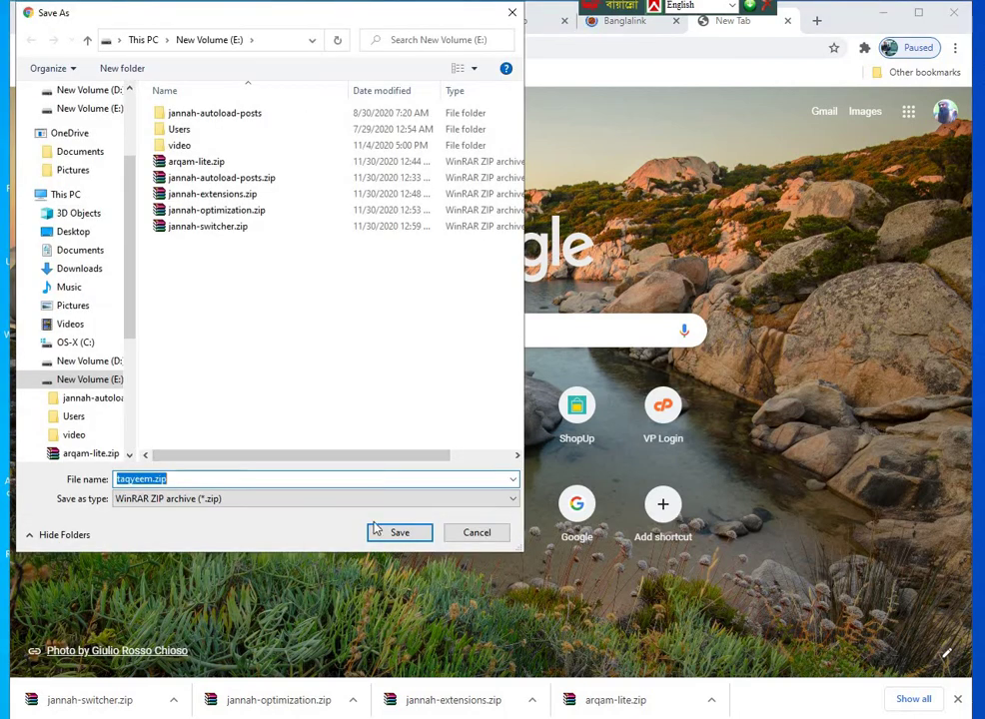
click(398, 532)
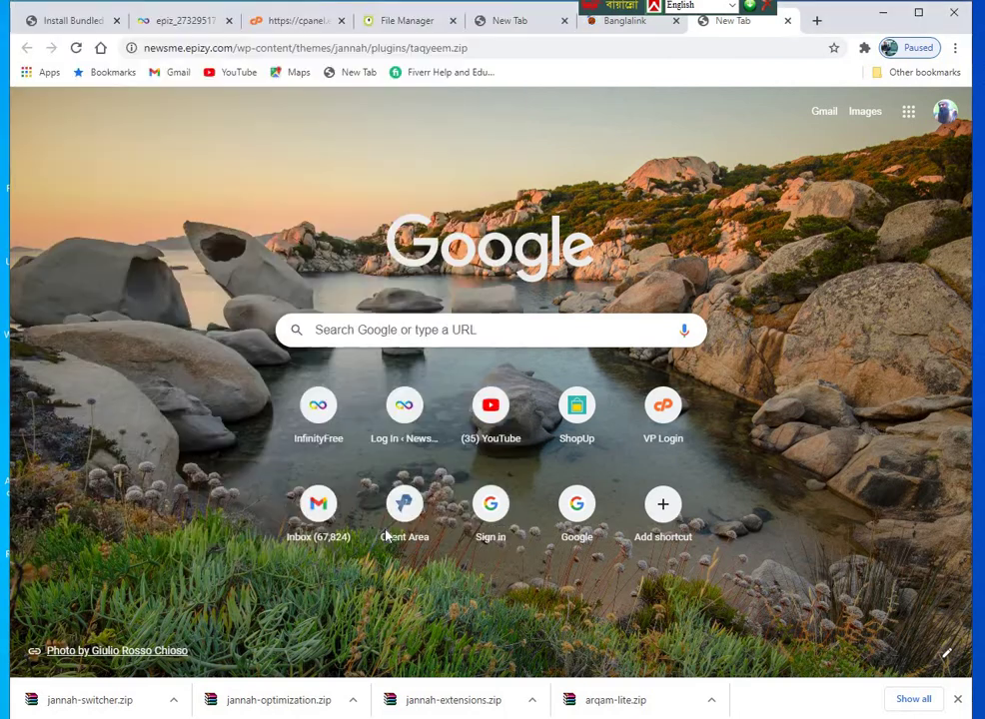
click(564, 21)
click(564, 21)
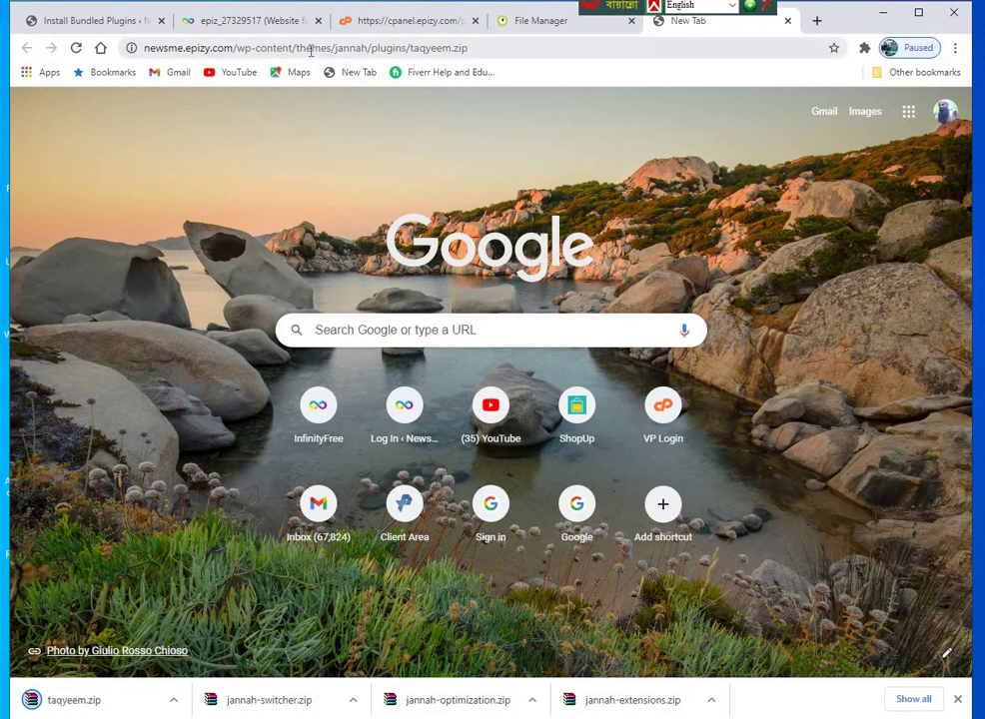
Upload taqyeem.zip to the WordPress site as a new plugin, then install and activate it
click(79, 24)
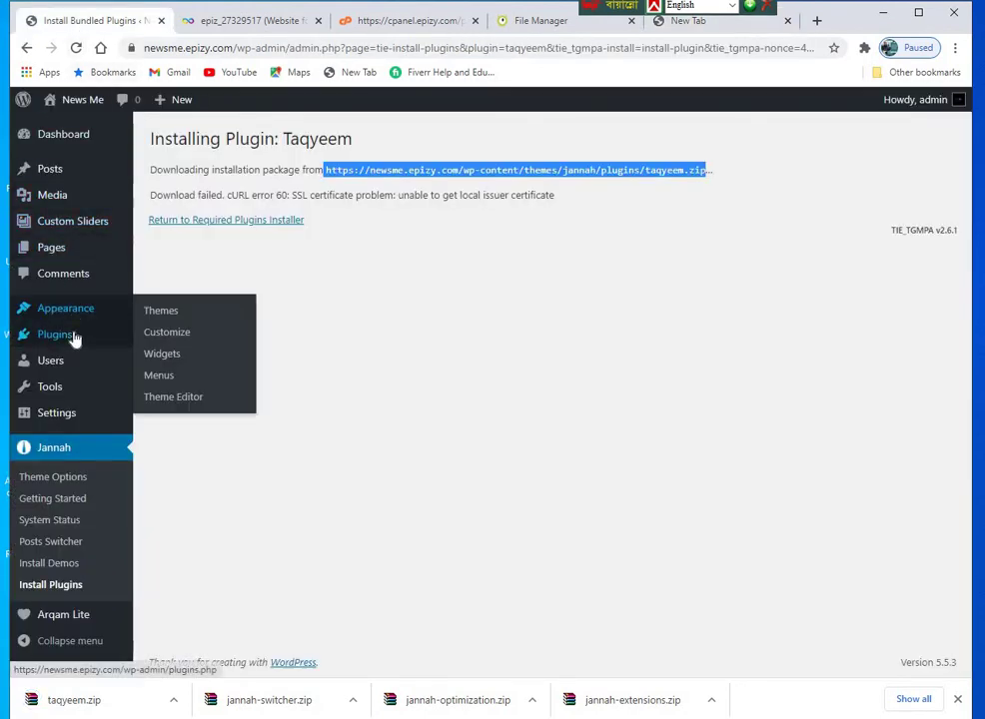
mouse_move(66, 335)
click(178, 361)
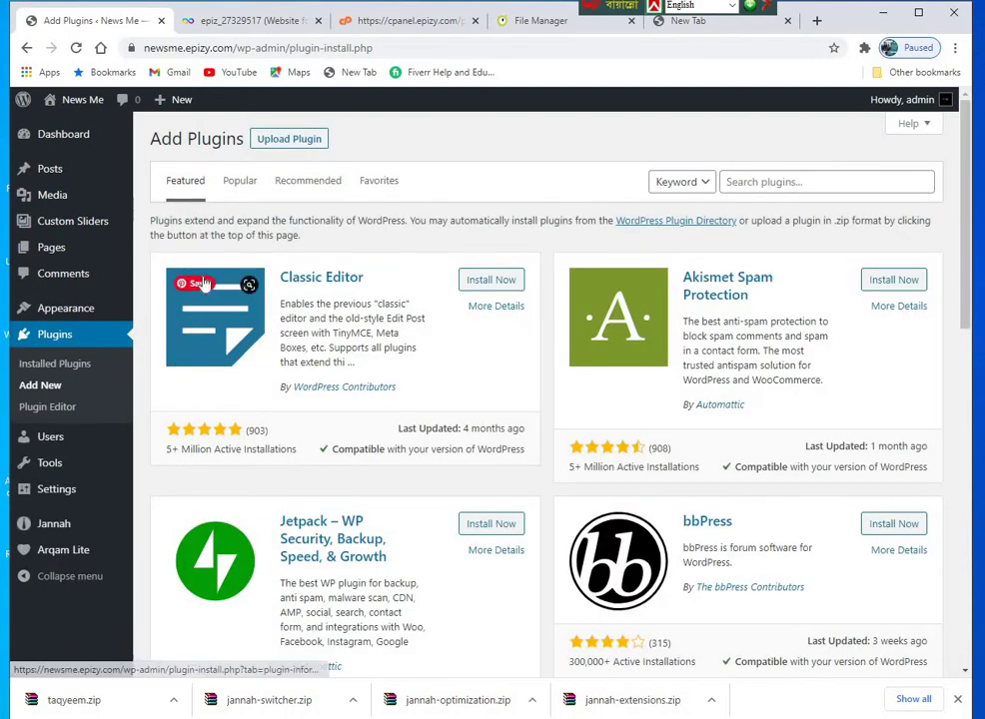
click(277, 144)
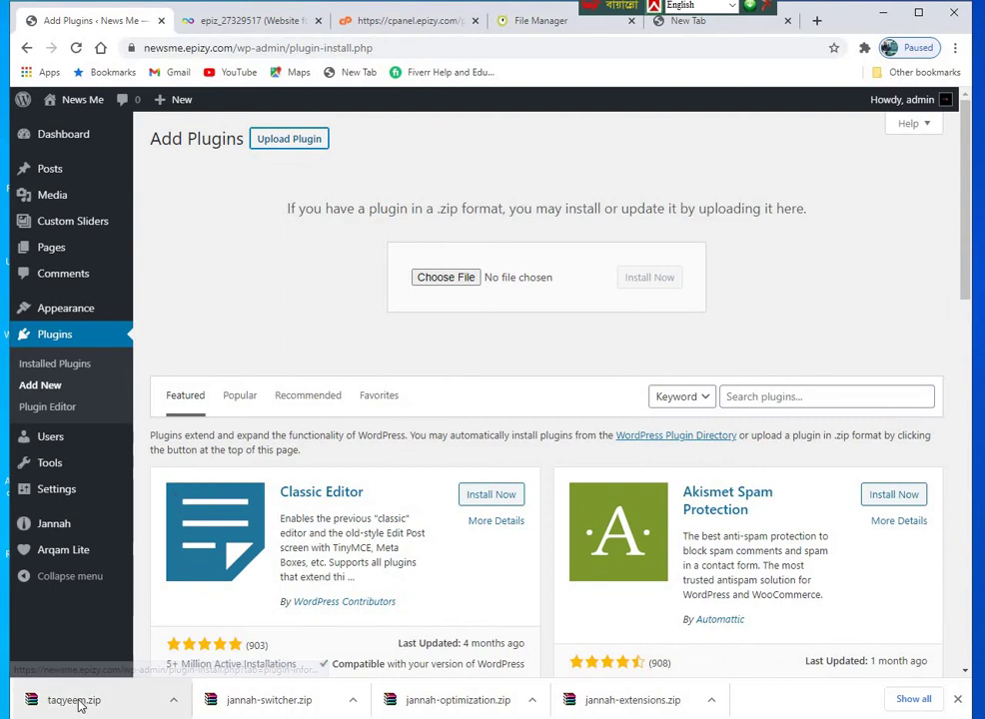
drag(66, 699, 539, 282)
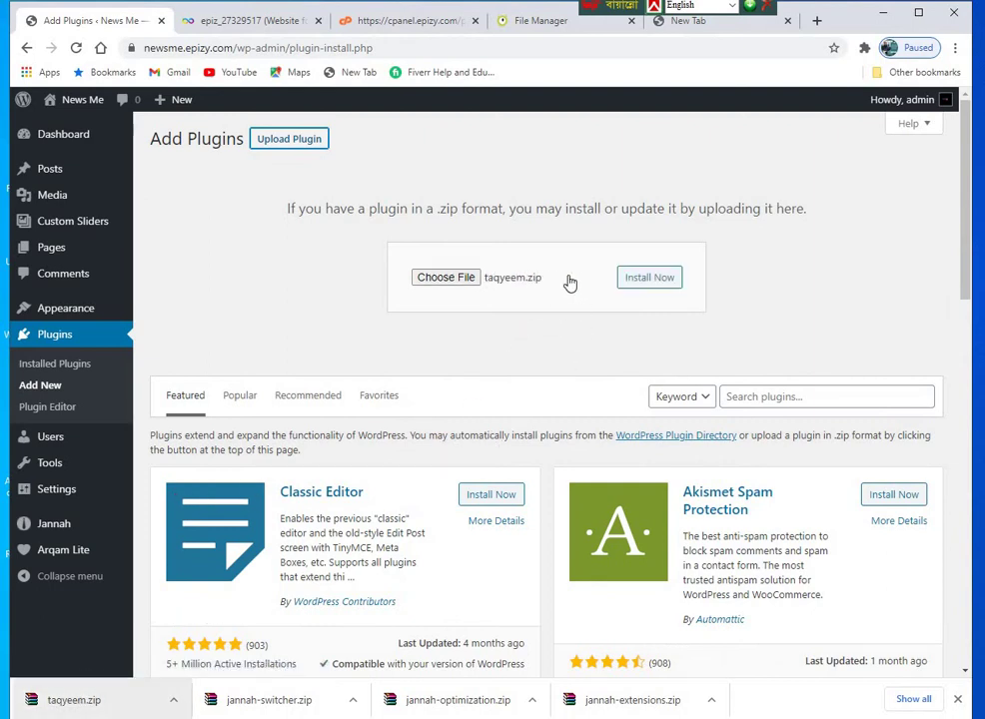
click(650, 279)
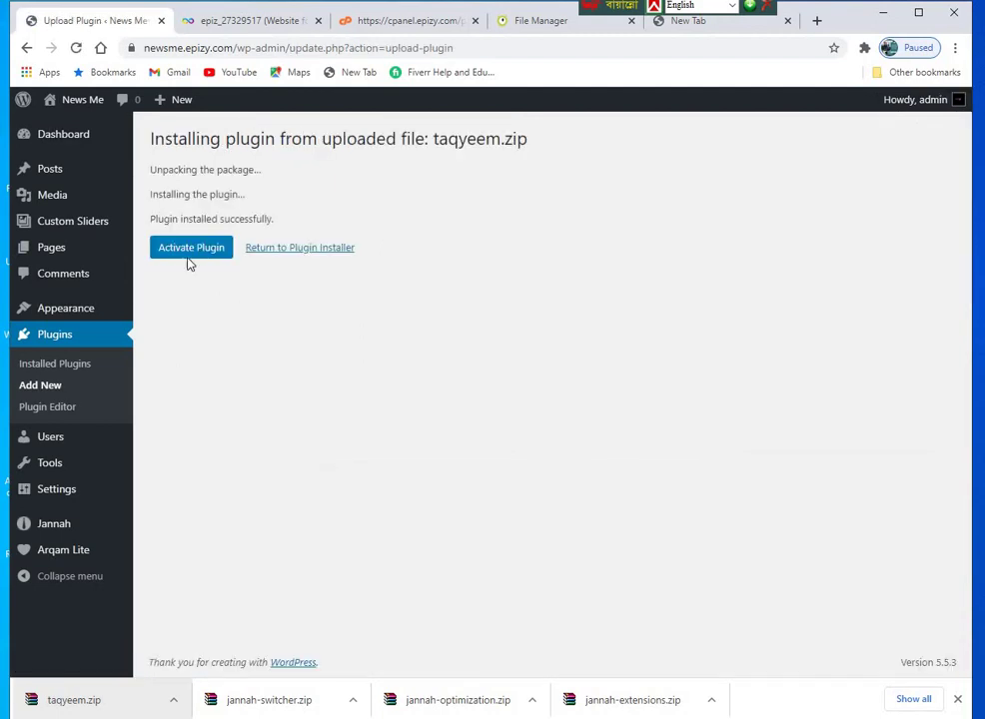
click(172, 249)
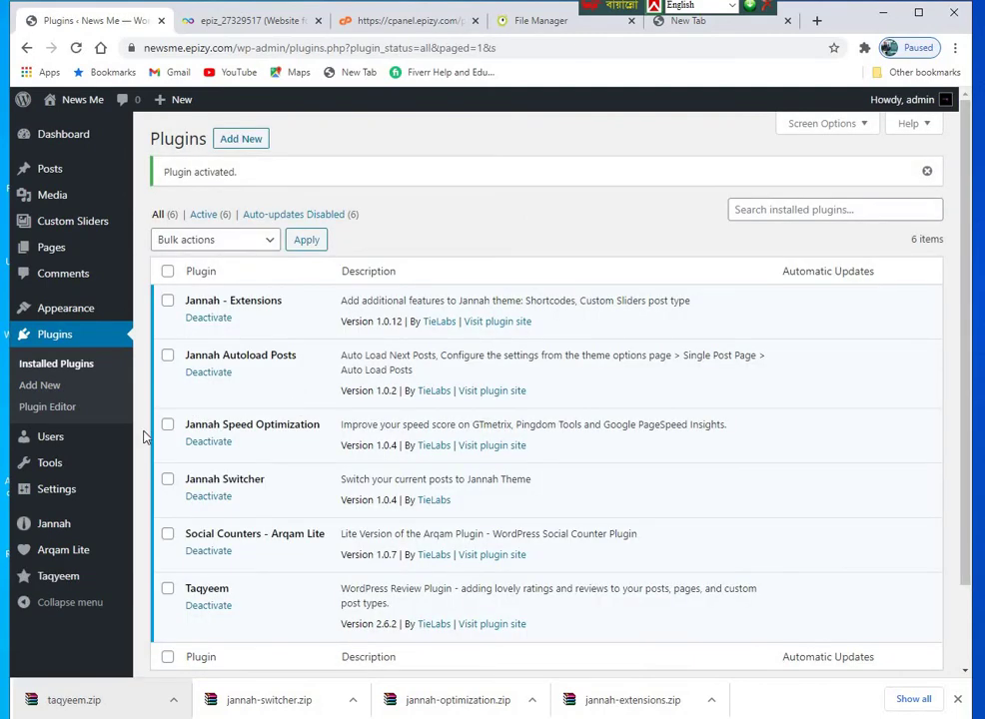
Try to install Taqyeem - Buttons Addon from the Jannah theme's bundled plugins list
mouse_move(60, 527)
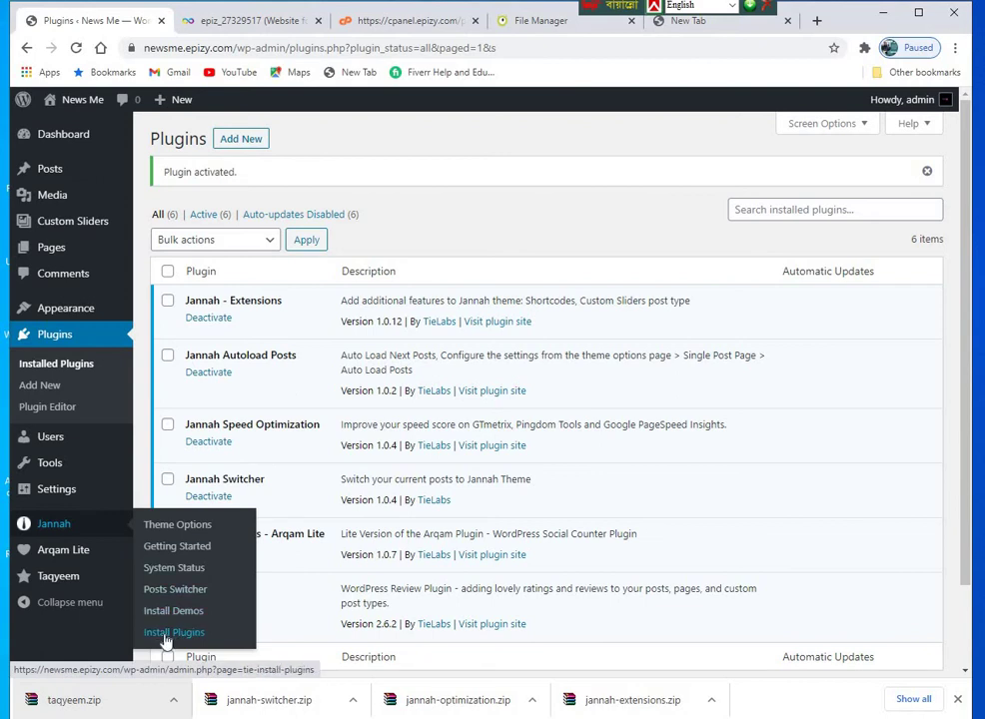
click(165, 634)
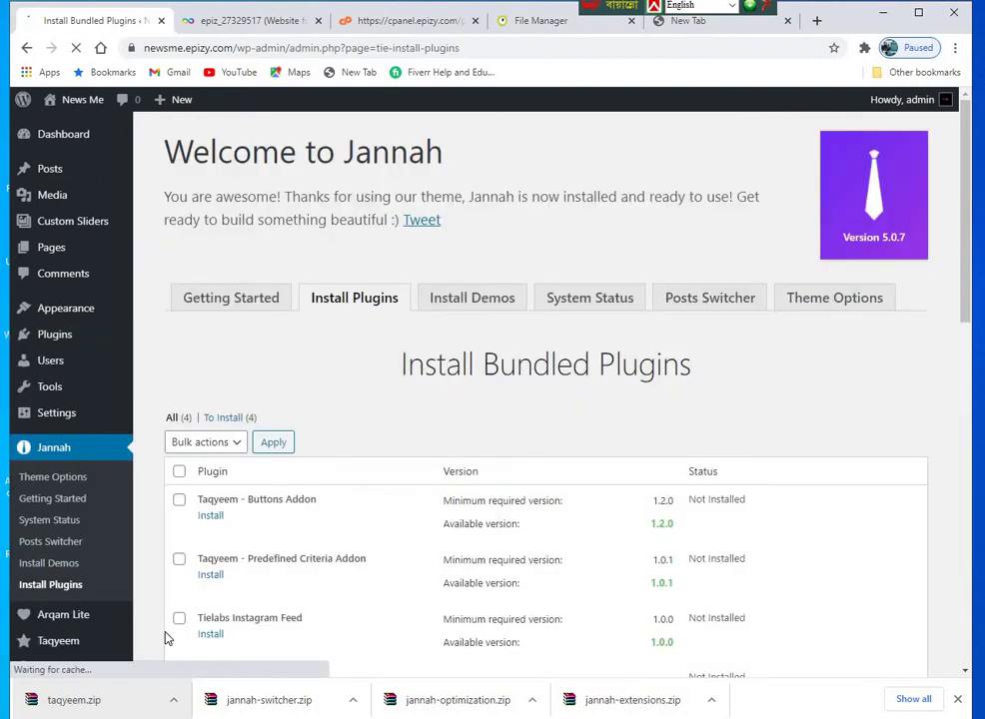
scroll(267, 390, down, 3)
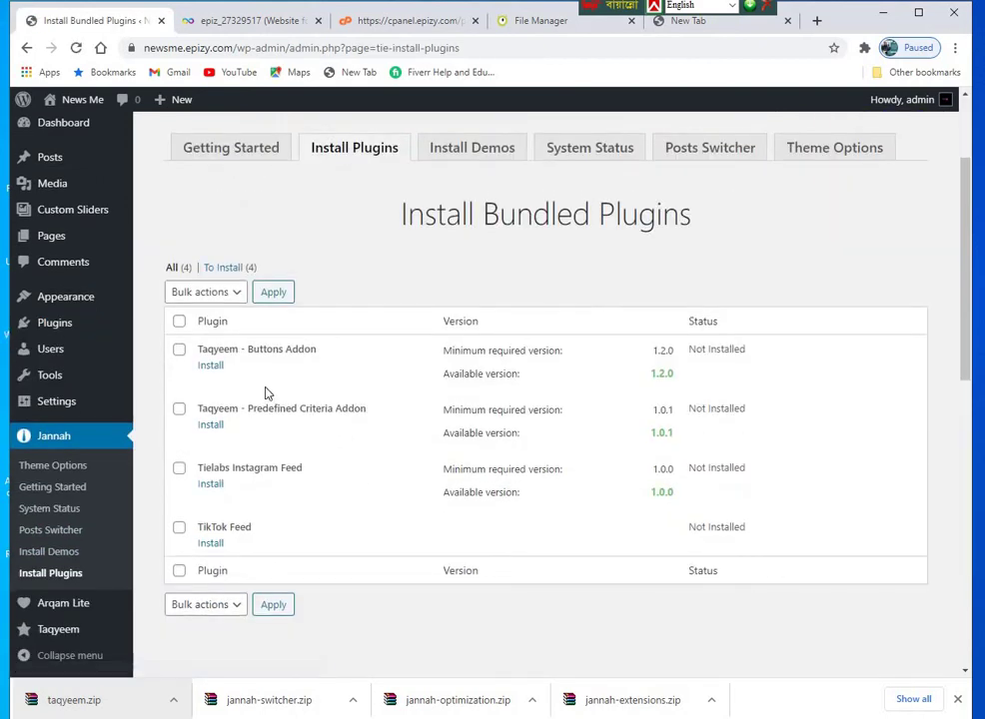
click(210, 366)
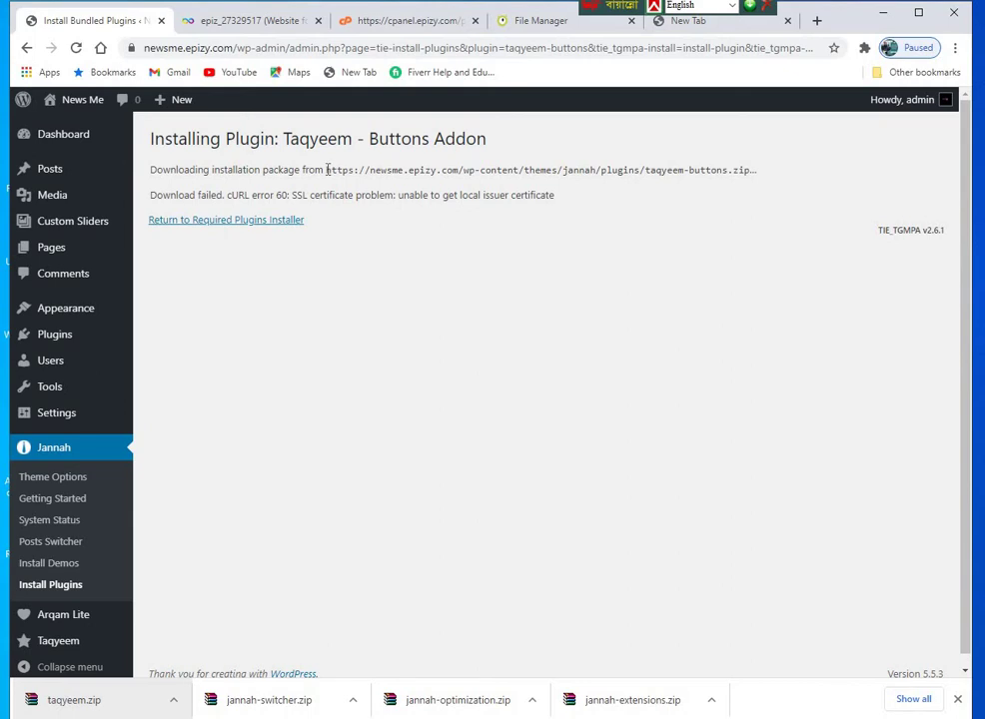
Copy the taqyeem-buttons.zip package URL from the installation output
drag(327, 170, 747, 169)
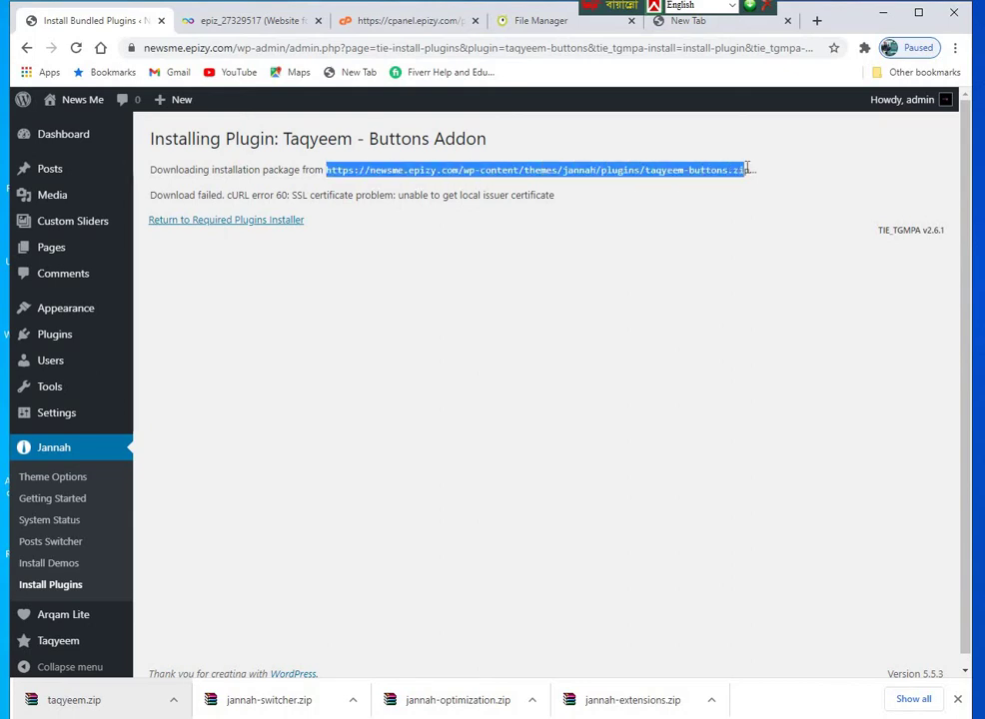
right_click(624, 173)
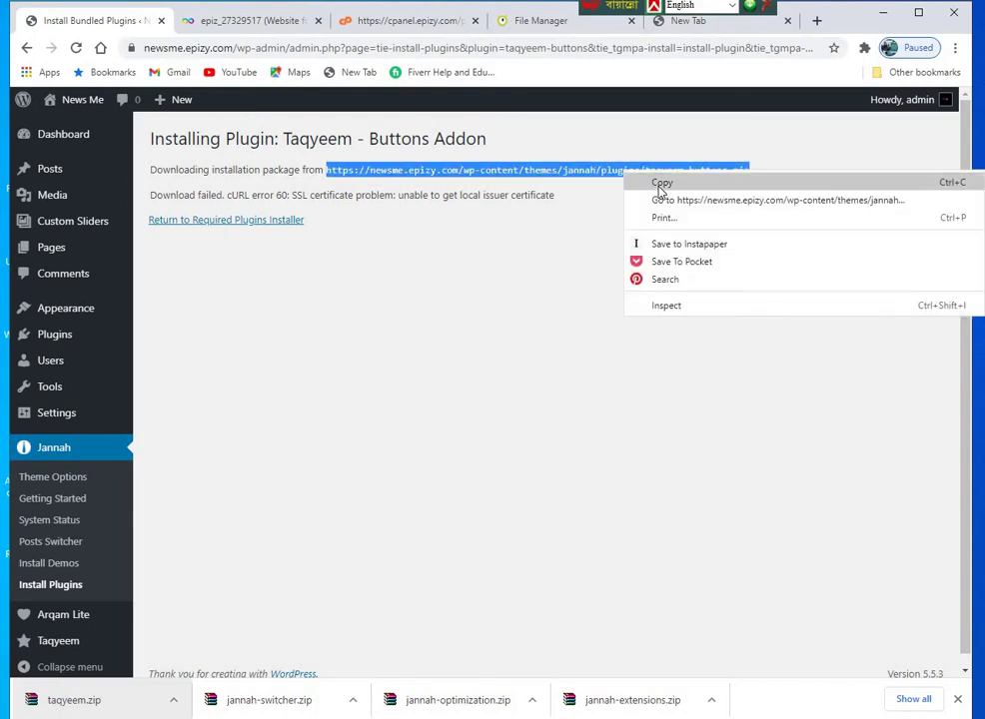
click(661, 184)
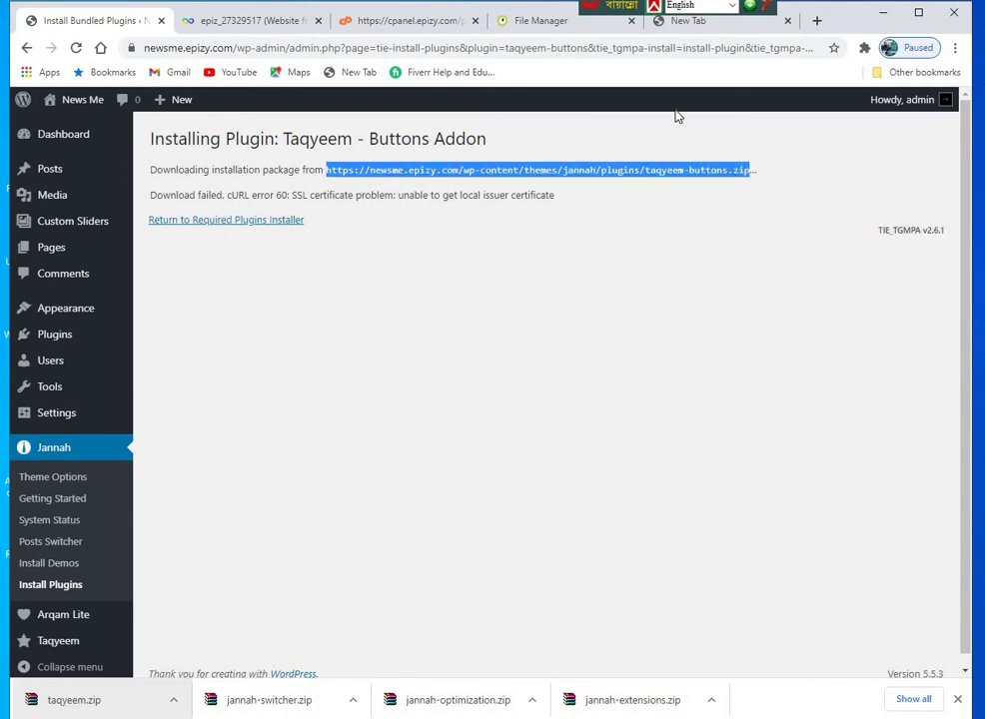
Download taqyeem-buttons.zip from the copied URL in a fresh browser tab, closing the old blank tab and saving the file to New Volume (E:)
click(818, 22)
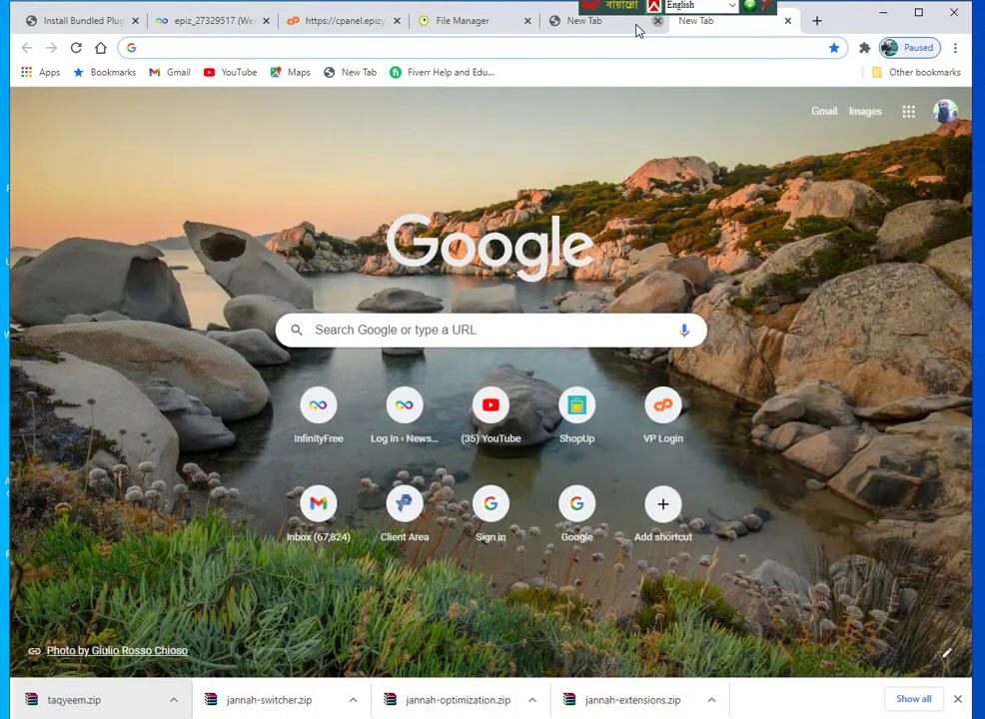
click(657, 22)
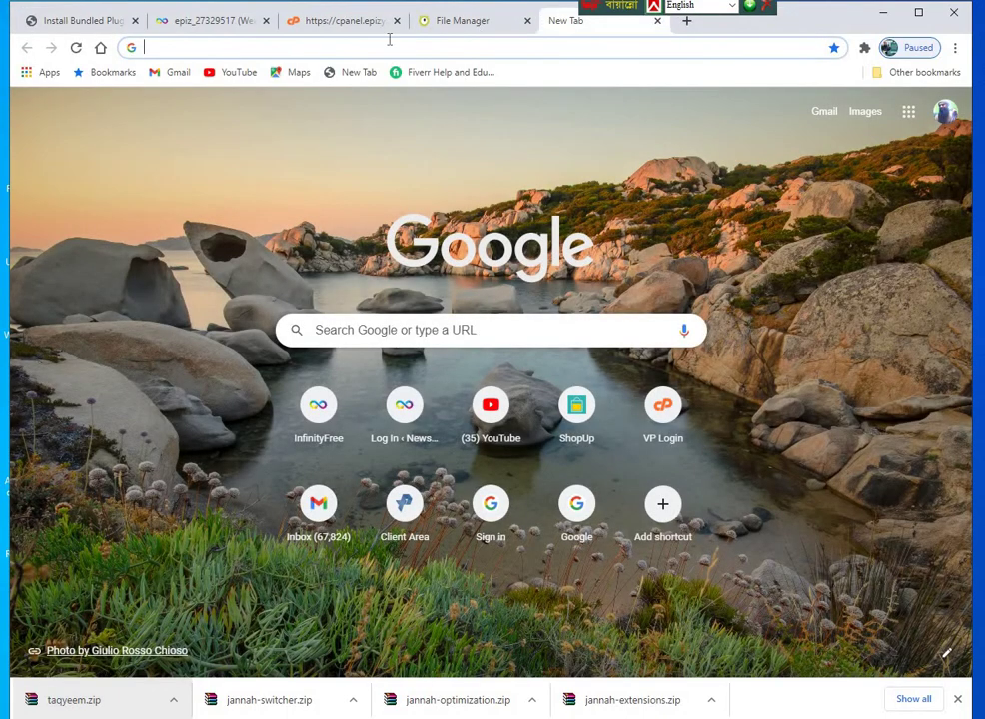
right_click(363, 47)
click(479, 168)
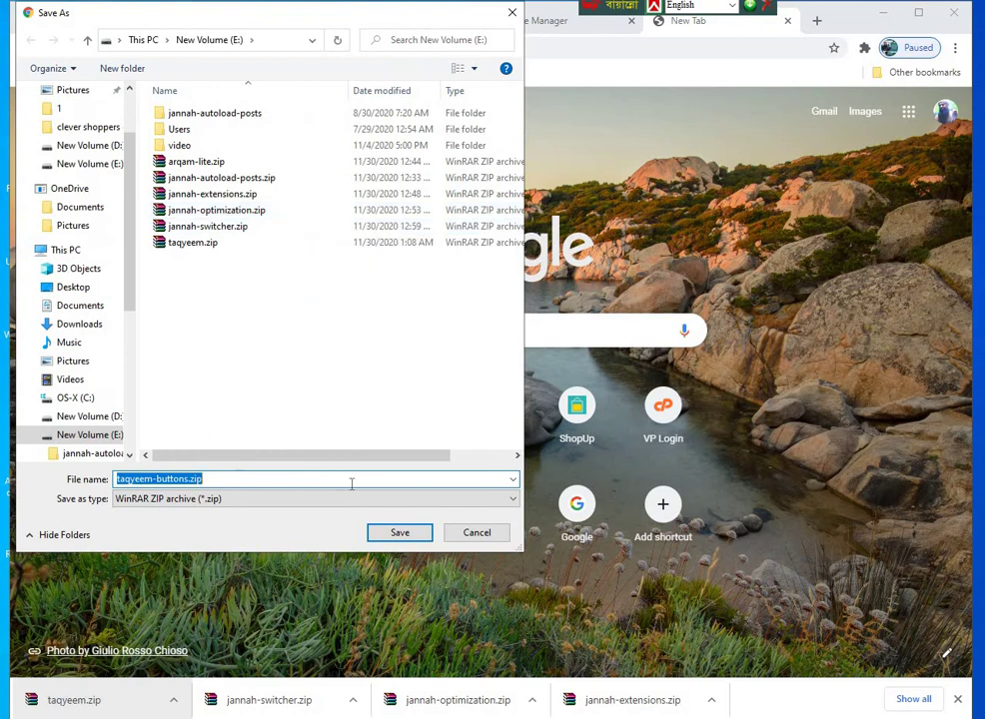
click(404, 534)
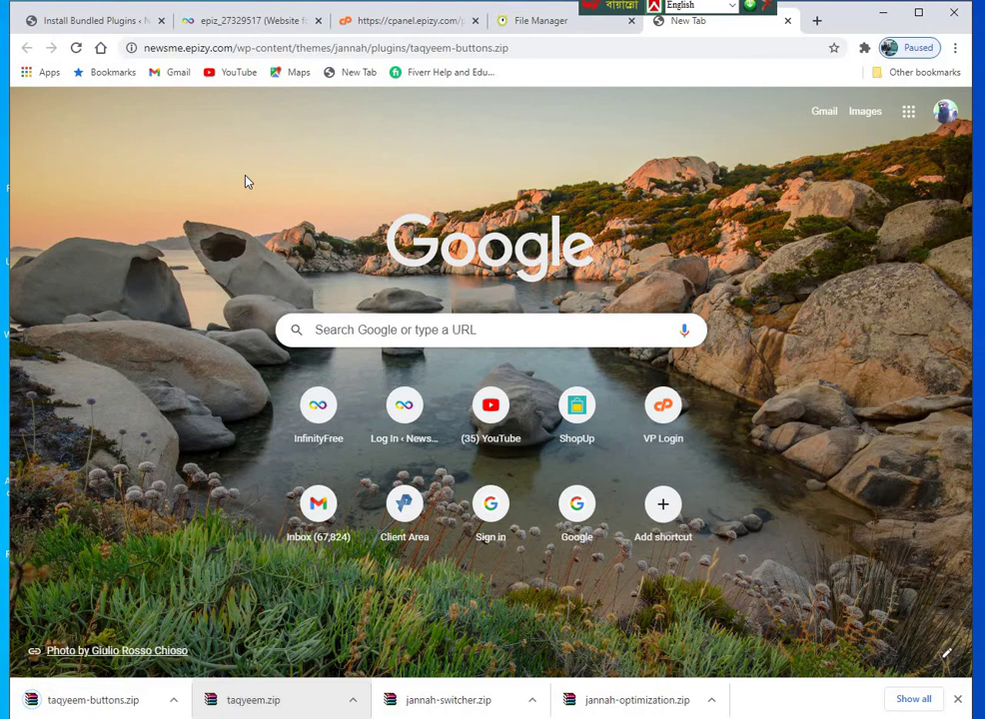
Upload taqyeem-buttons.zip to the WordPress site as a new plugin, then install and activate it
click(108, 30)
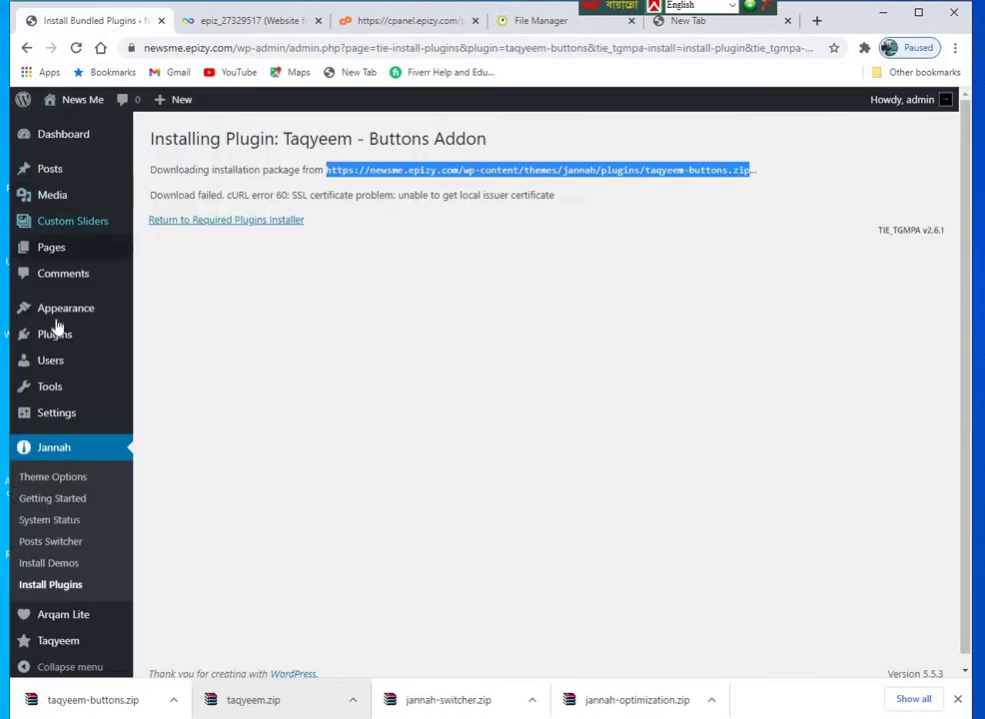
mouse_move(59, 339)
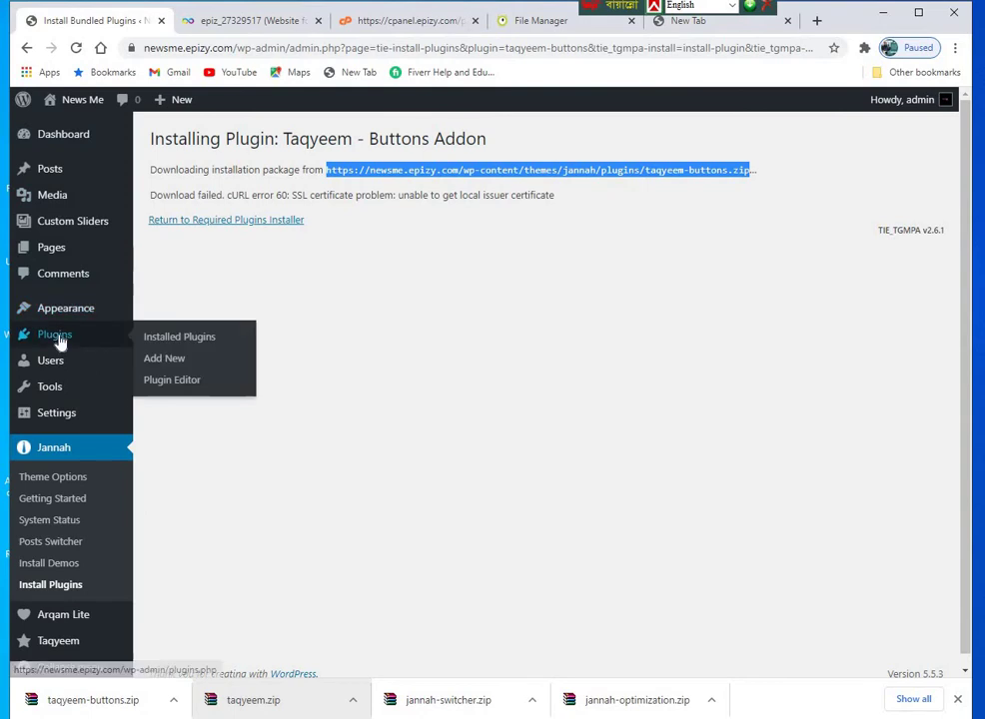
click(151, 361)
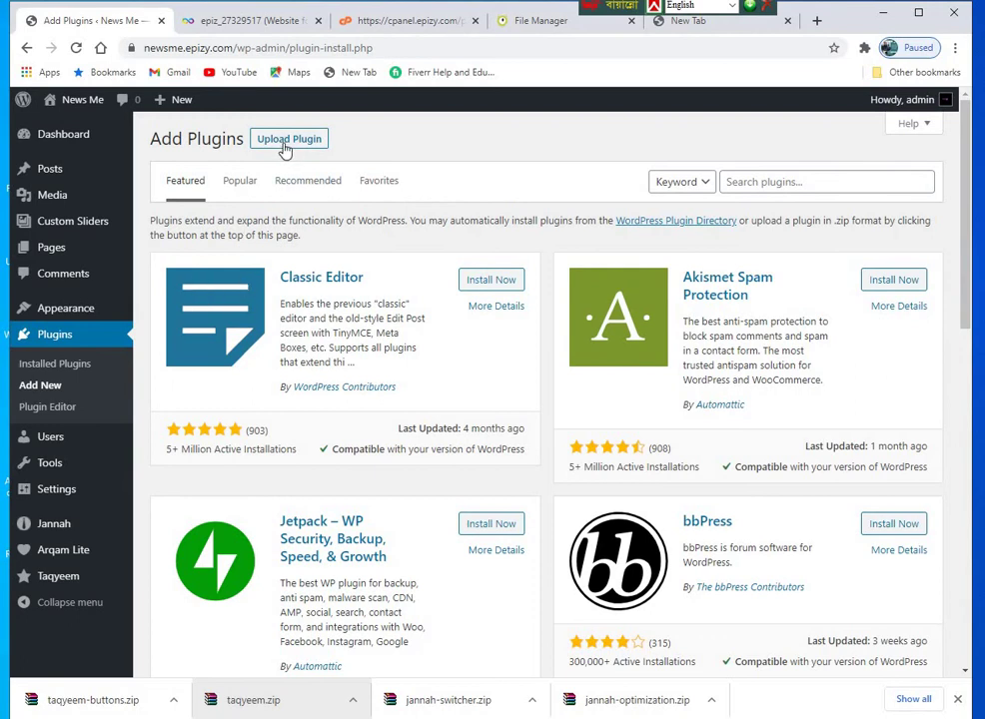
click(286, 141)
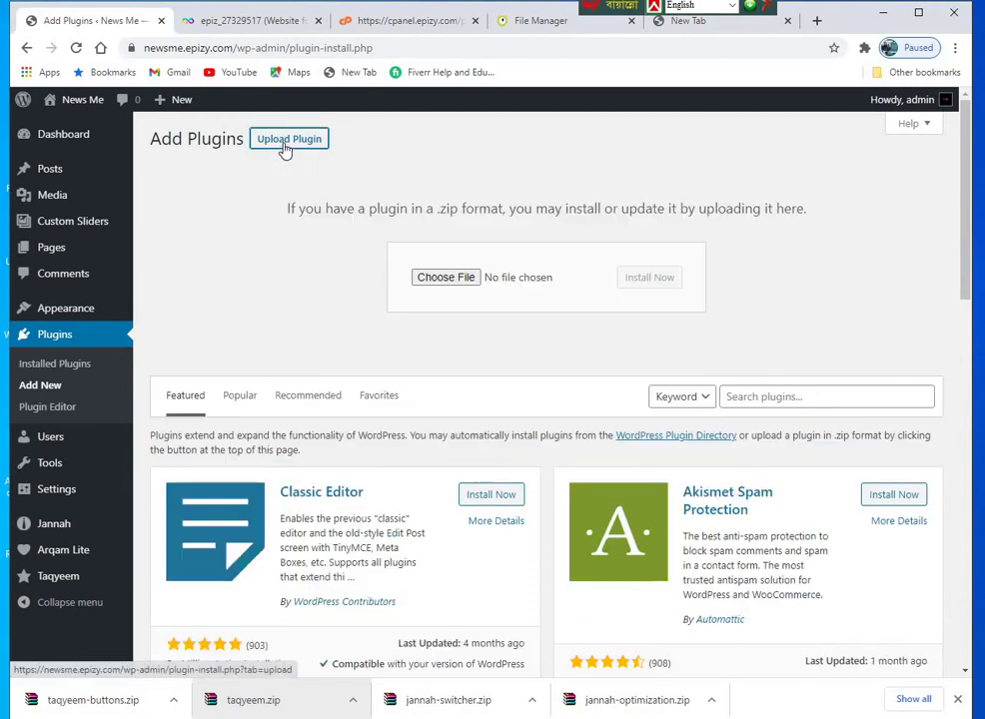
drag(44, 699, 543, 287)
click(647, 285)
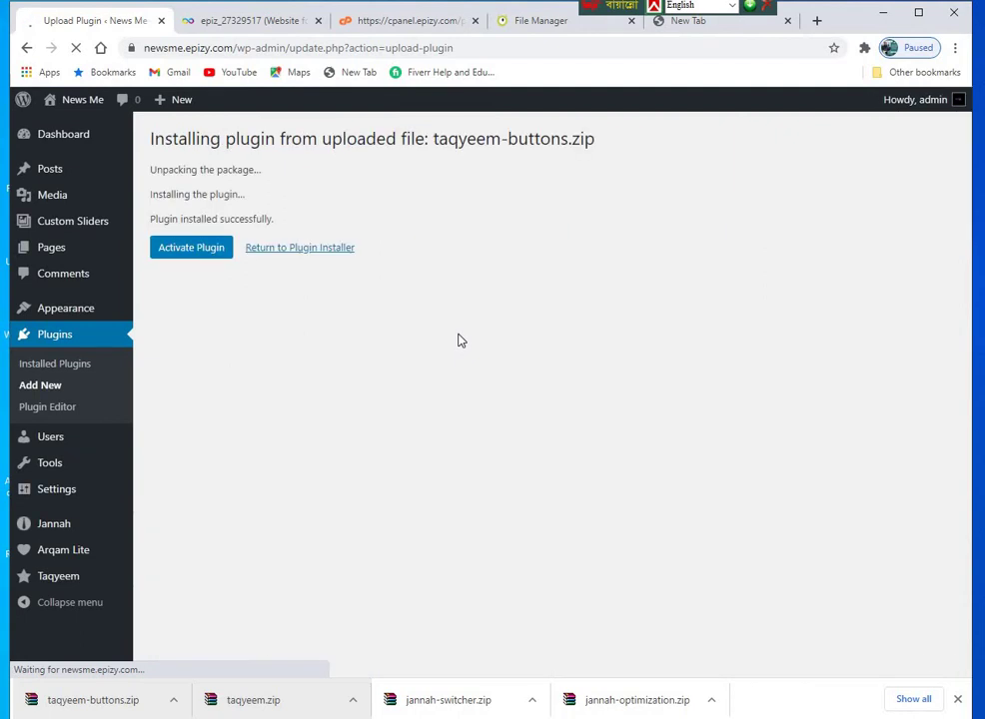
click(203, 248)
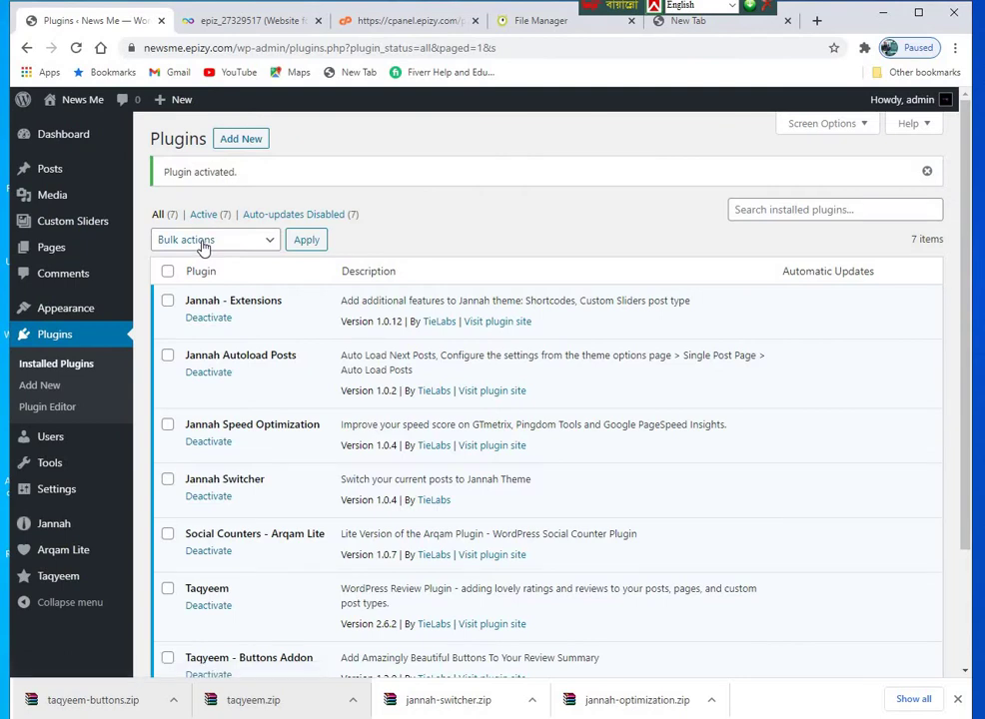
Try to install Taqyeem - Predefined Criteria Addon from the Jannah theme's bundled plugins list
mouse_move(80, 571)
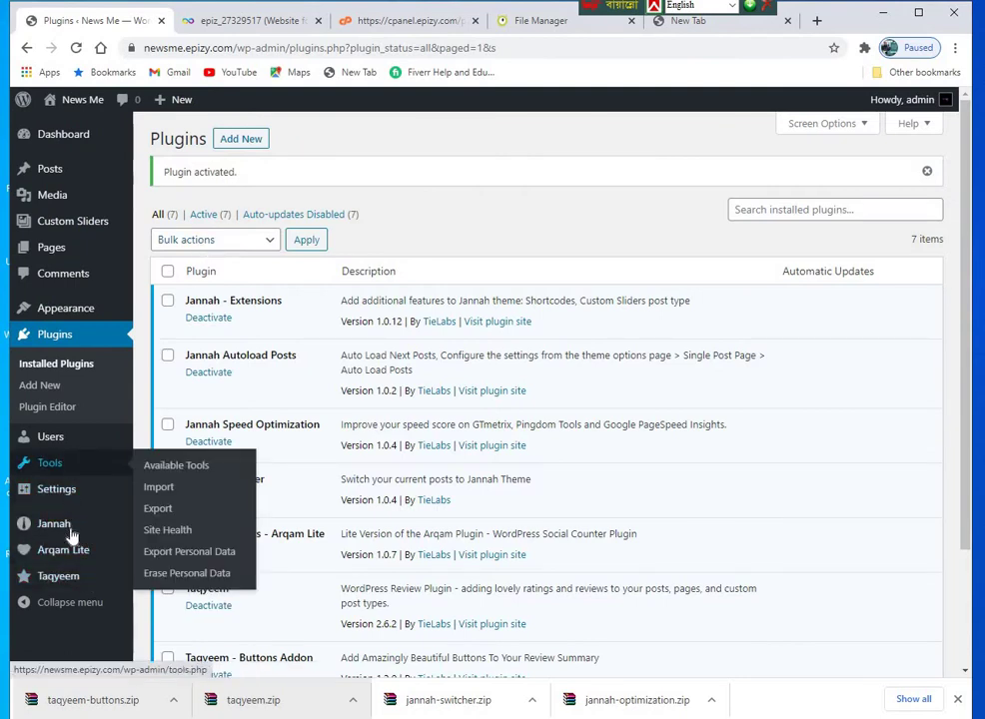
mouse_move(69, 531)
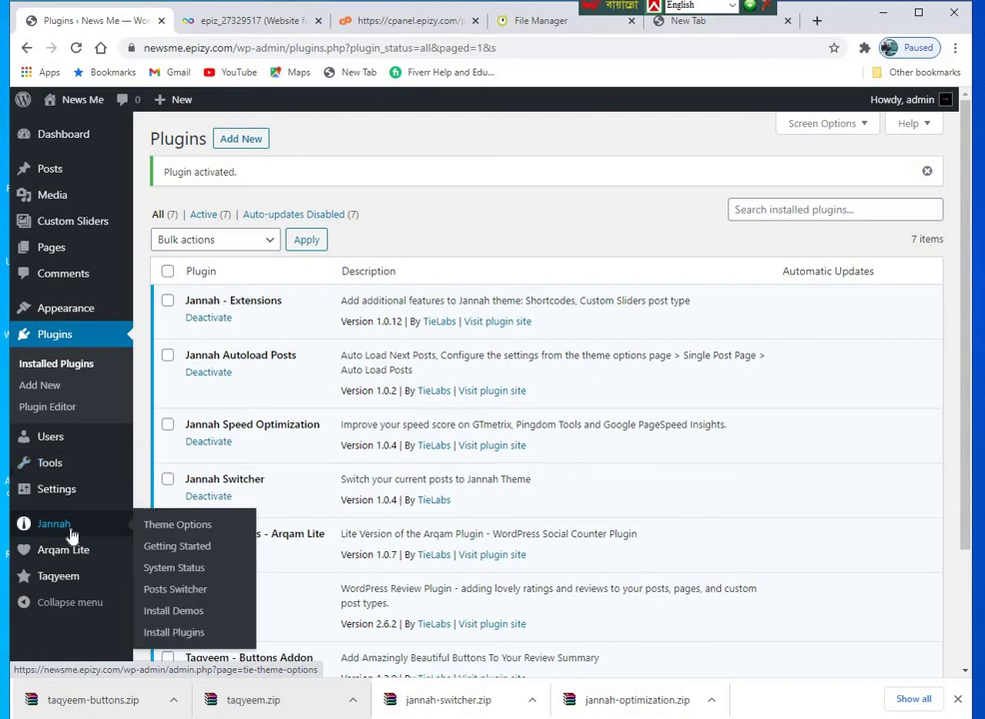
click(187, 642)
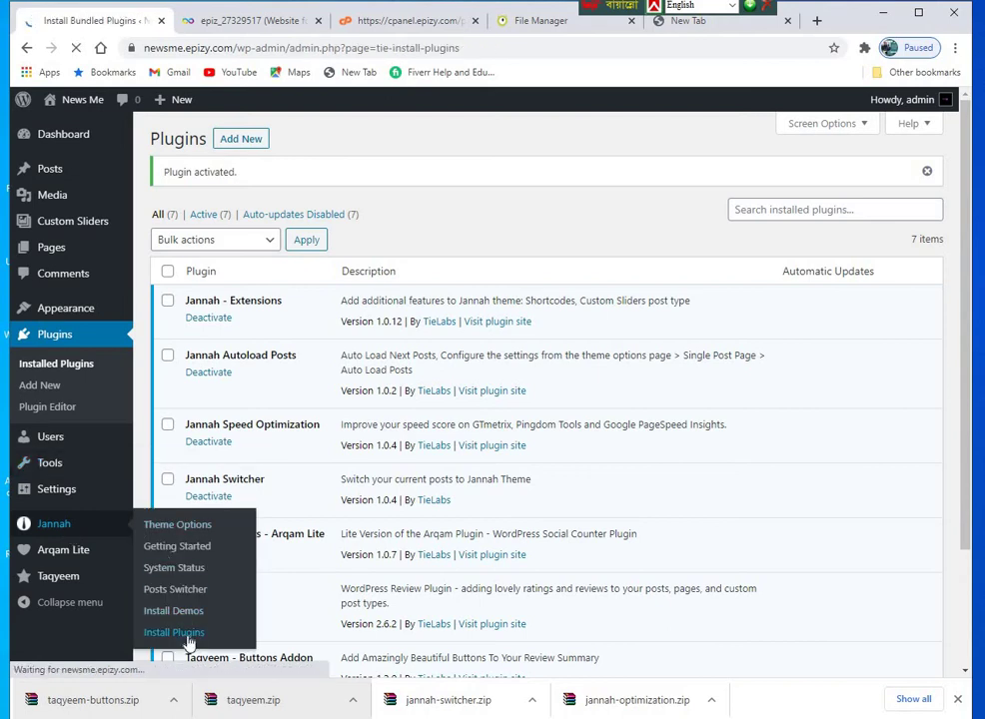
scroll(341, 457, down, 2)
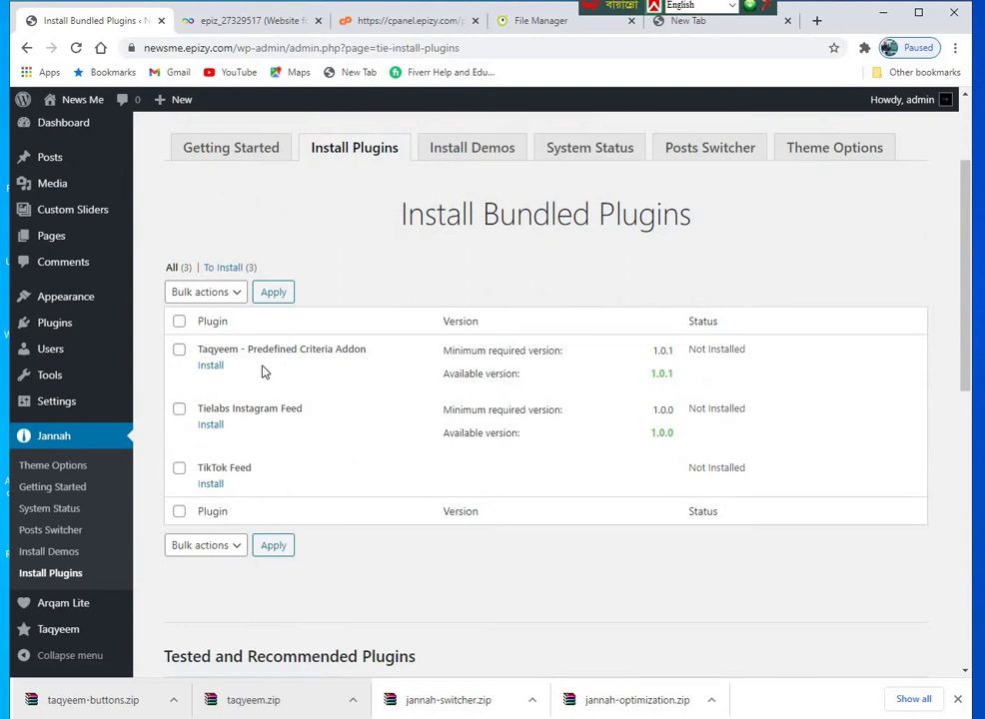
click(211, 372)
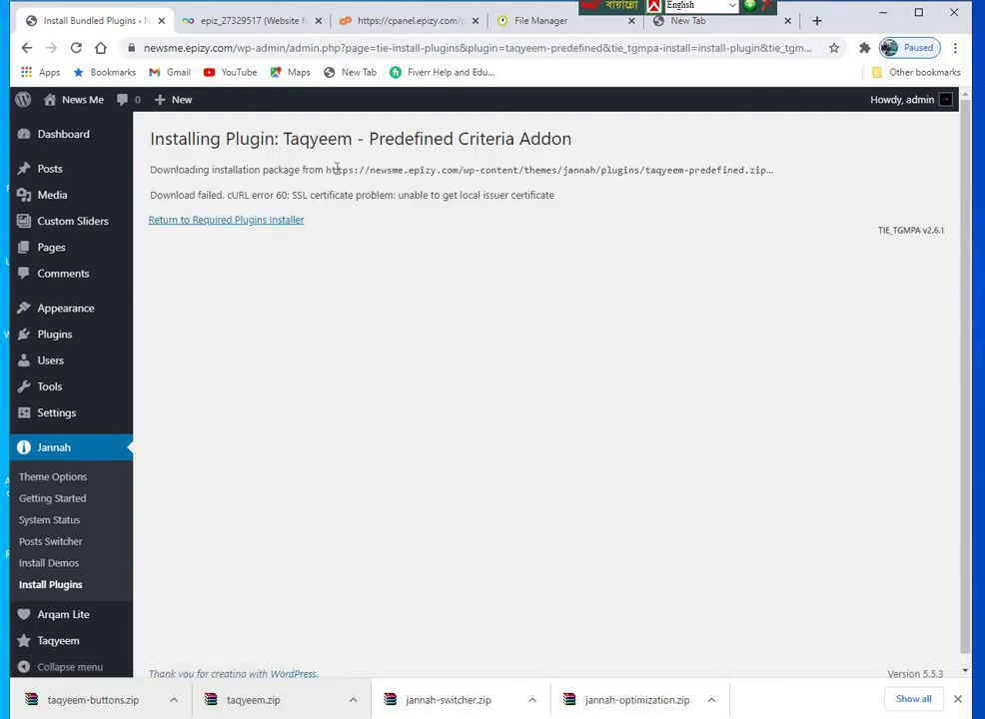
Copy the taqyeem-predefined.zip package URL from the installation output
drag(324, 170, 759, 169)
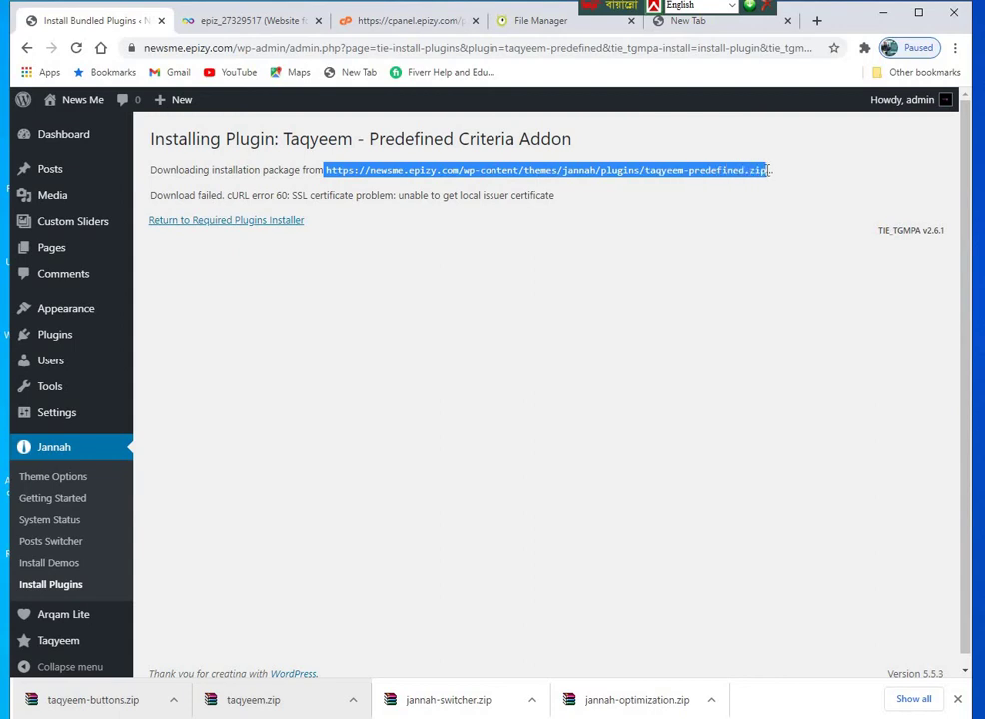
right_click(655, 180)
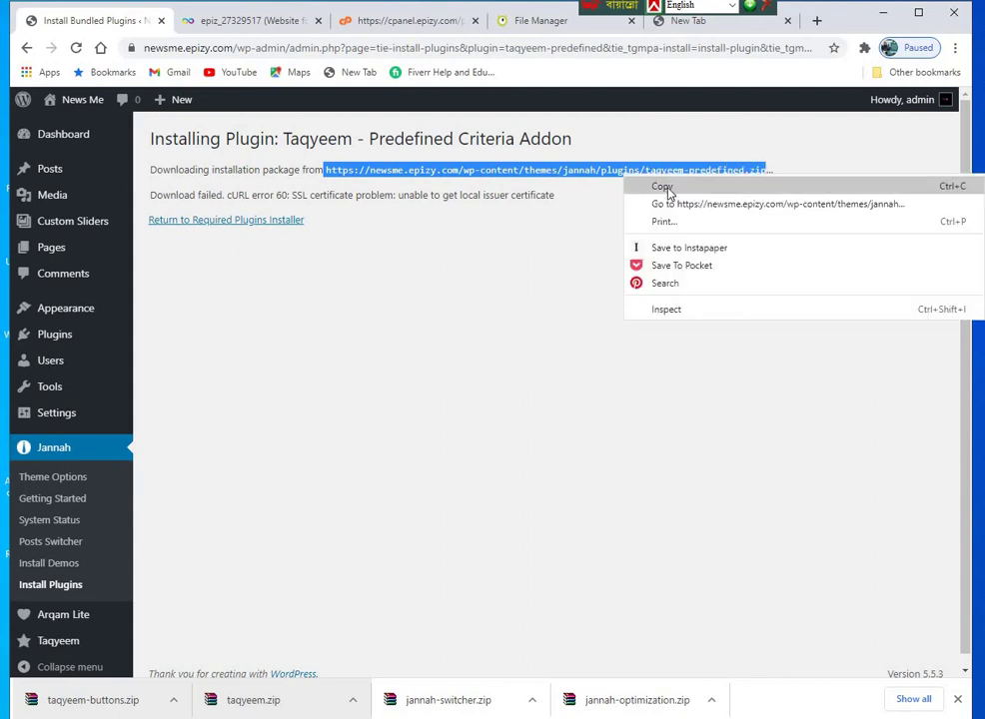
click(662, 187)
Download taqyeem-predefined.zip from the copied URL in a fresh browser tab, saving it to New Volume (E:) and closing the old blank tab
click(816, 20)
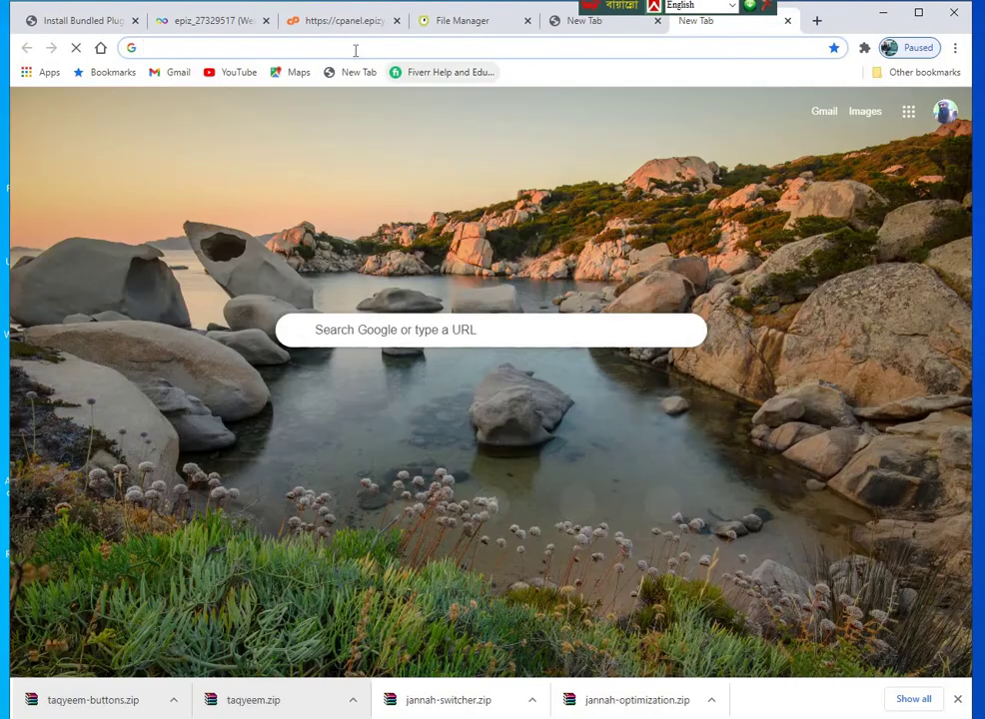
right_click(356, 47)
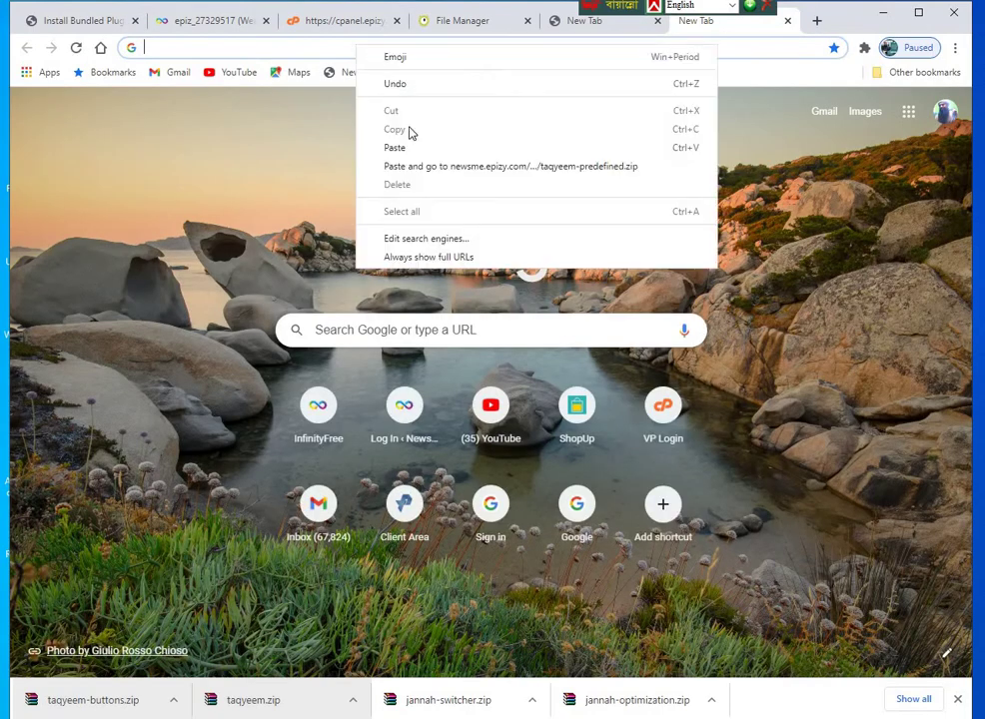
click(454, 171)
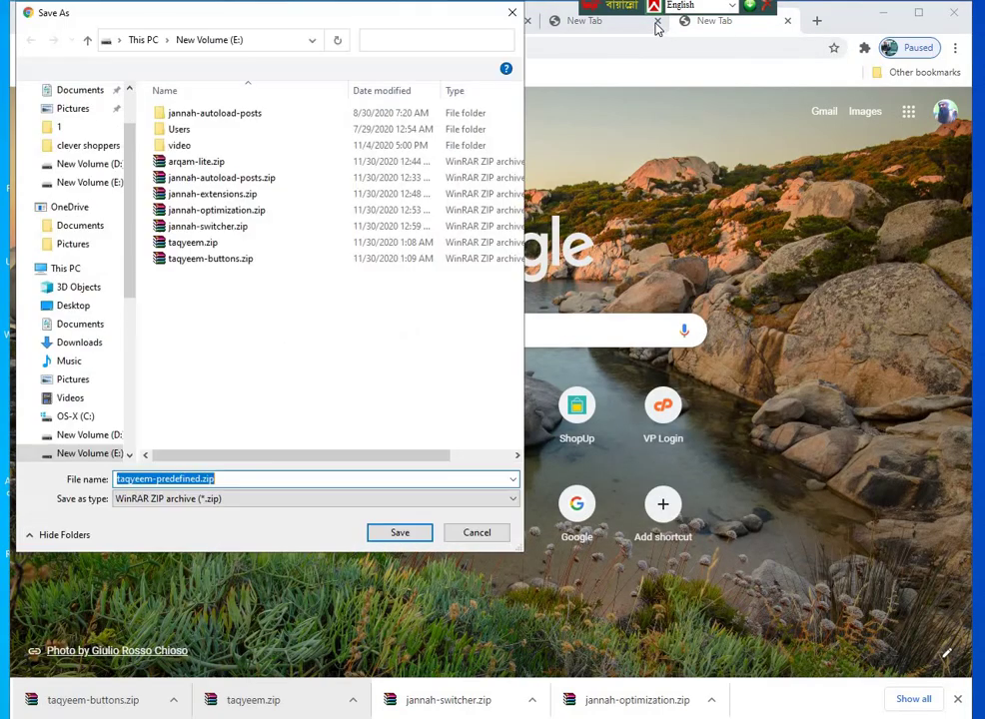
click(390, 534)
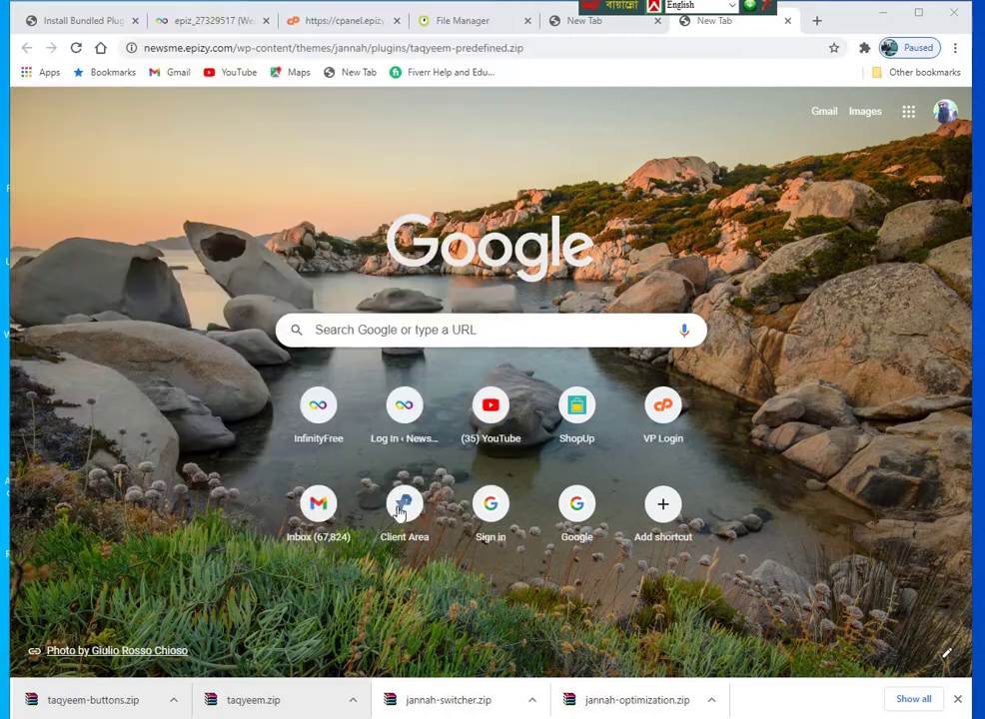
click(656, 21)
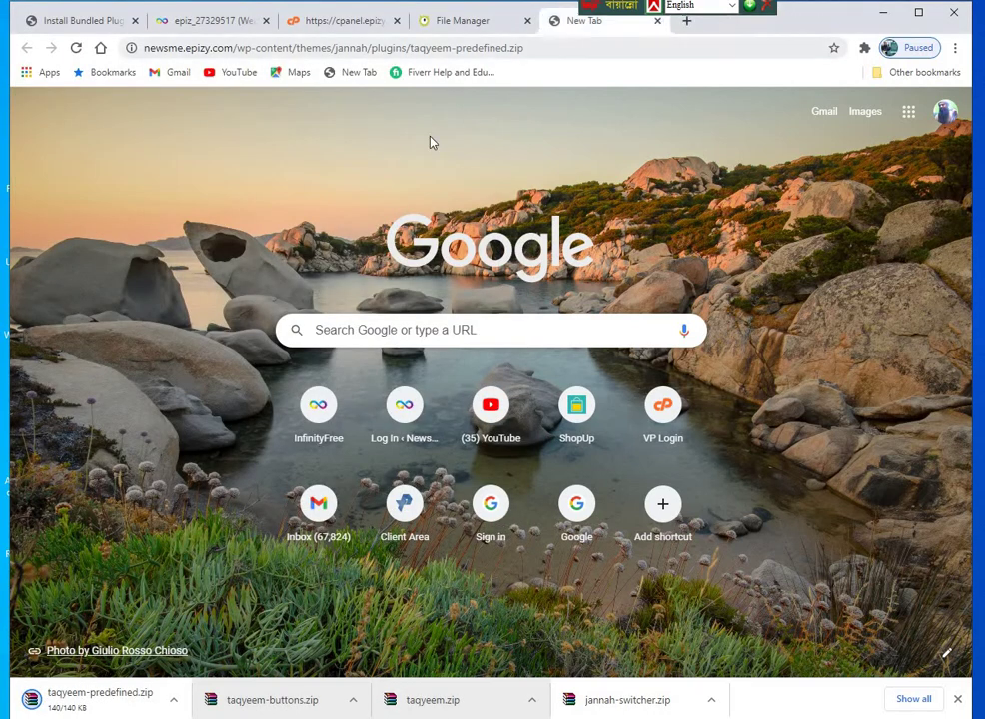
Upload taqyeem-predefined.zip to the WordPress site as a new plugin, then install and activate it
click(97, 22)
mouse_move(60, 335)
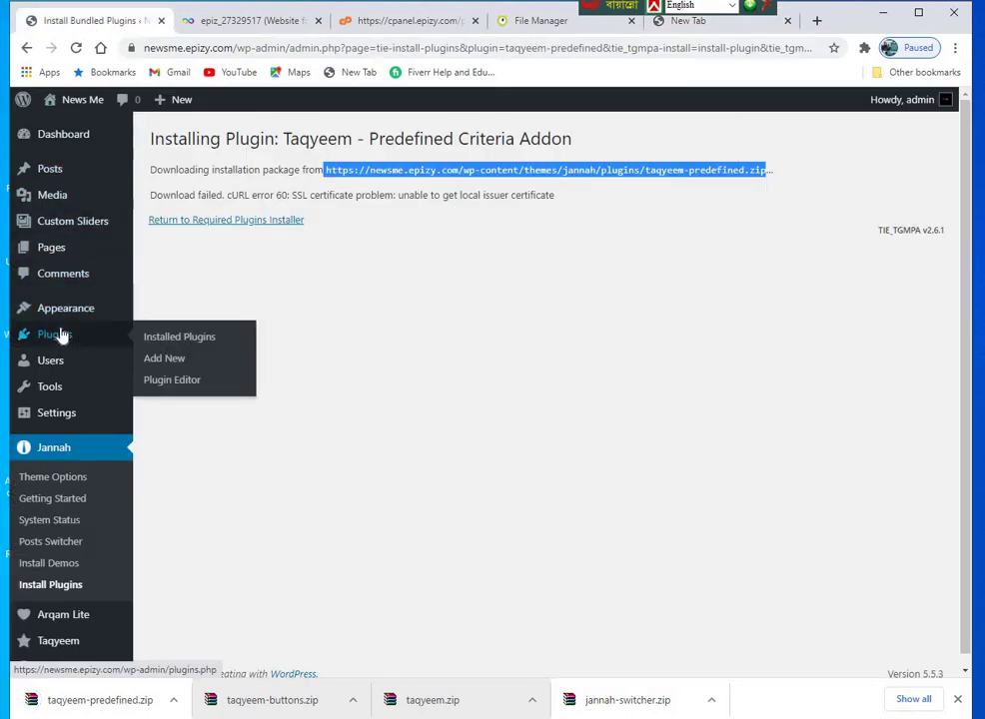
click(159, 359)
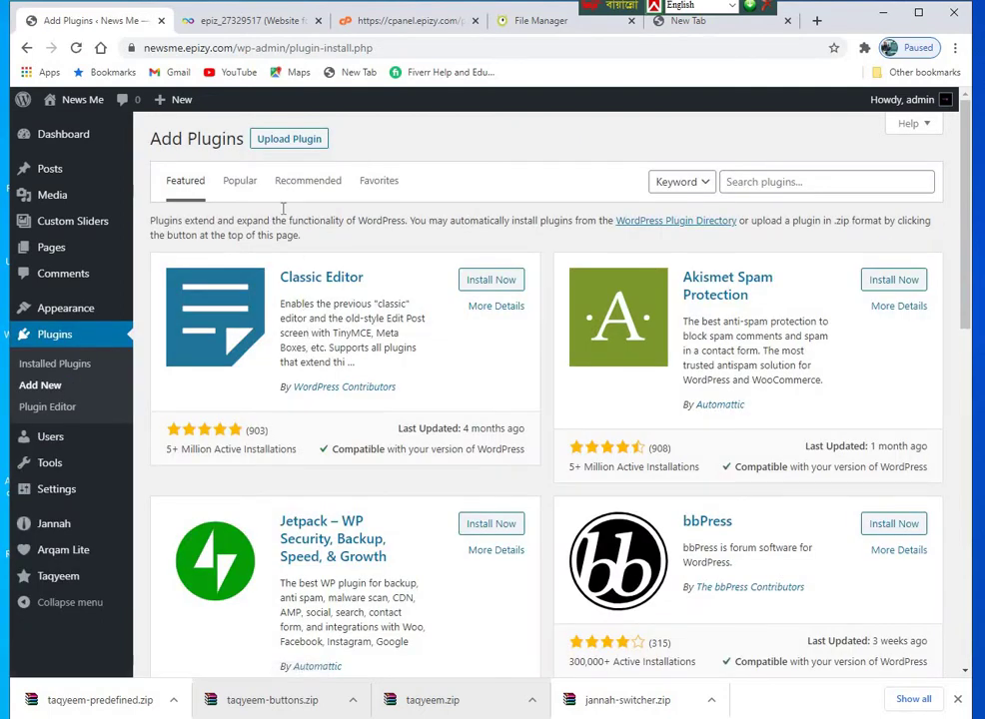
click(295, 141)
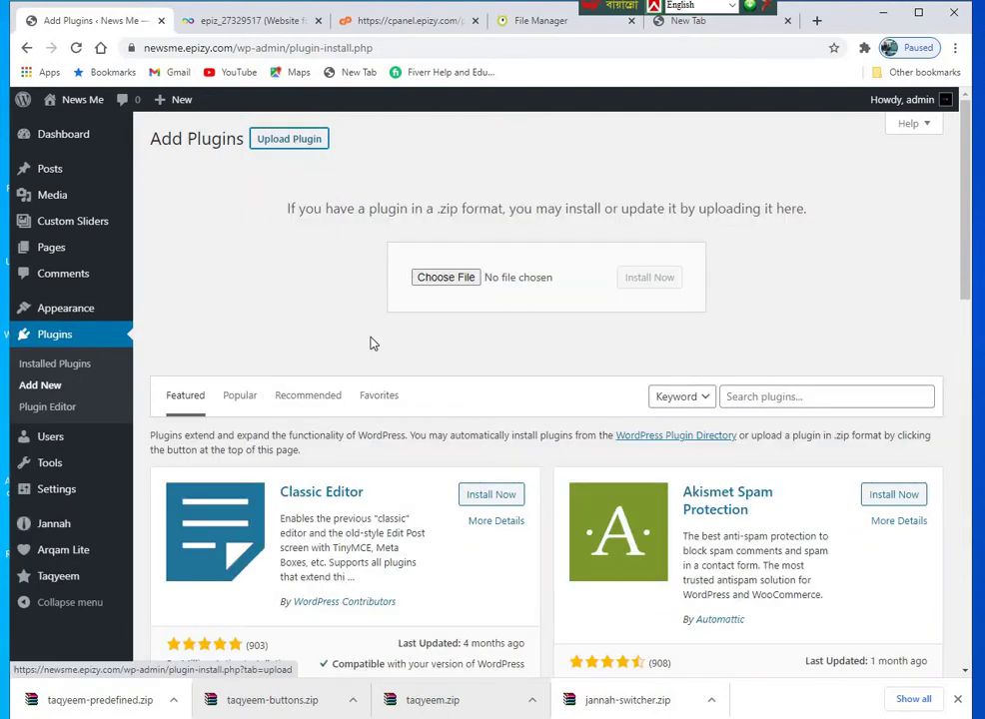
drag(84, 703, 561, 284)
click(650, 280)
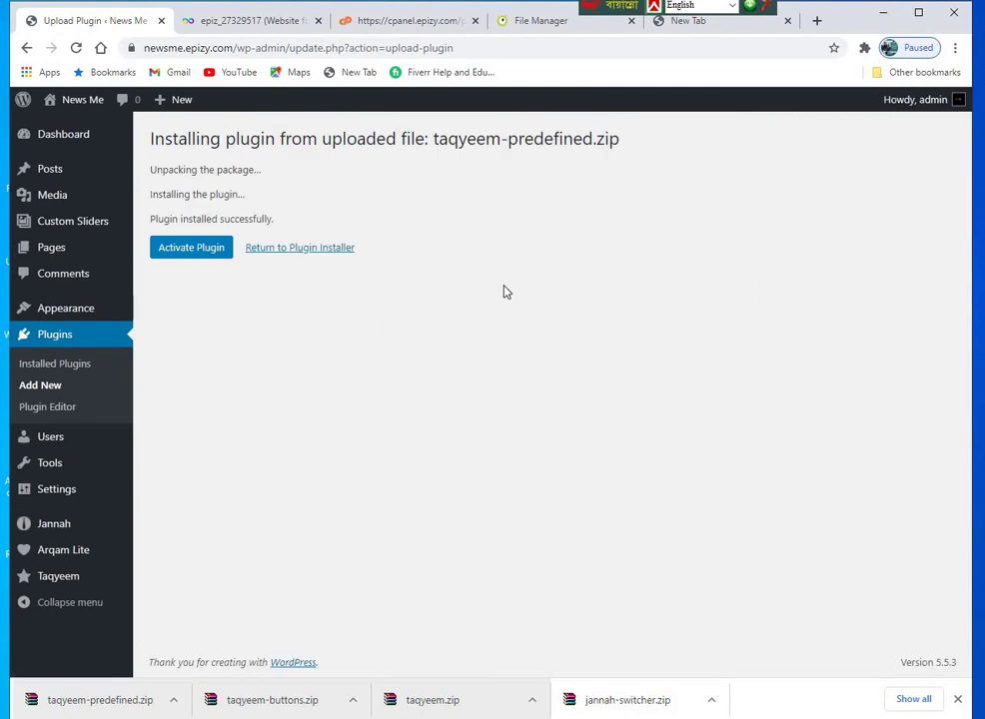
click(181, 249)
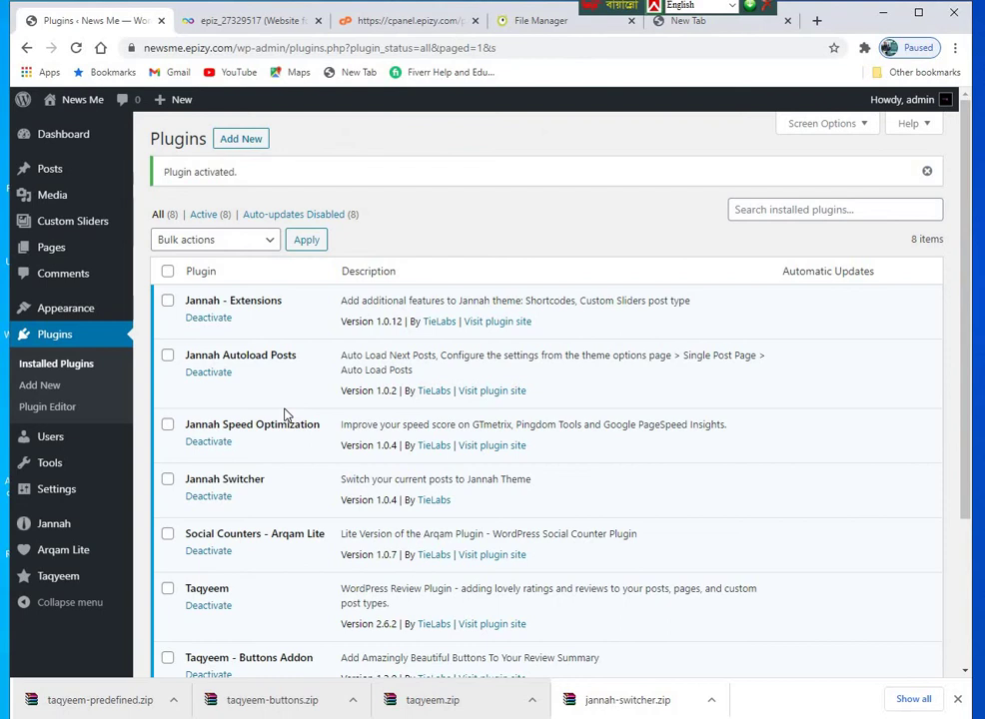
Try to install Tielabs Instagram Feed from the Jannah theme's bundled plugins list
mouse_move(88, 530)
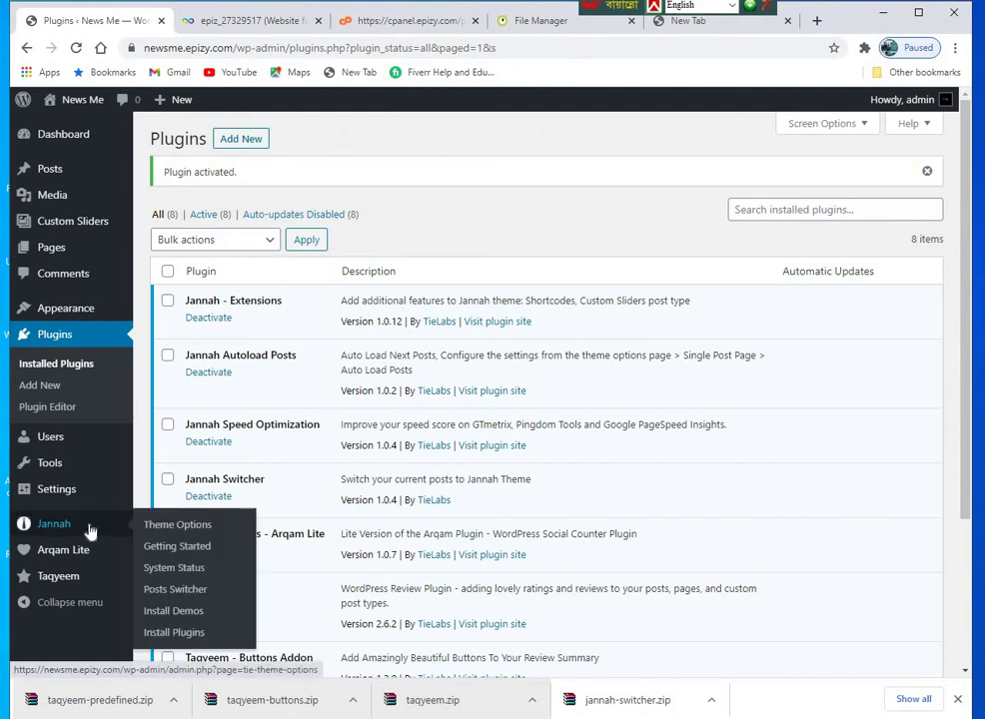
click(174, 632)
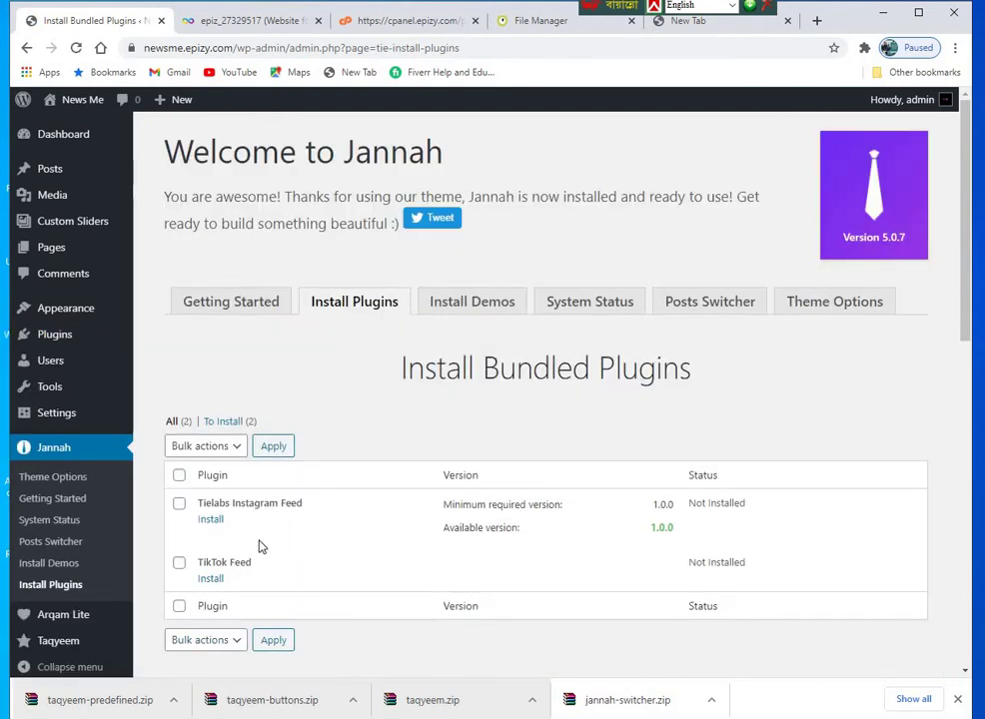
click(211, 521)
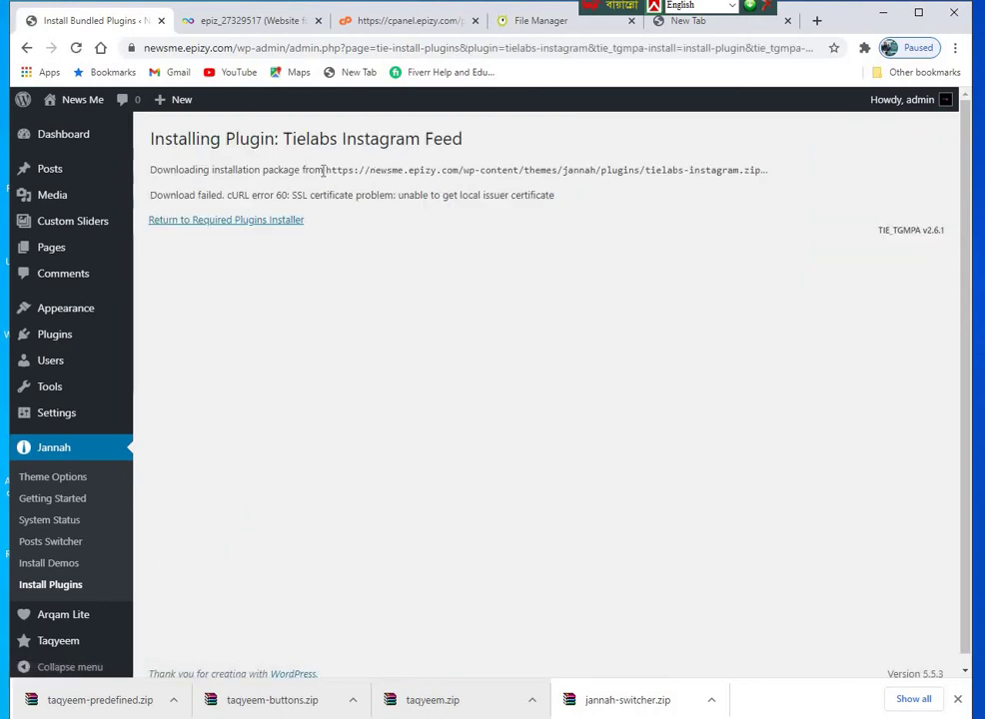
Copy the tielabs-instagram.zip package URL from the installation output
drag(327, 170, 758, 169)
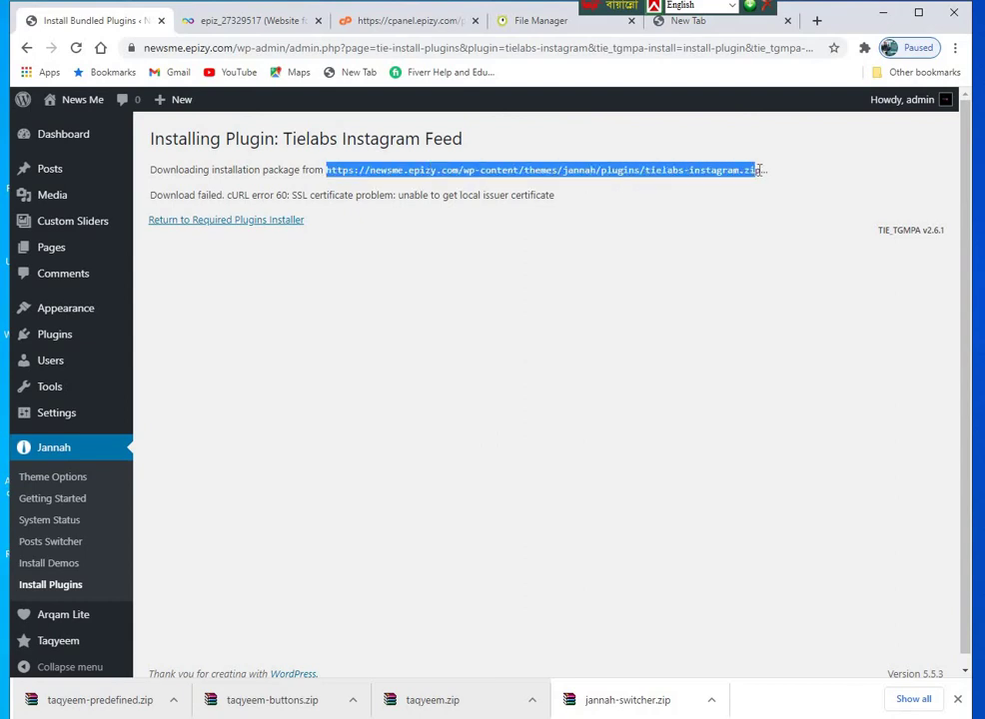
right_click(675, 172)
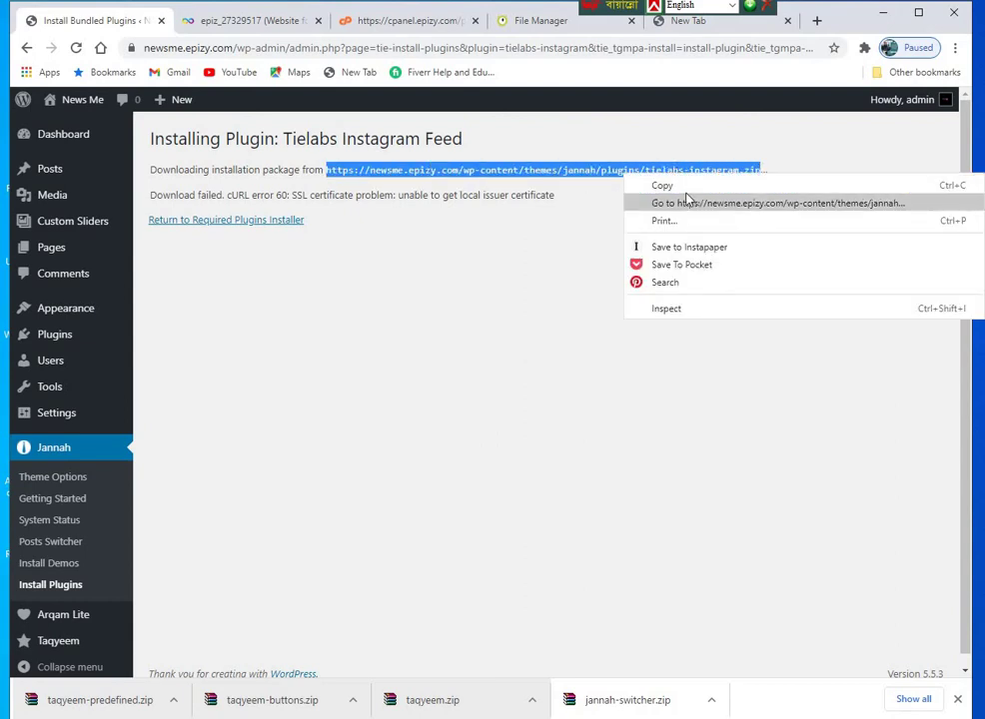
click(671, 249)
Download tielabs-instagram.zip from the copied URL in a fresh browser tab, saving it to New Volume (E:) and closing the old blank tab
click(816, 20)
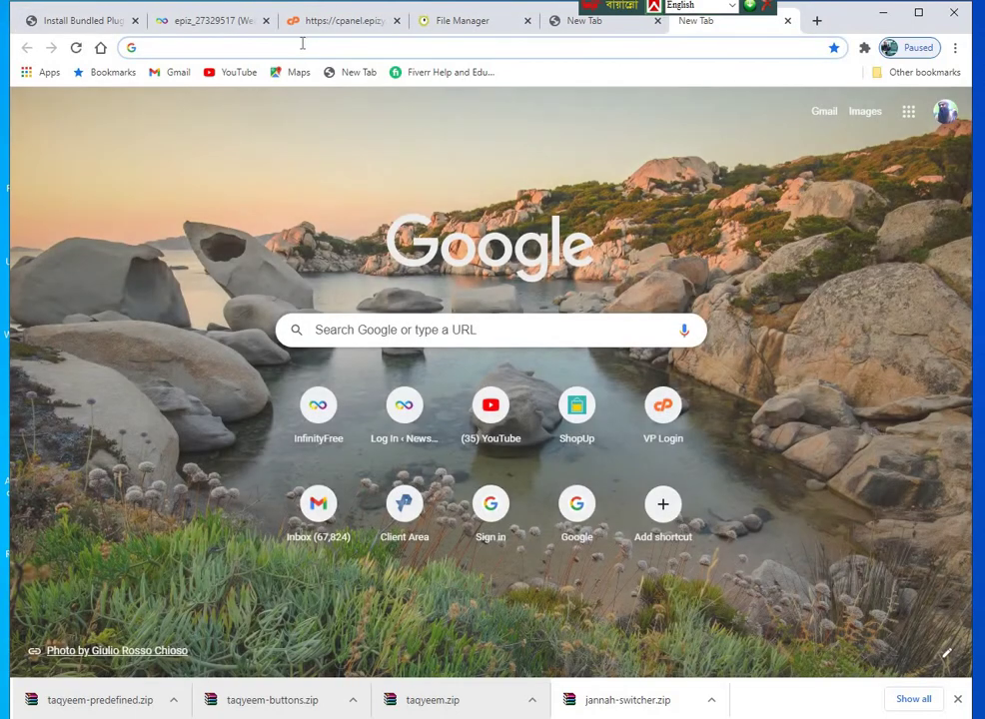
right_click(302, 44)
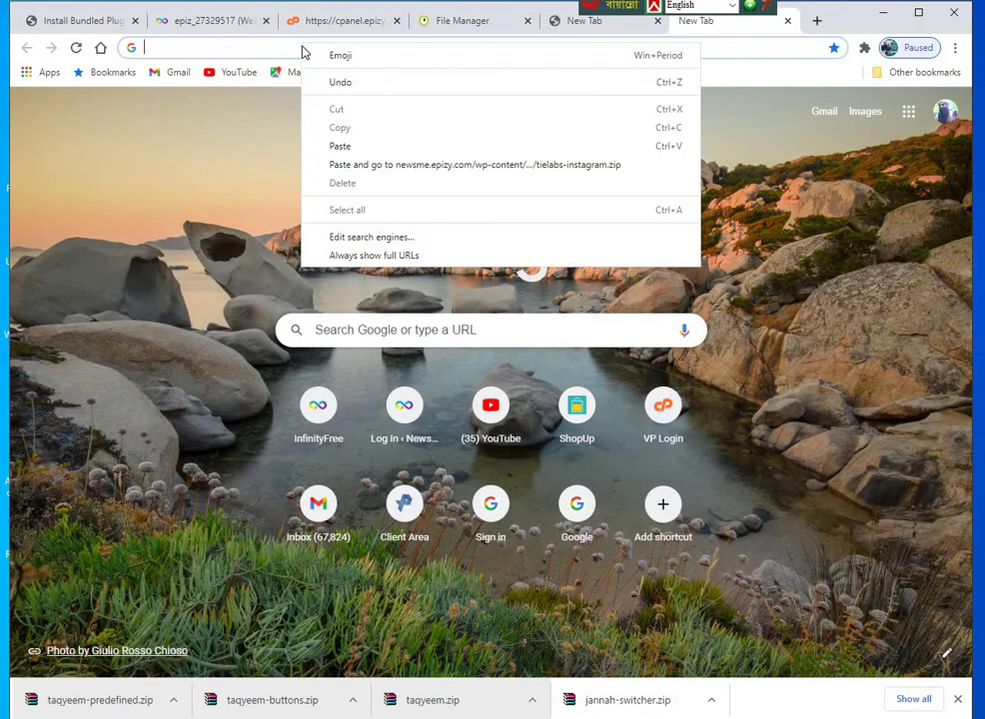
click(390, 161)
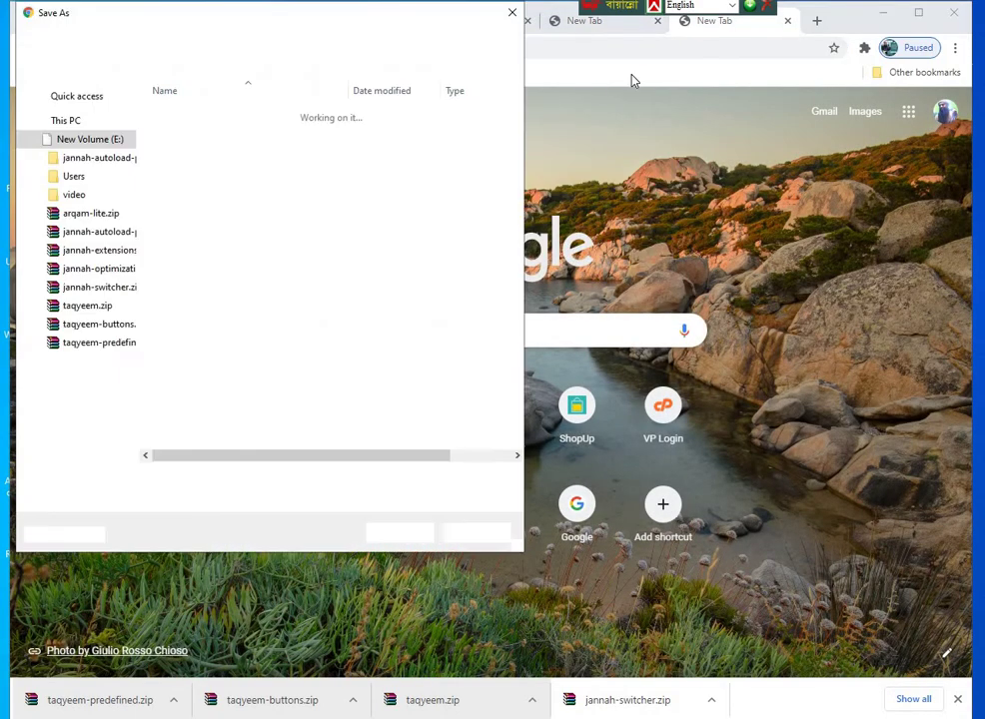
click(399, 535)
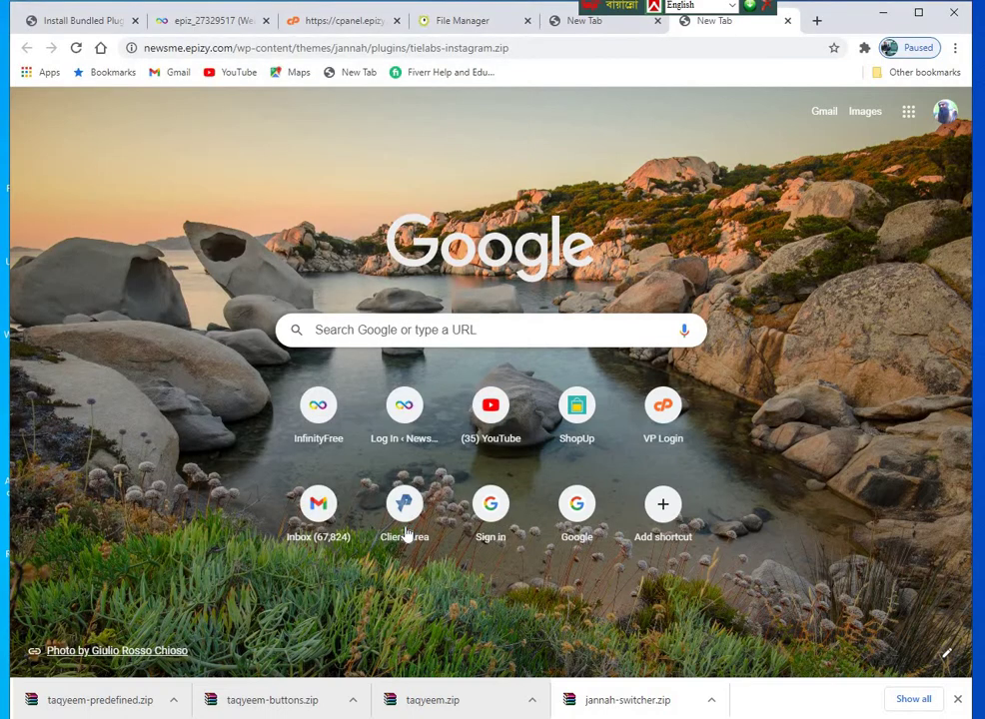
click(656, 23)
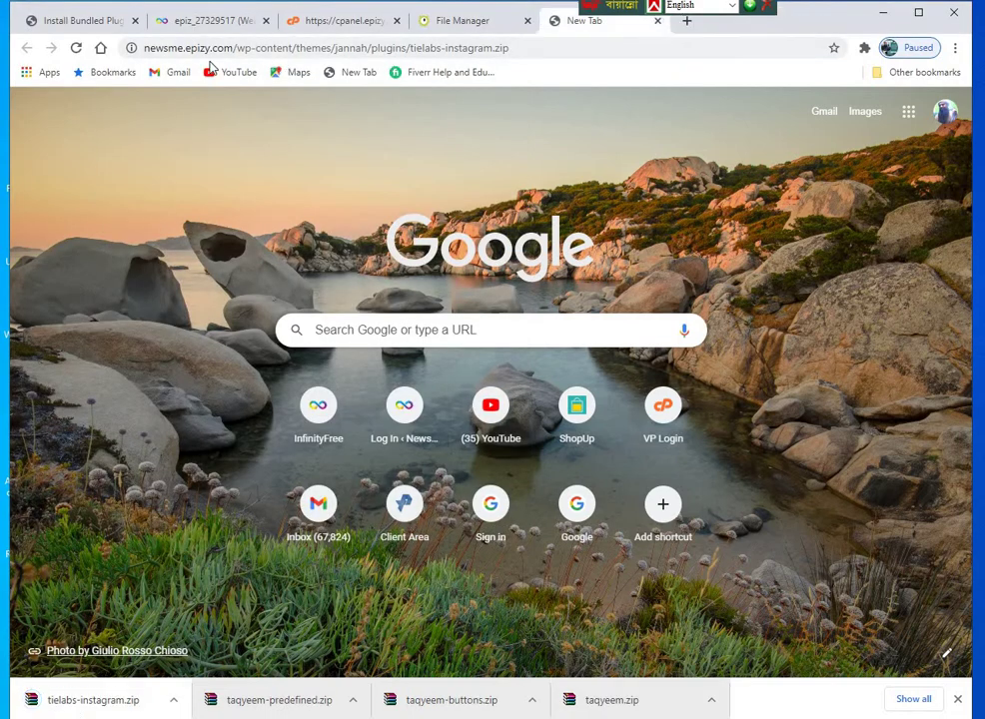
Upload tielabs-instagram.zip to the WordPress site as a new plugin, then install and activate it
click(88, 22)
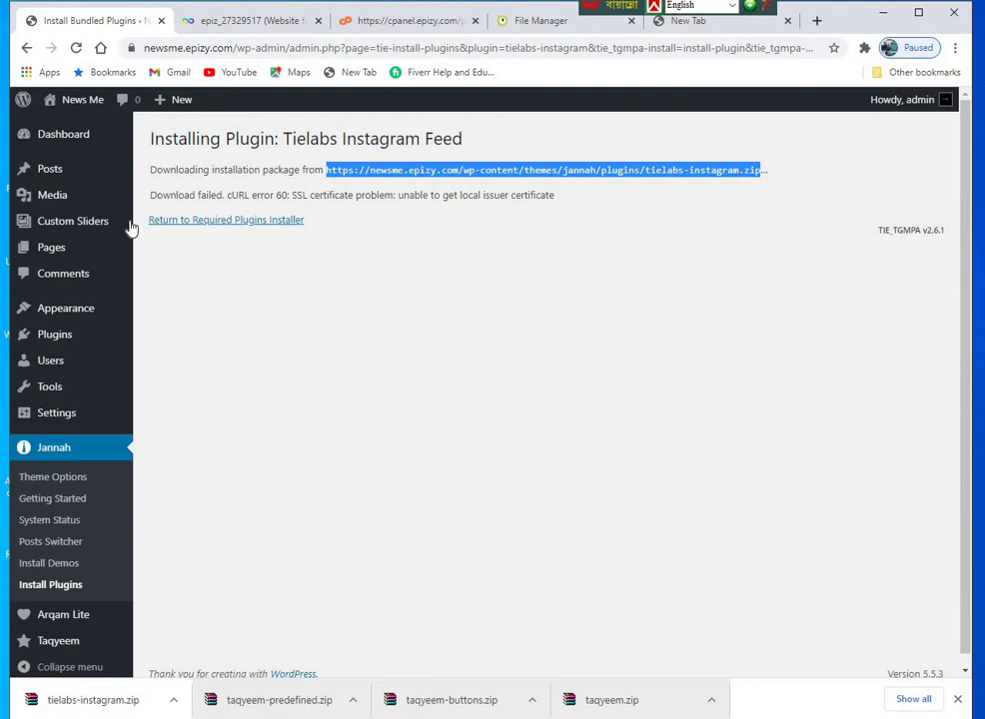
mouse_move(72, 254)
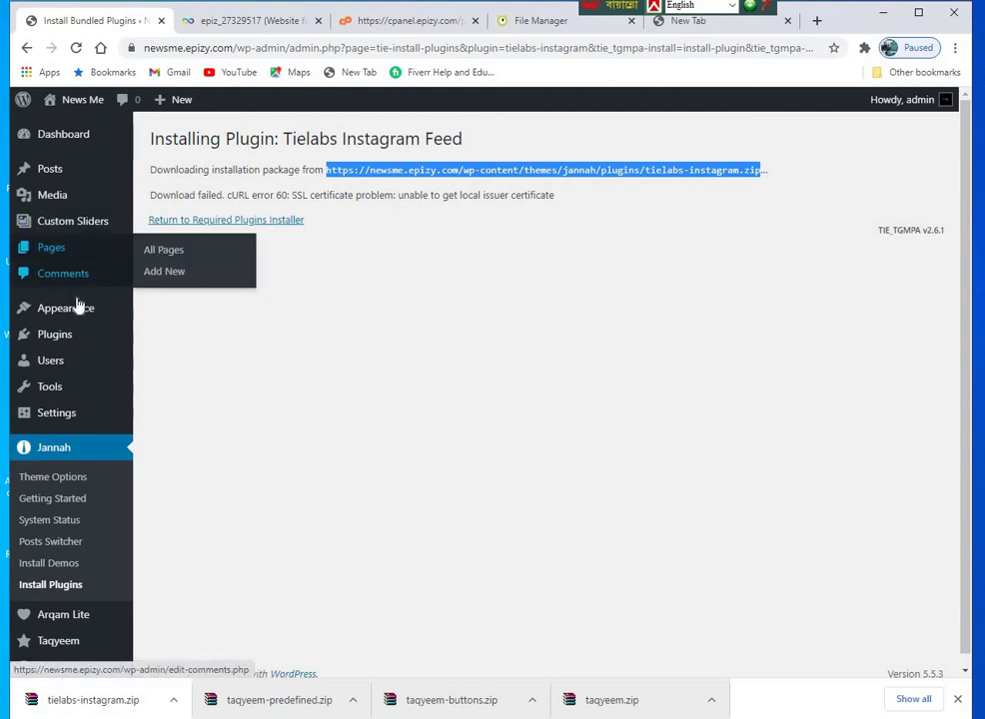
mouse_move(77, 335)
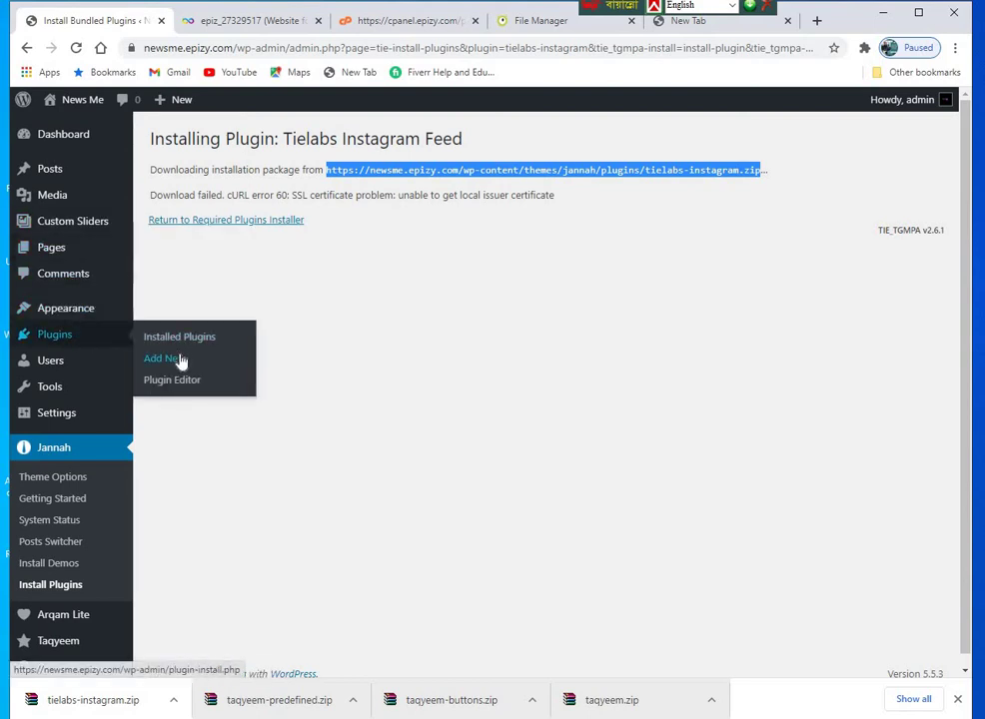
click(181, 362)
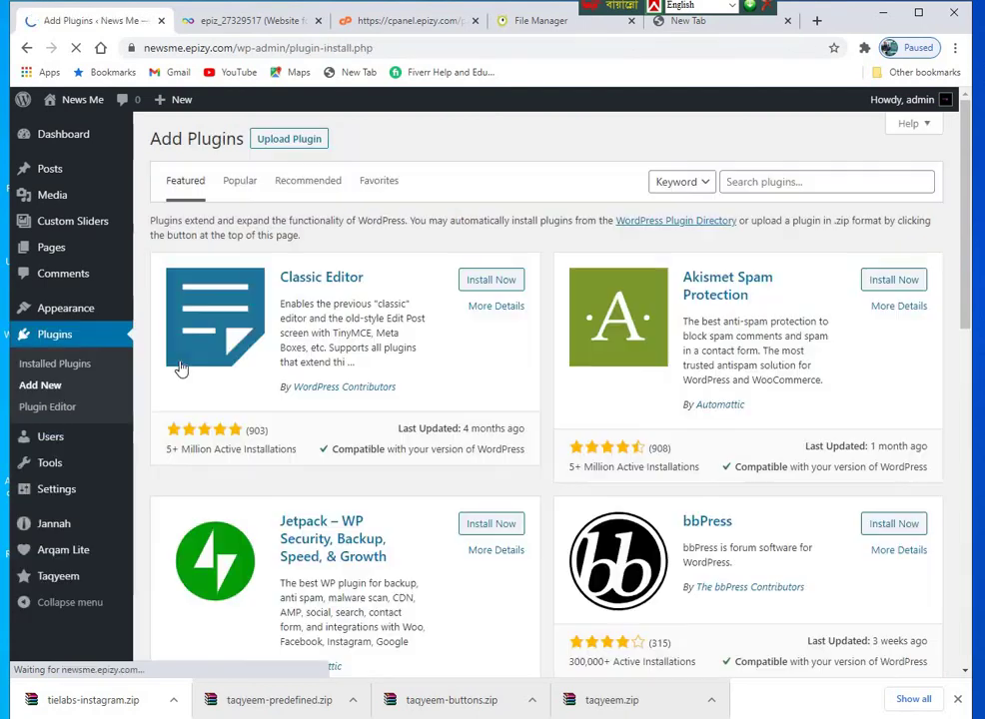
click(289, 142)
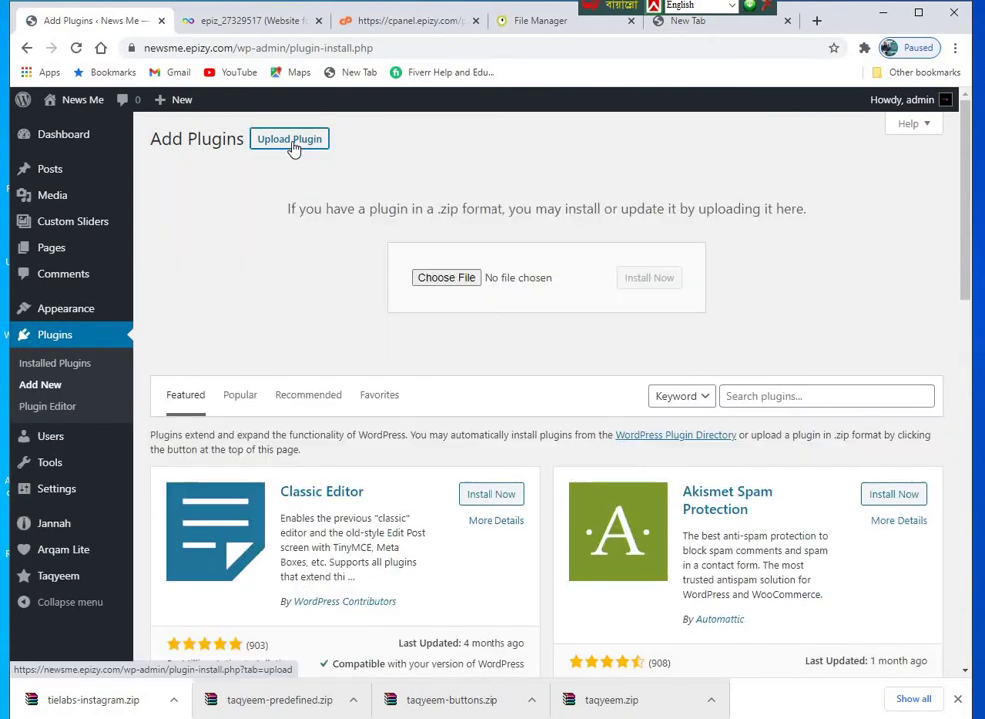
drag(104, 707, 558, 292)
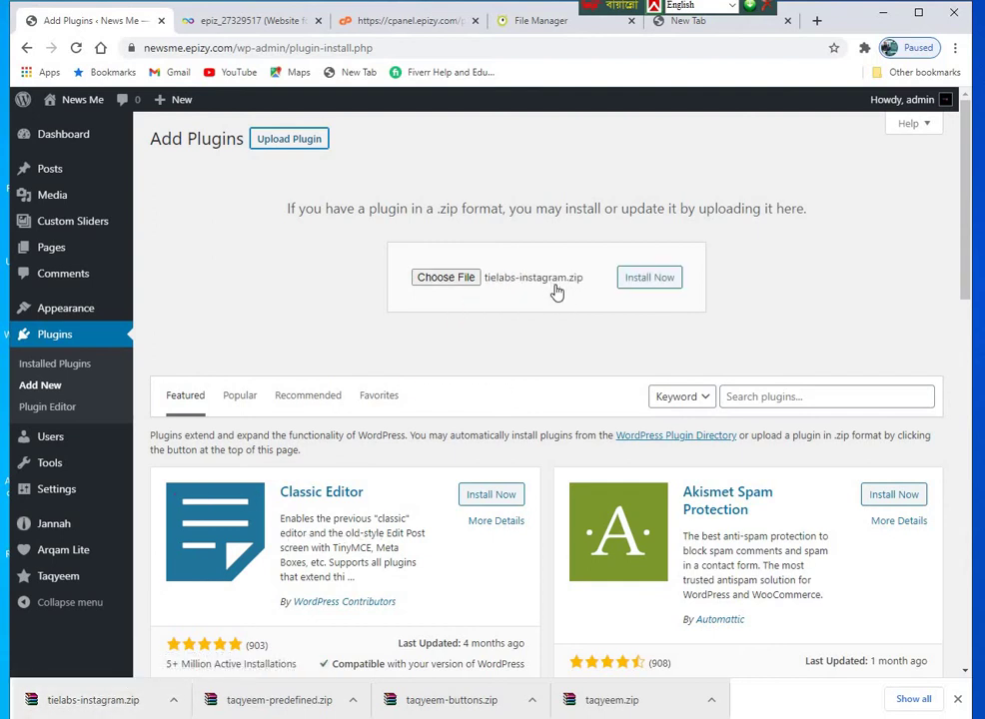
click(650, 283)
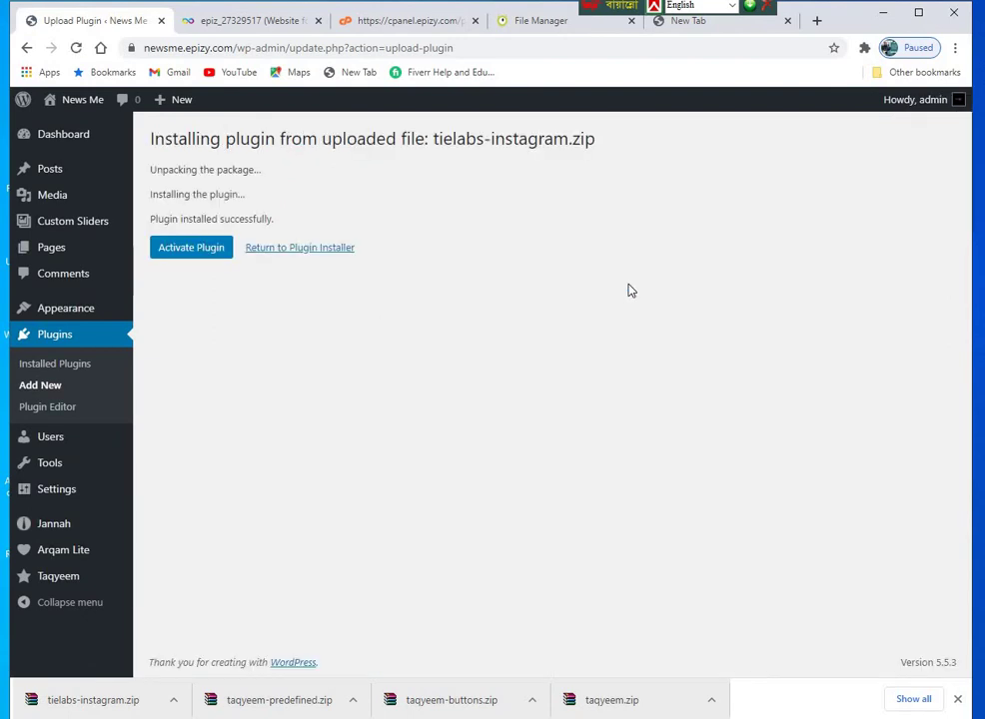
click(186, 251)
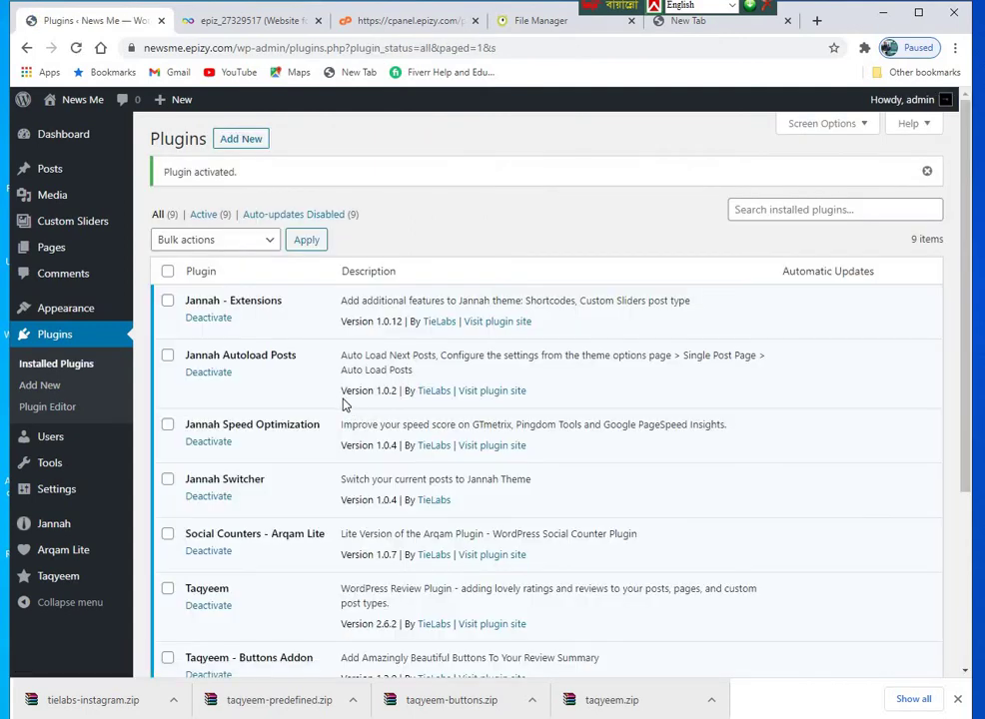
Try to install TikTok Feed from the Jannah theme's bundled plugins list
mouse_move(79, 530)
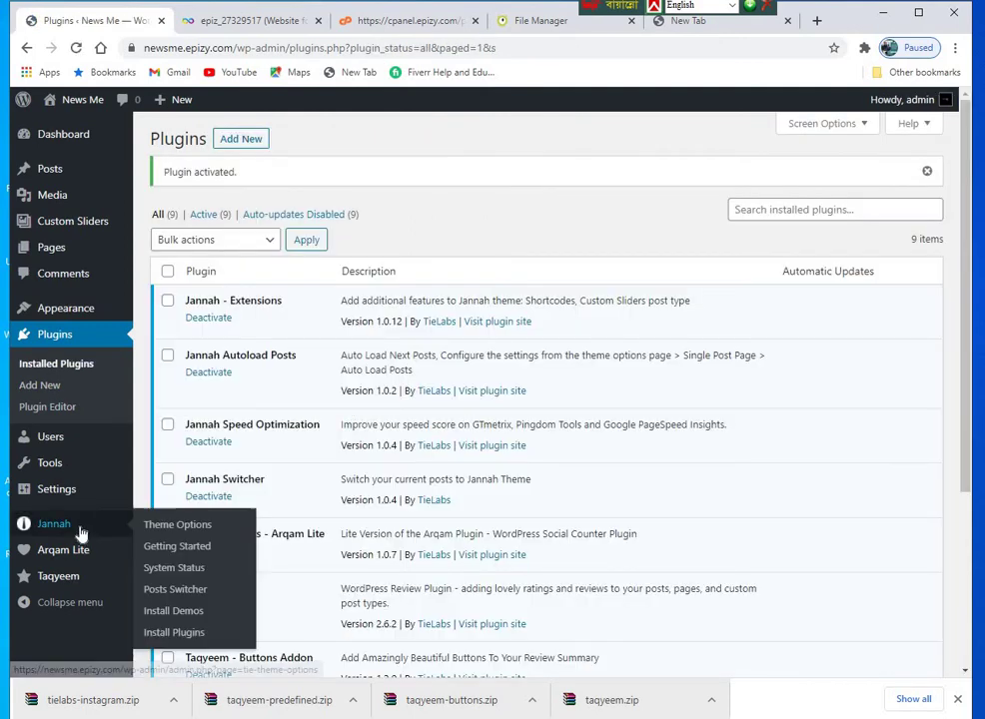
click(189, 635)
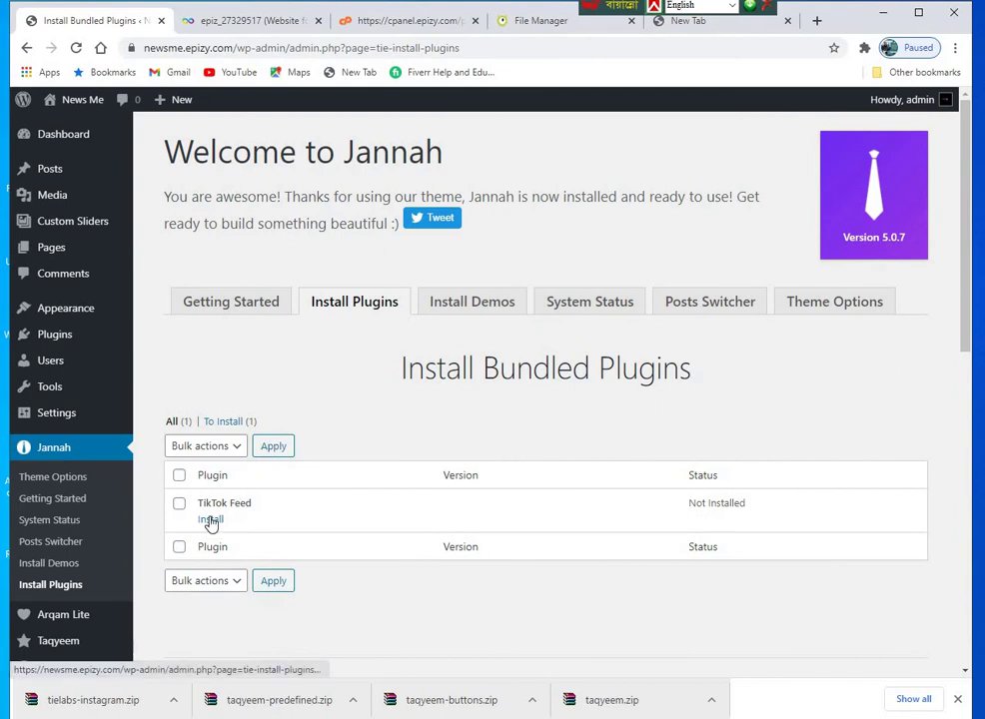
click(210, 519)
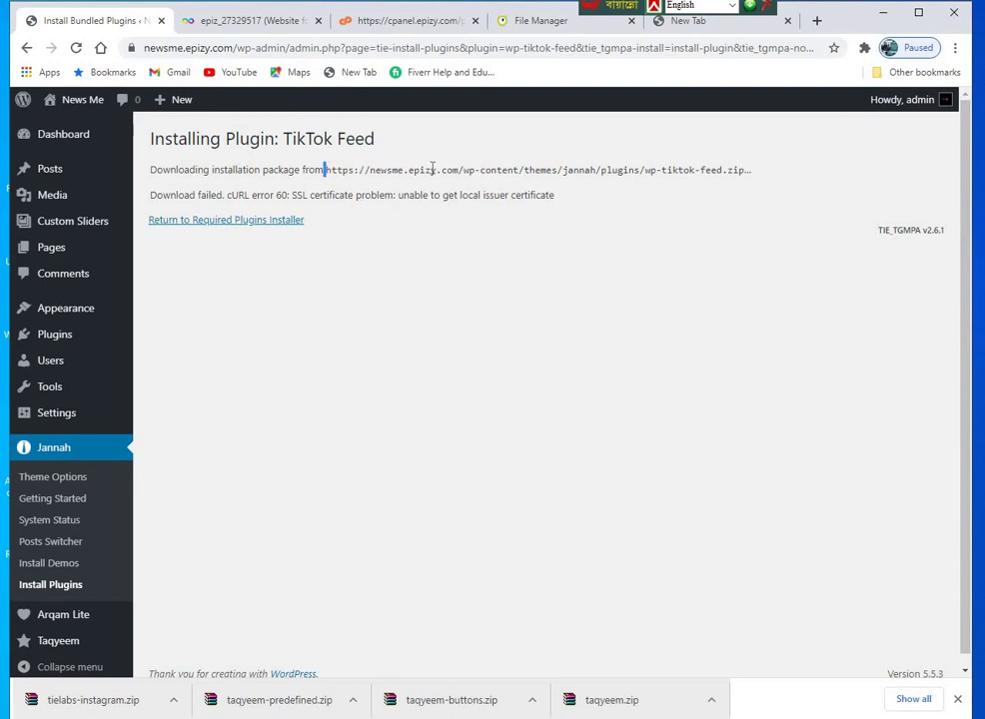
Copy the wp-tiktok-feed.zip package URL from the installation output
drag(433, 168, 734, 172)
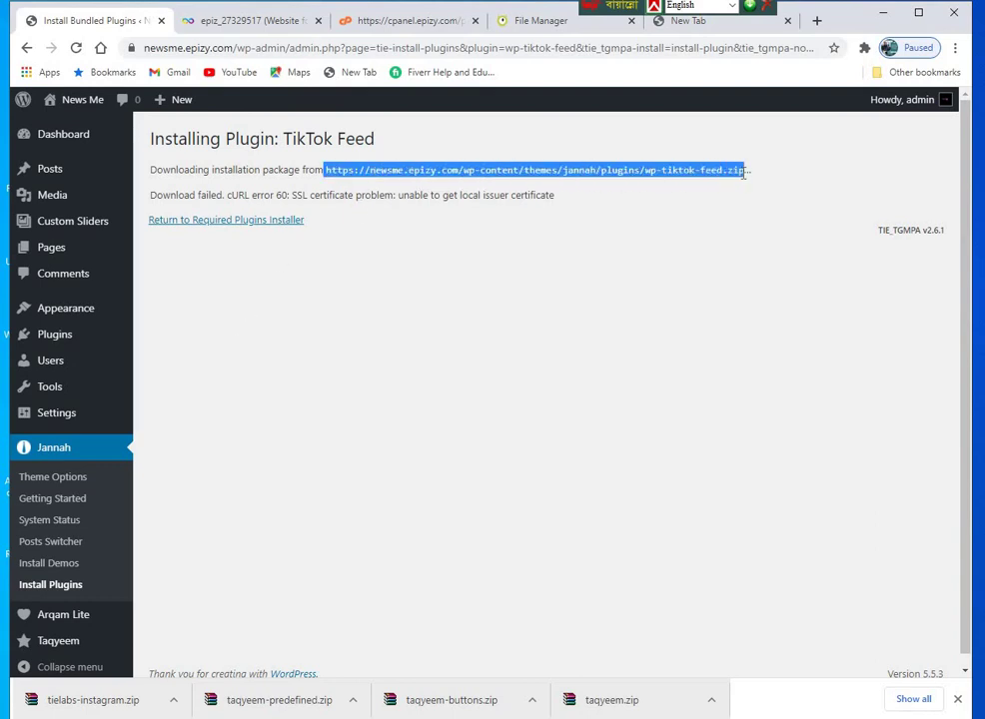
right_click(626, 169)
click(659, 181)
Download wp-tiktok-feed.zip from the copied URL in a fresh browser tab, saving it to New Volume (E:) and closing the old blank tab
click(817, 20)
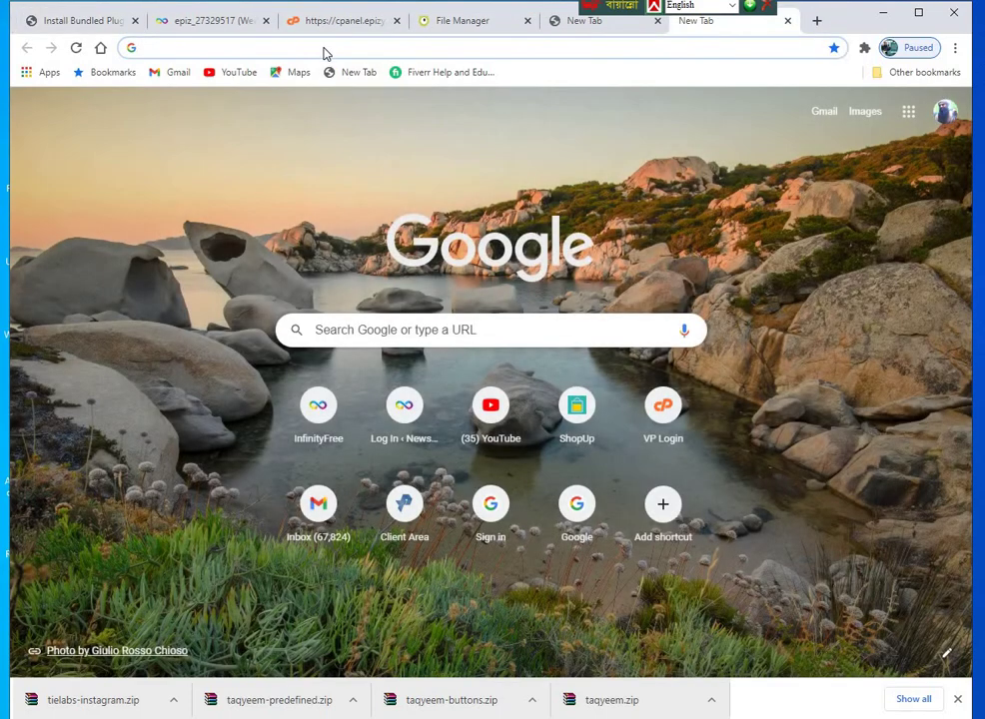
right_click(322, 47)
click(423, 167)
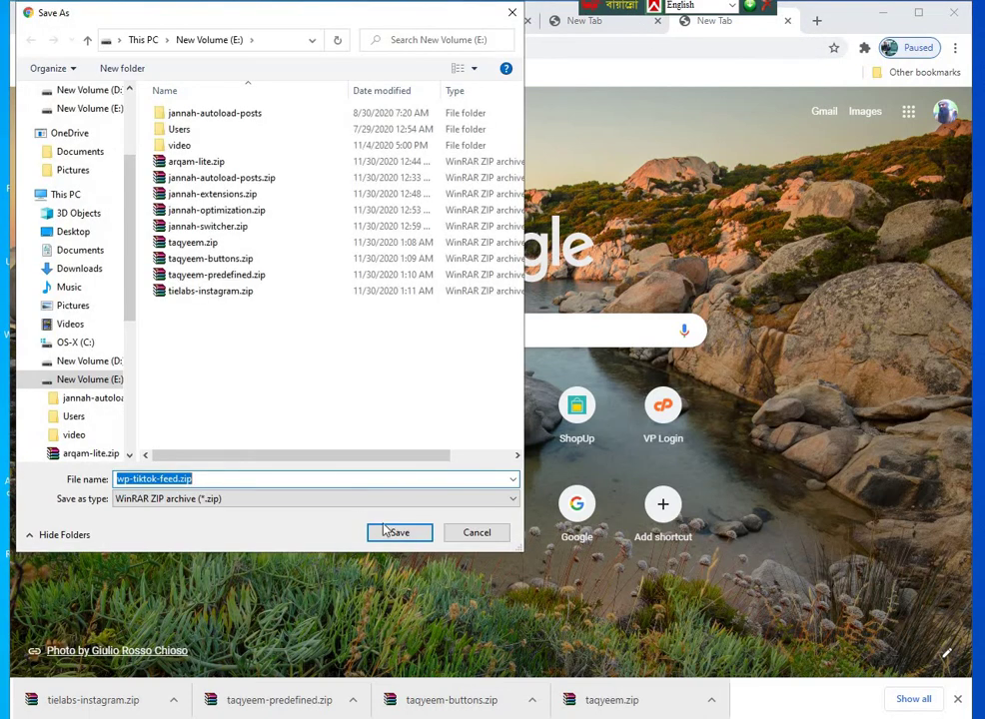
click(390, 533)
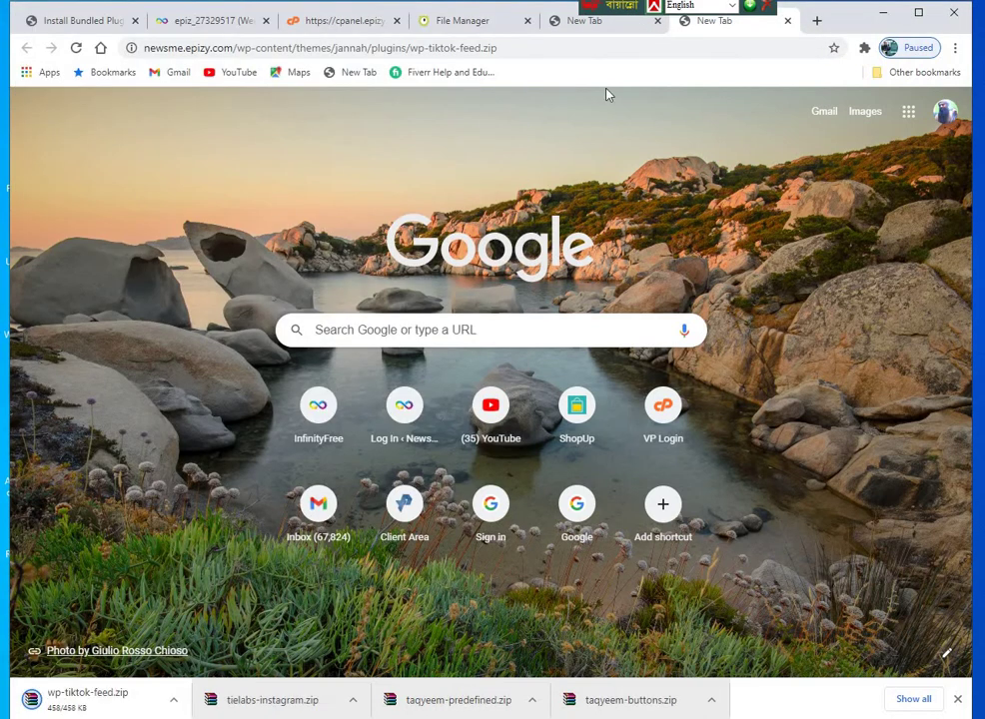
click(656, 20)
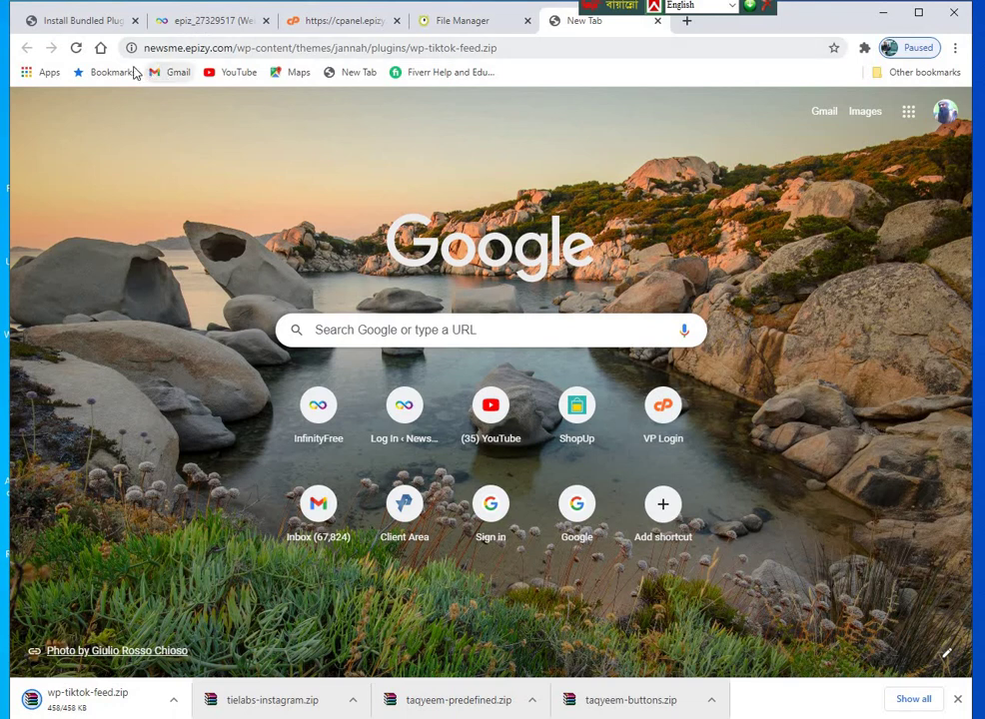
Upload wp-tiktok-feed.zip to the WordPress site as a new plugin, install and activate it, and review the installed plugins list
click(64, 22)
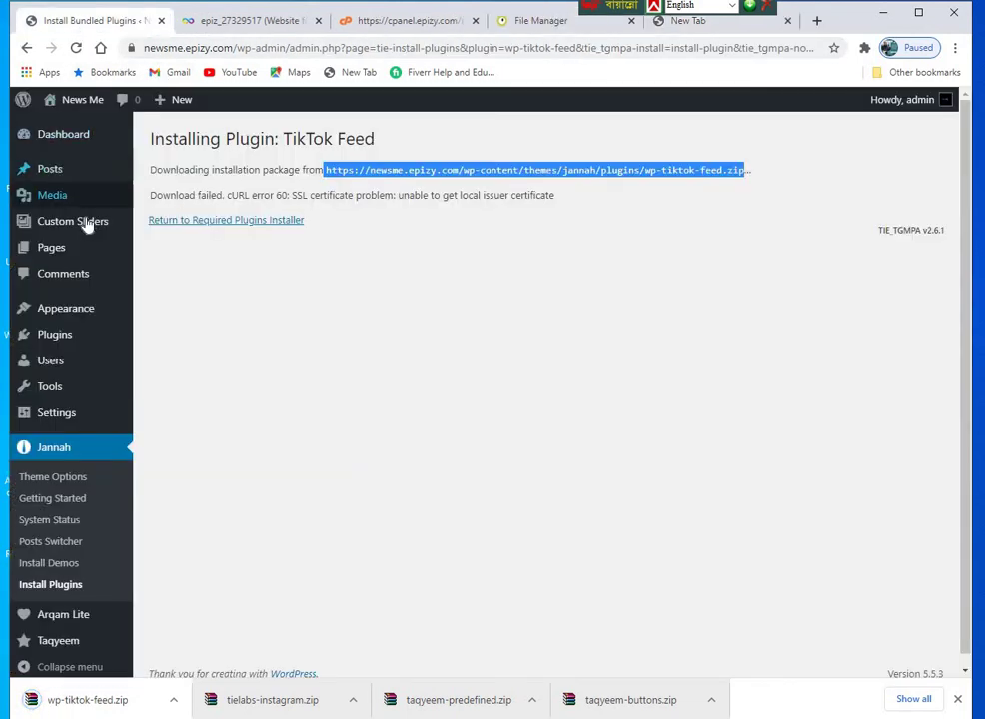
mouse_move(100, 338)
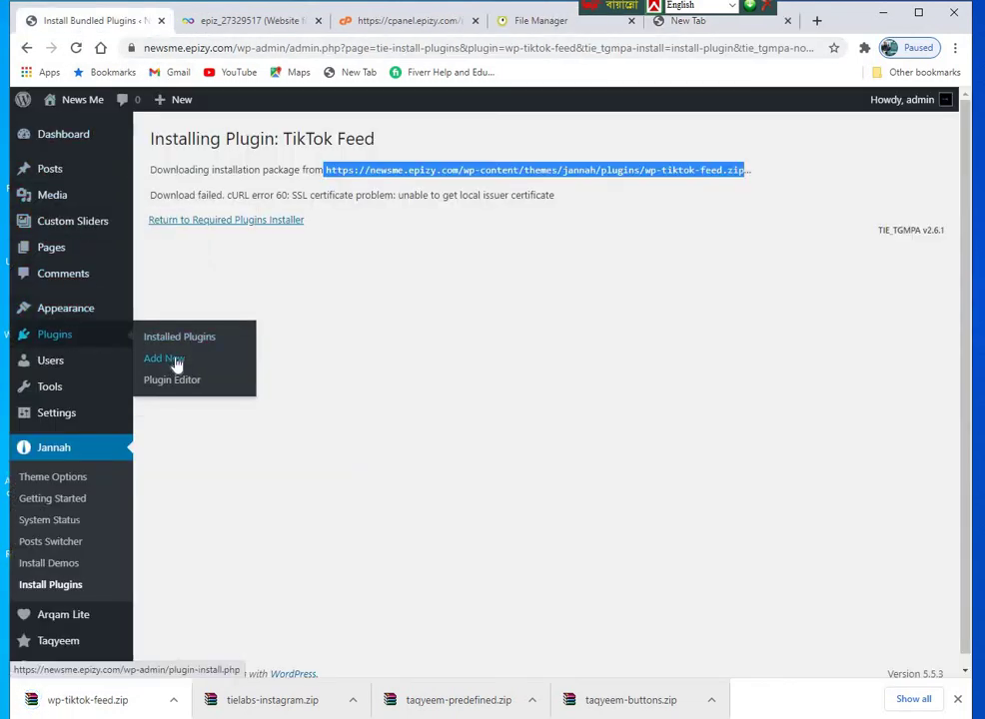
click(164, 358)
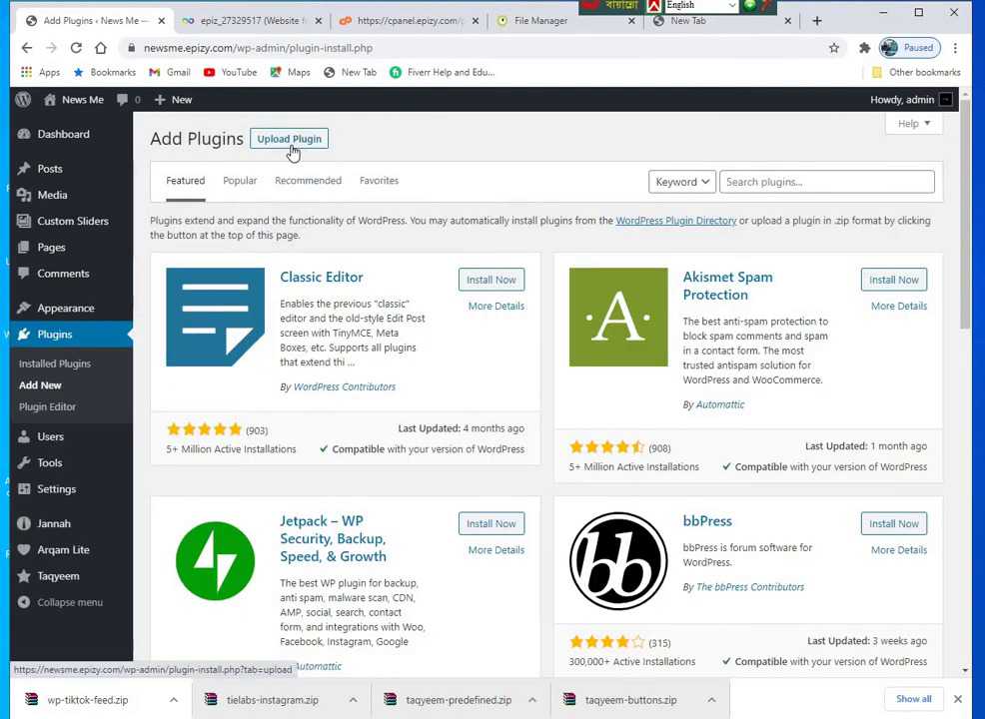
click(290, 144)
drag(33, 702, 536, 288)
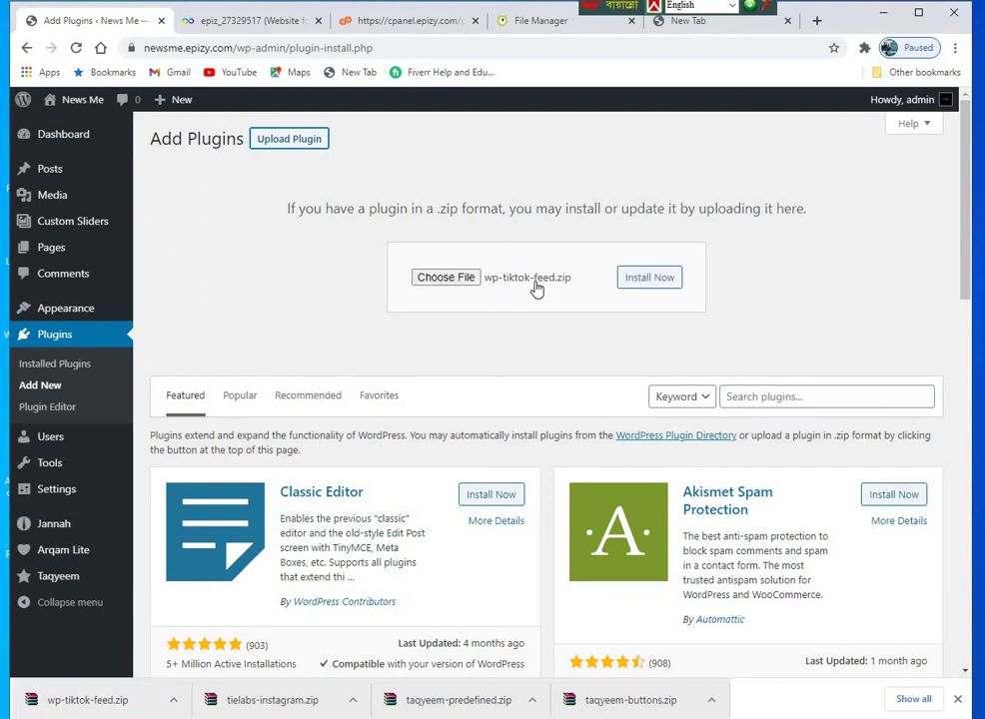
click(639, 286)
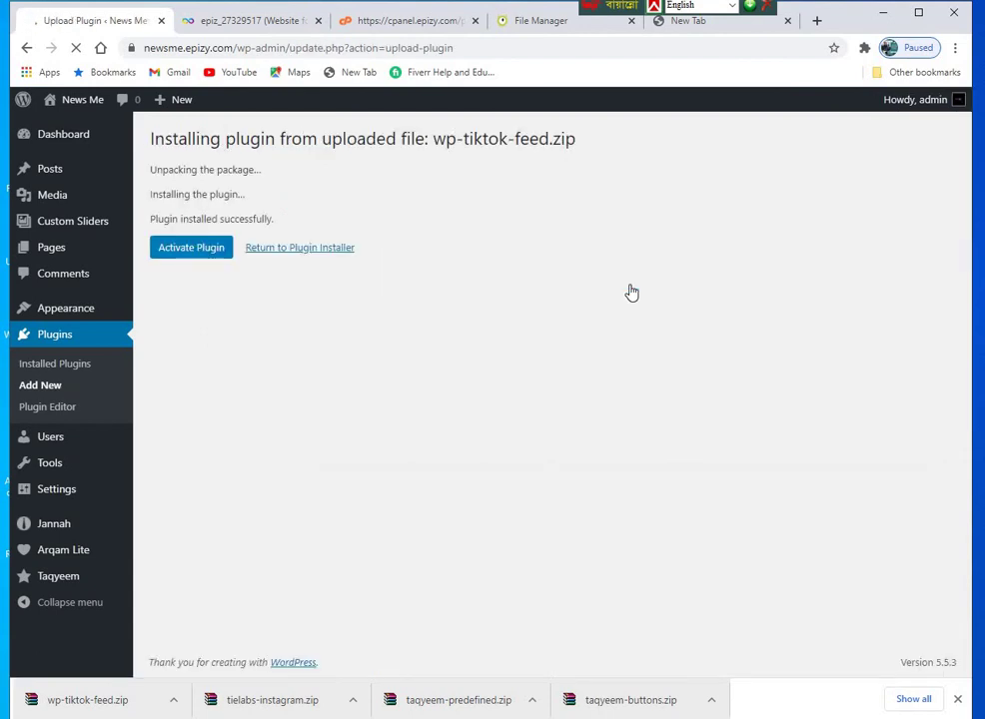
click(179, 249)
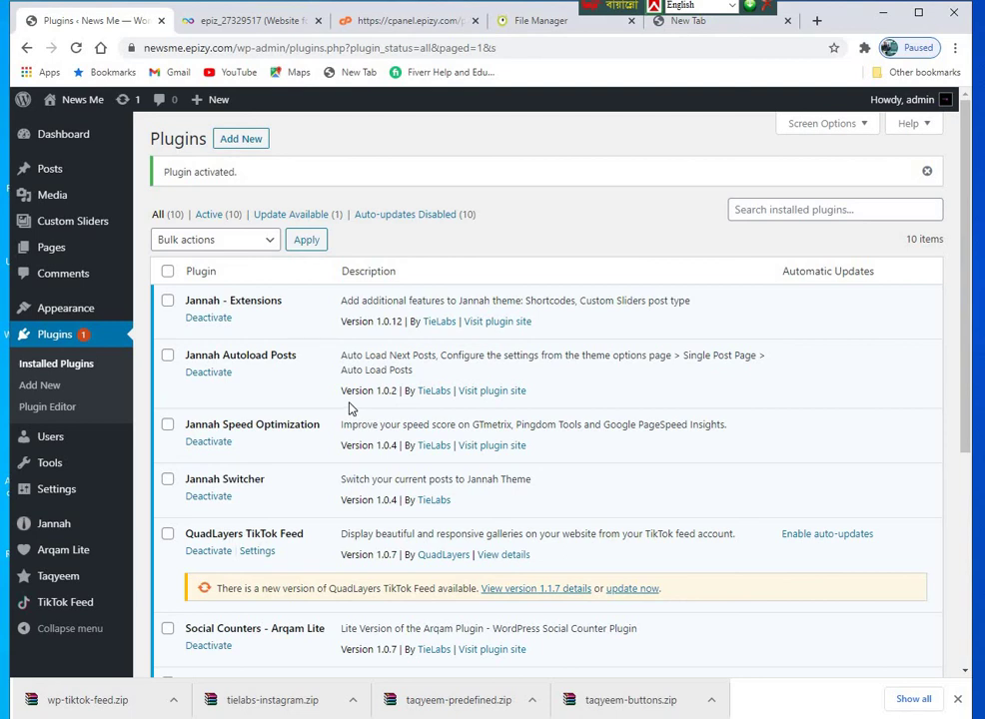
scroll(351, 408, down, 4)
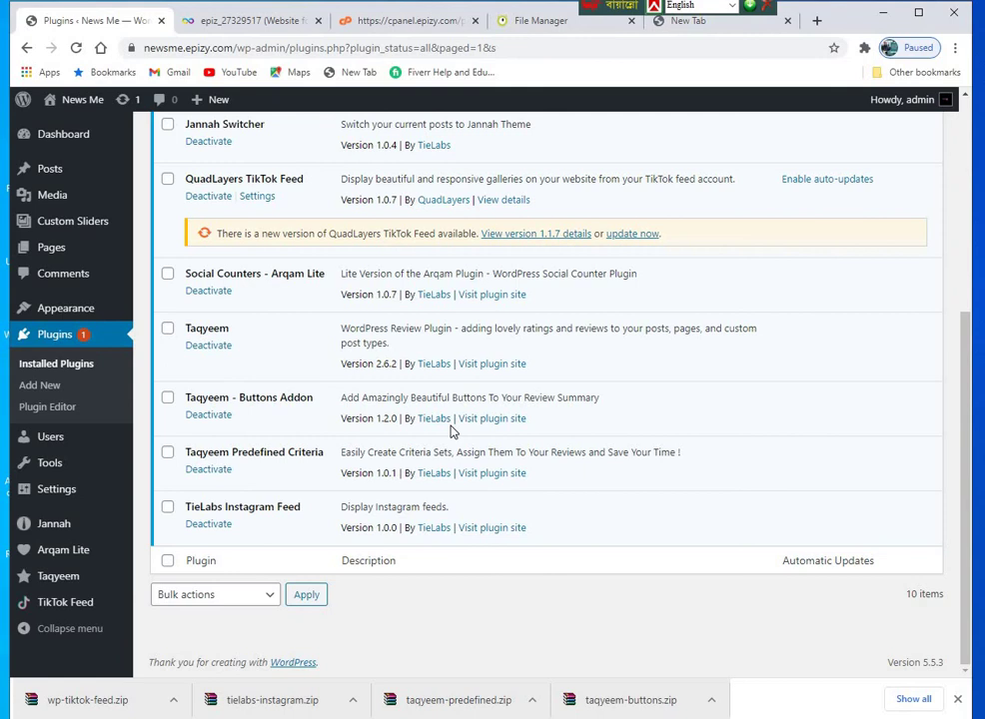
scroll(450, 429, up, 4)
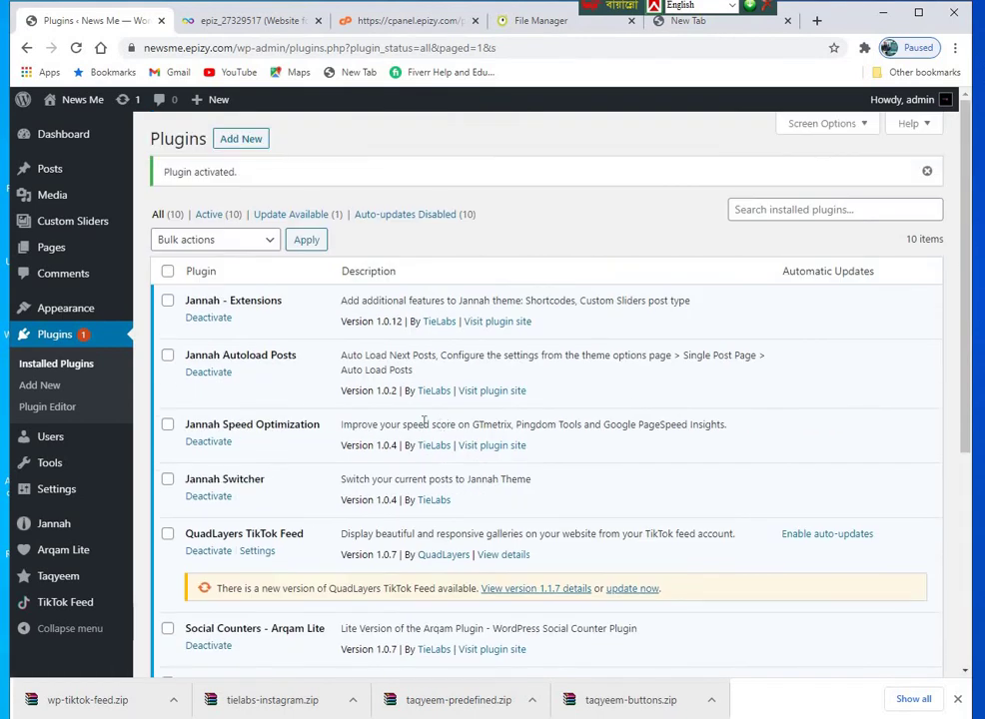
Start another plugin upload on the WordPress site and open the file chooser for its zip package
click(40, 385)
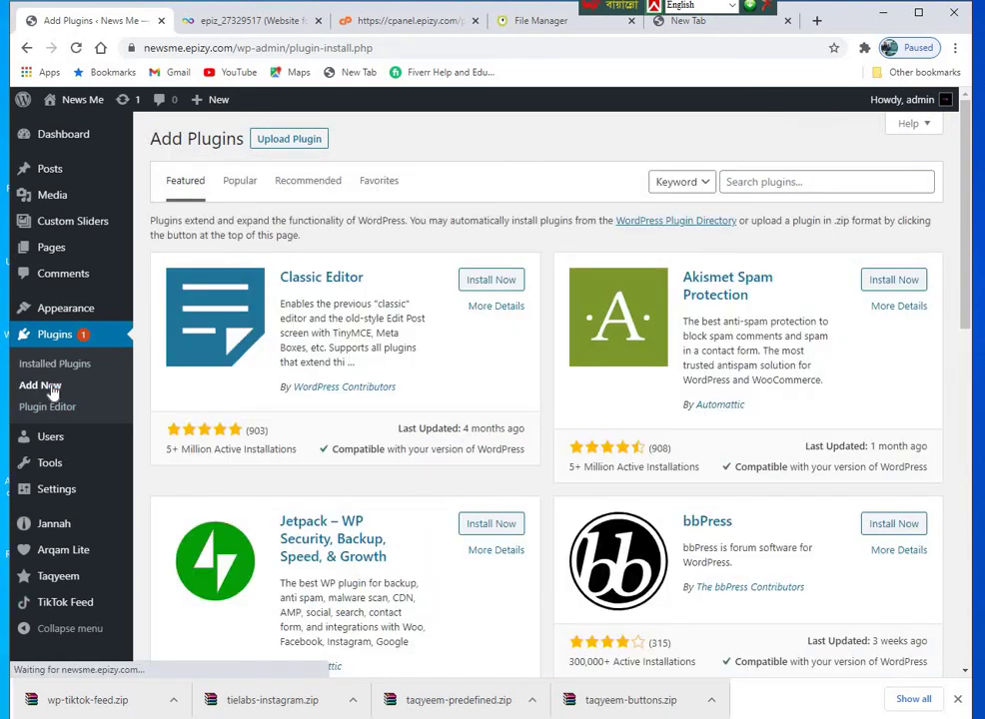
click(299, 145)
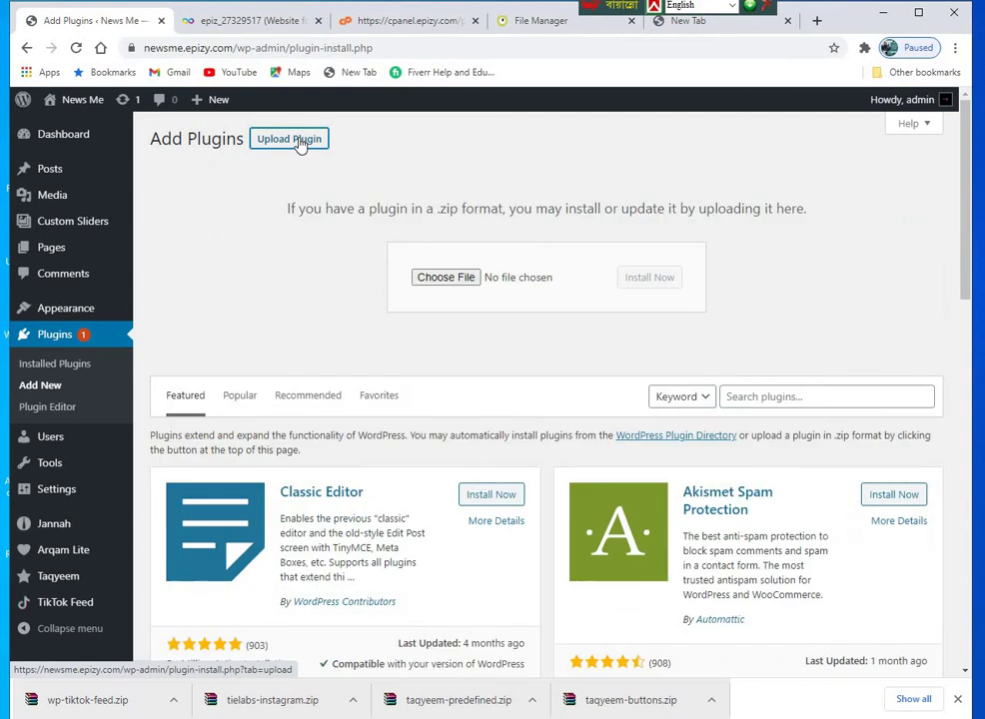
click(436, 287)
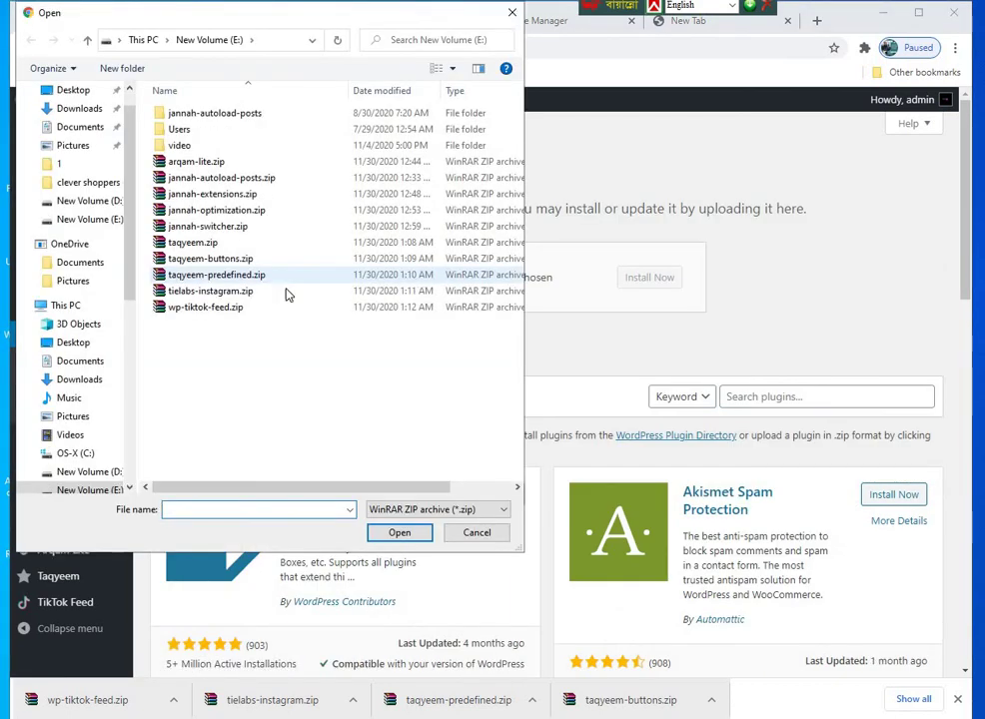
Look through New Volume (E:) and New Volume (D:) for the plugin package to upload
scroll(86, 349, down, 4)
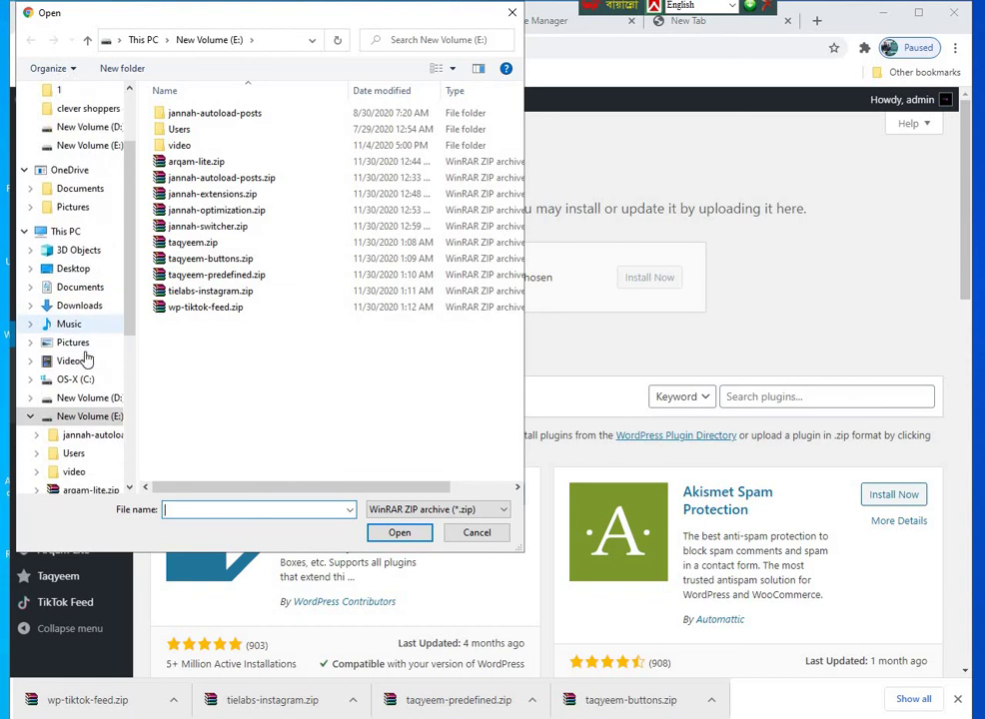
scroll(86, 357, down, 3)
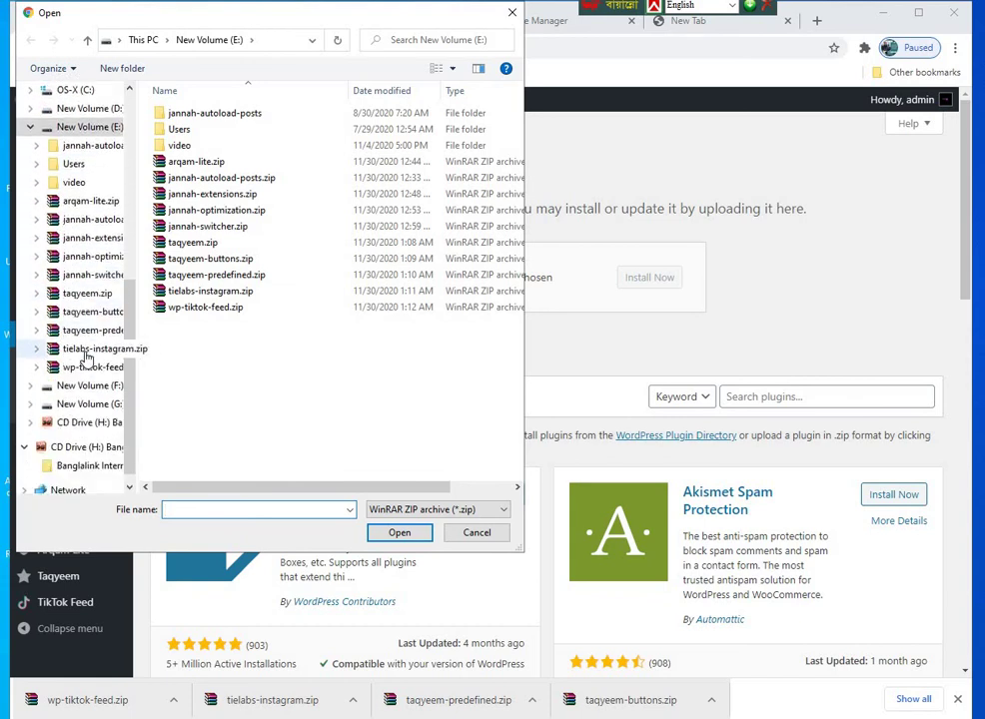
scroll(87, 357, up, 5)
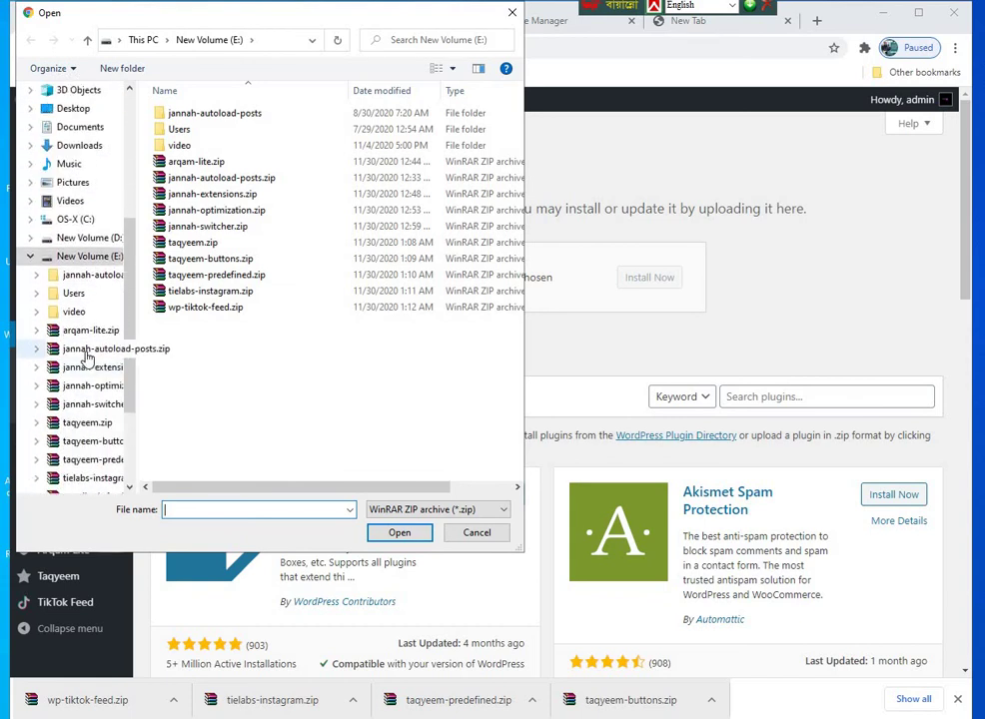
scroll(88, 360, up, 1)
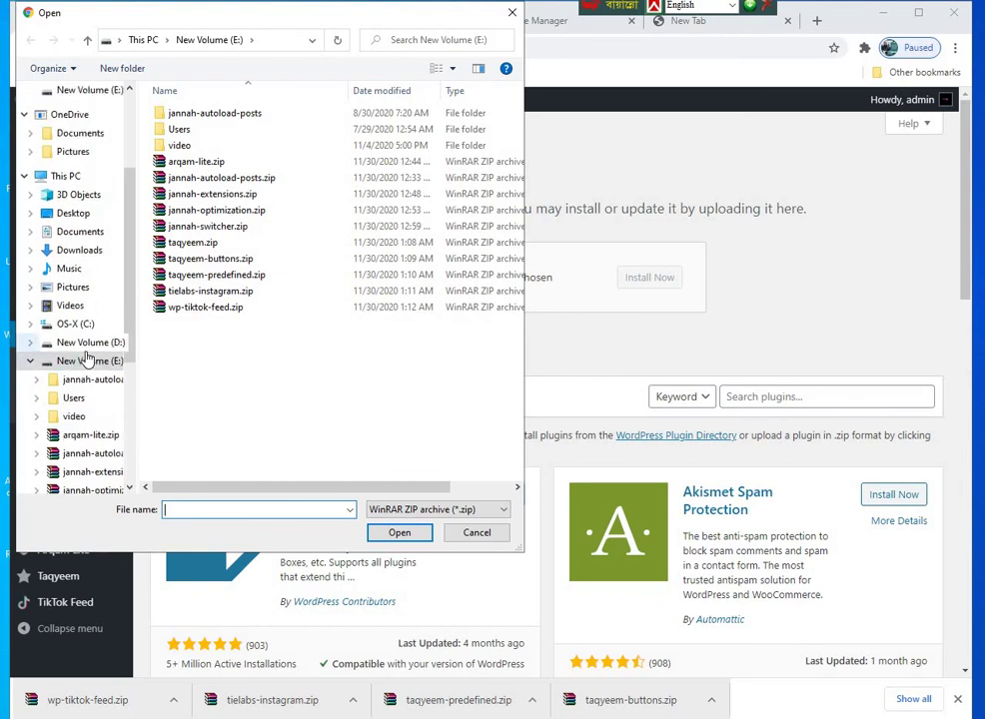
scroll(88, 359, down, 4)
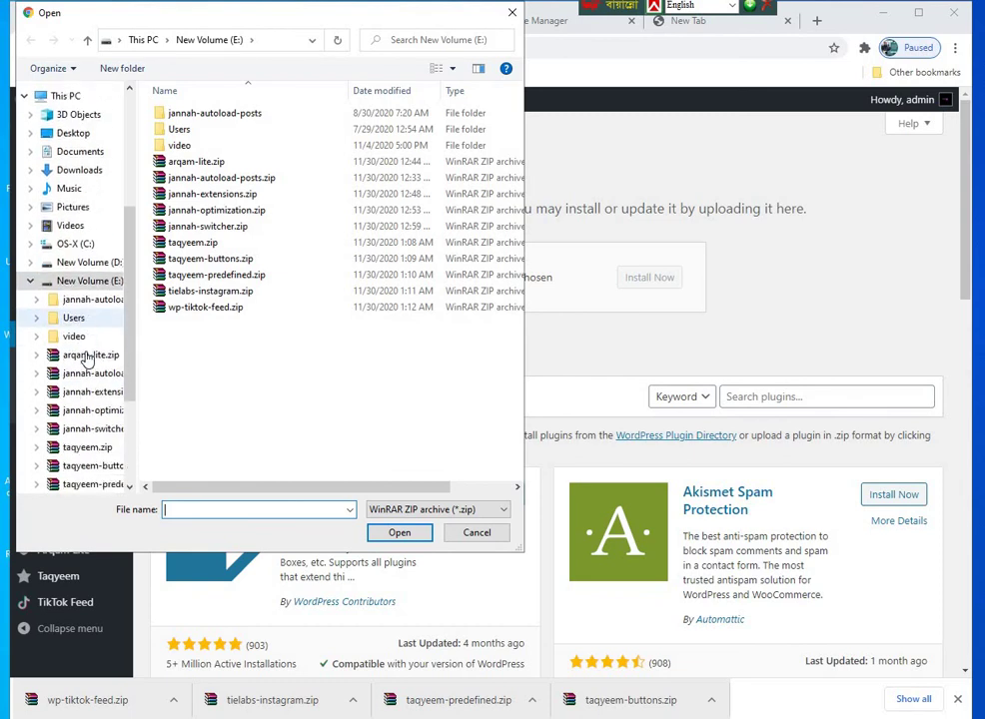
click(105, 263)
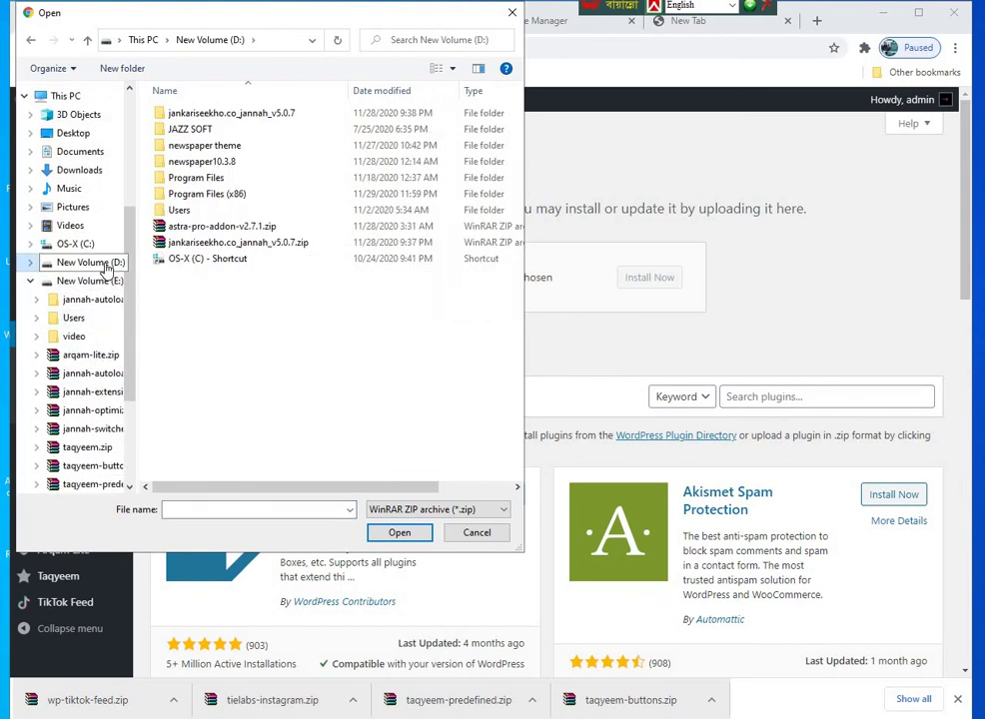
scroll(73, 410, down, 2)
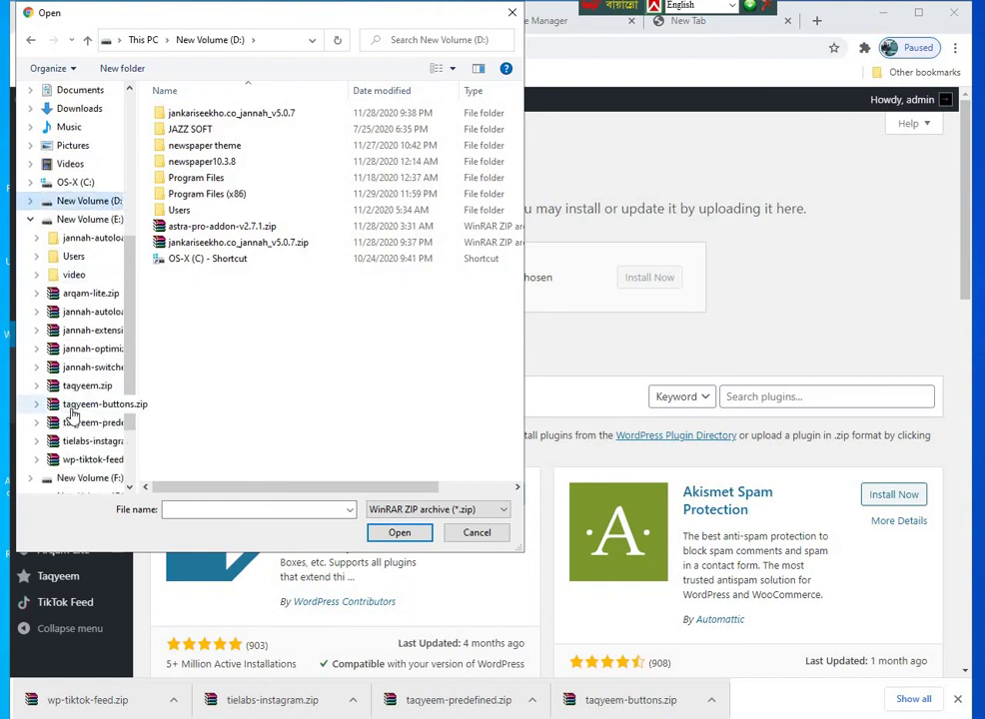
scroll(70, 414, down, 1)
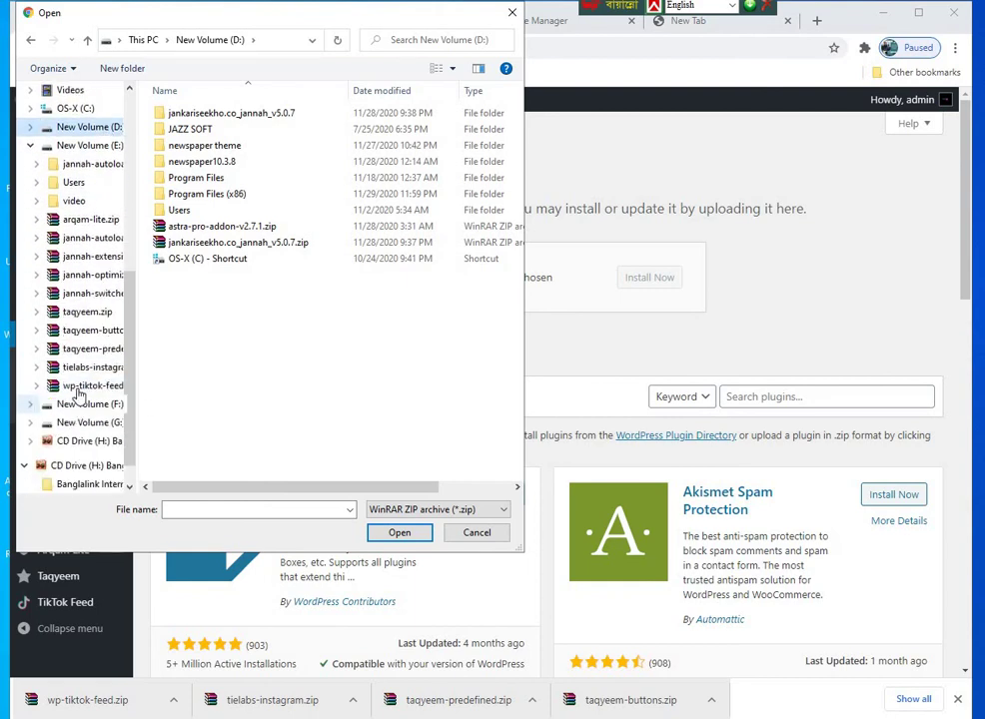
Go to New Volume (G:), folder 1, and open the Installation File folder inside the nested wordpressautomatic35010n and codecanyon WordPress Automatic folders
click(92, 422)
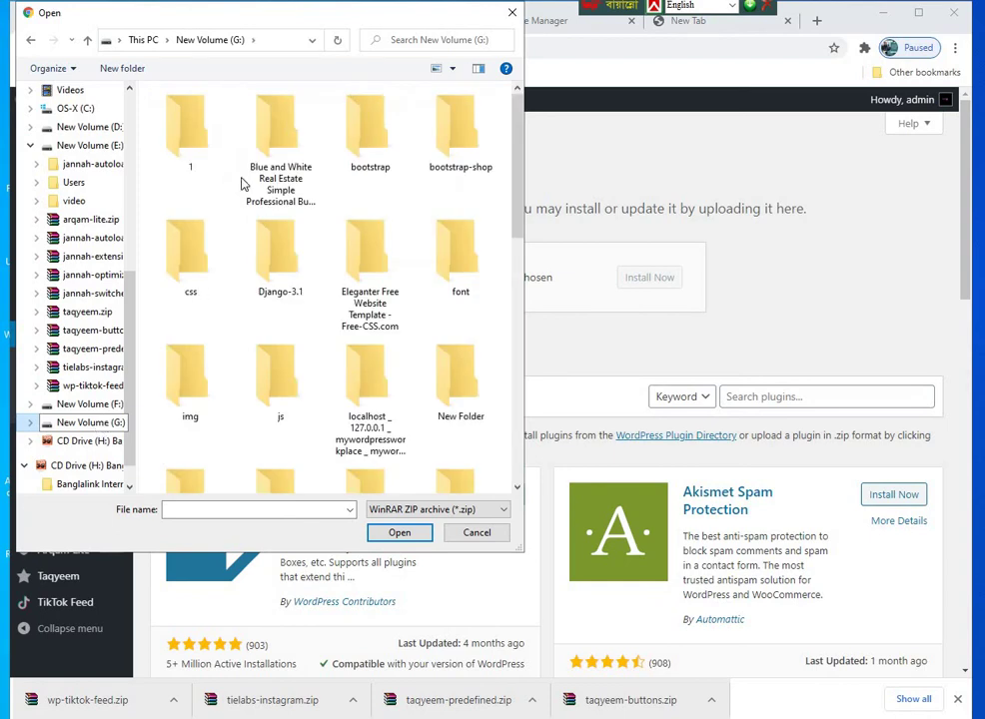
double_click(198, 139)
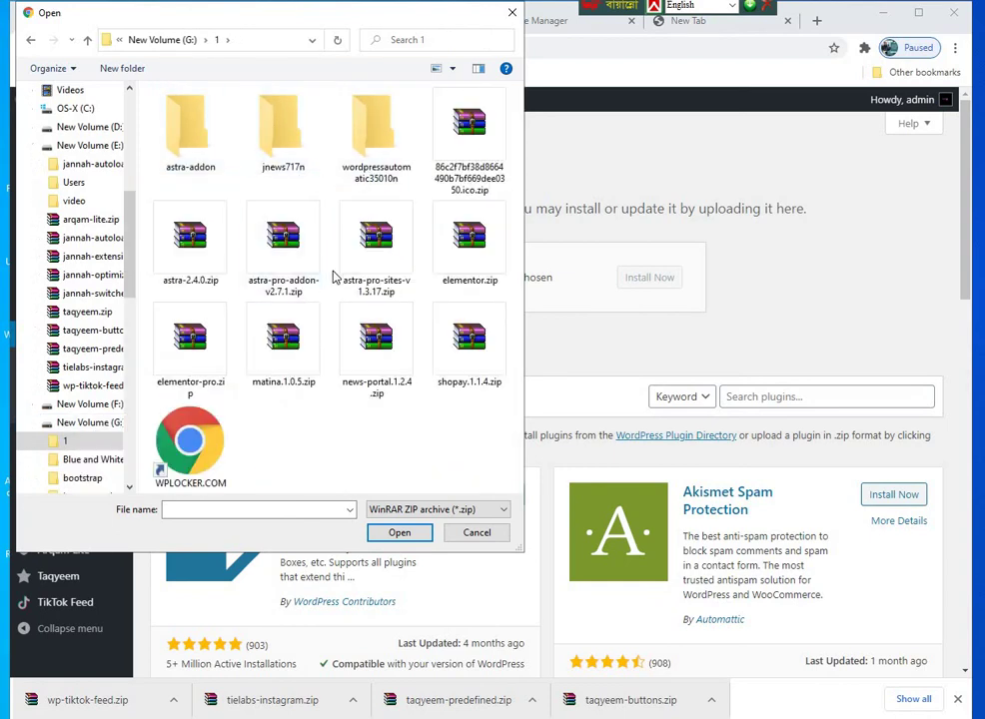
double_click(379, 125)
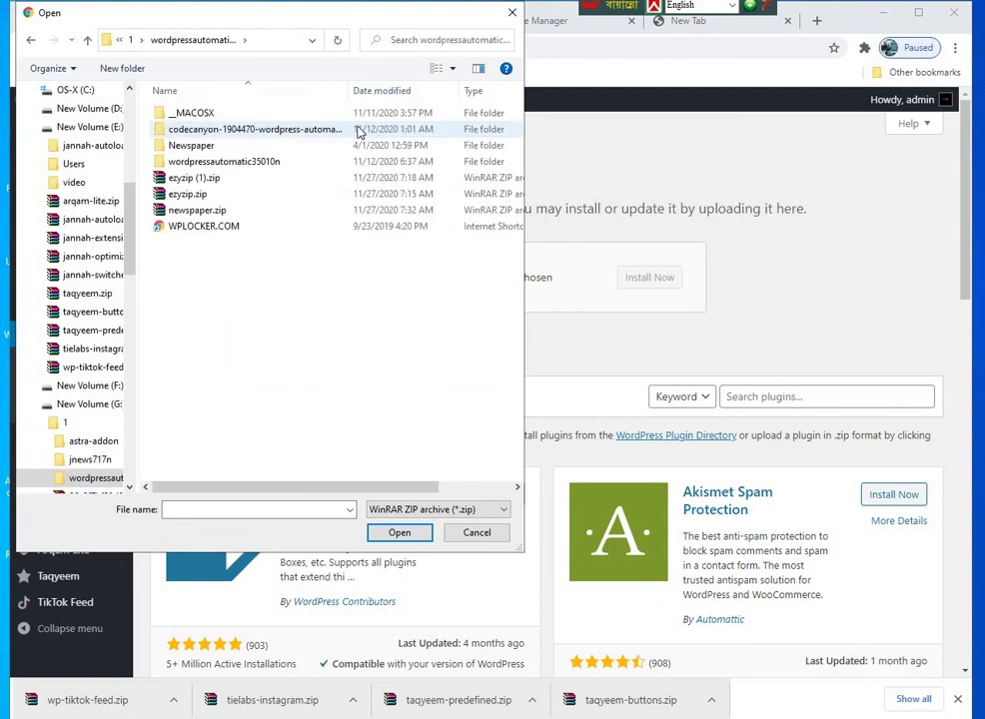
click(246, 163)
double_click(246, 162)
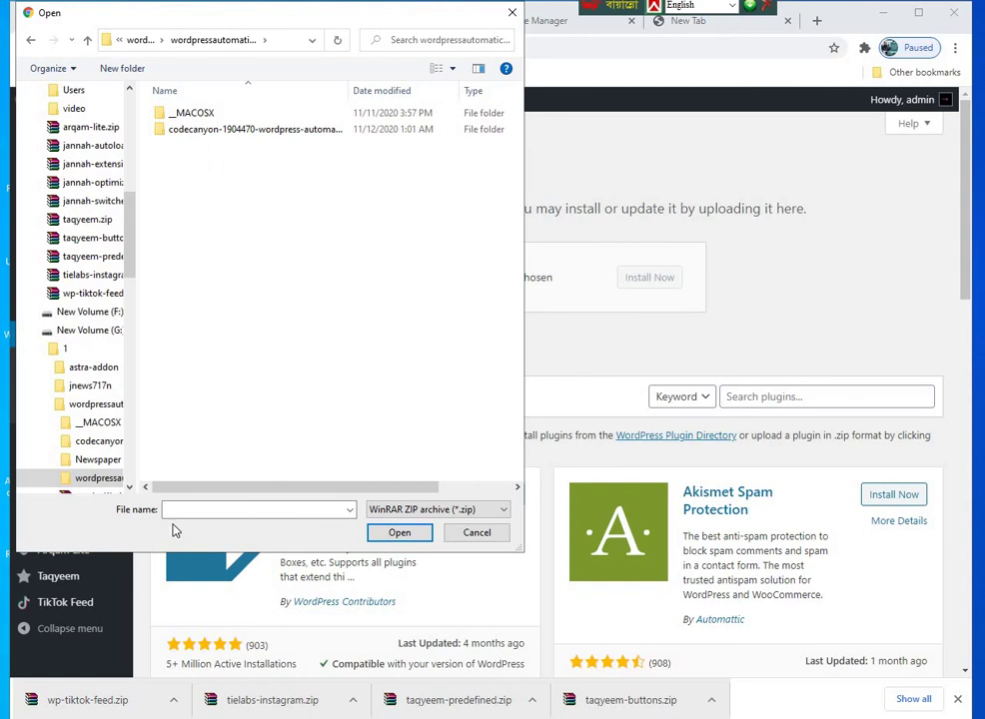
double_click(230, 129)
double_click(230, 129)
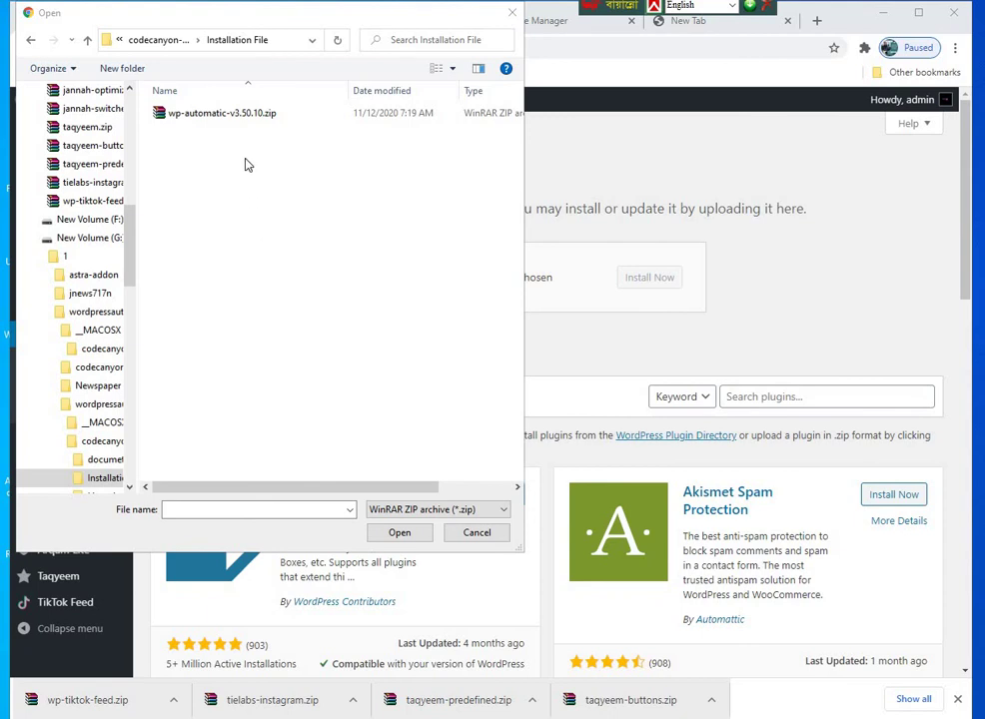
Choose wp-automatic-v3.50.10.zip as the plugin package, then install and activate it
click(241, 115)
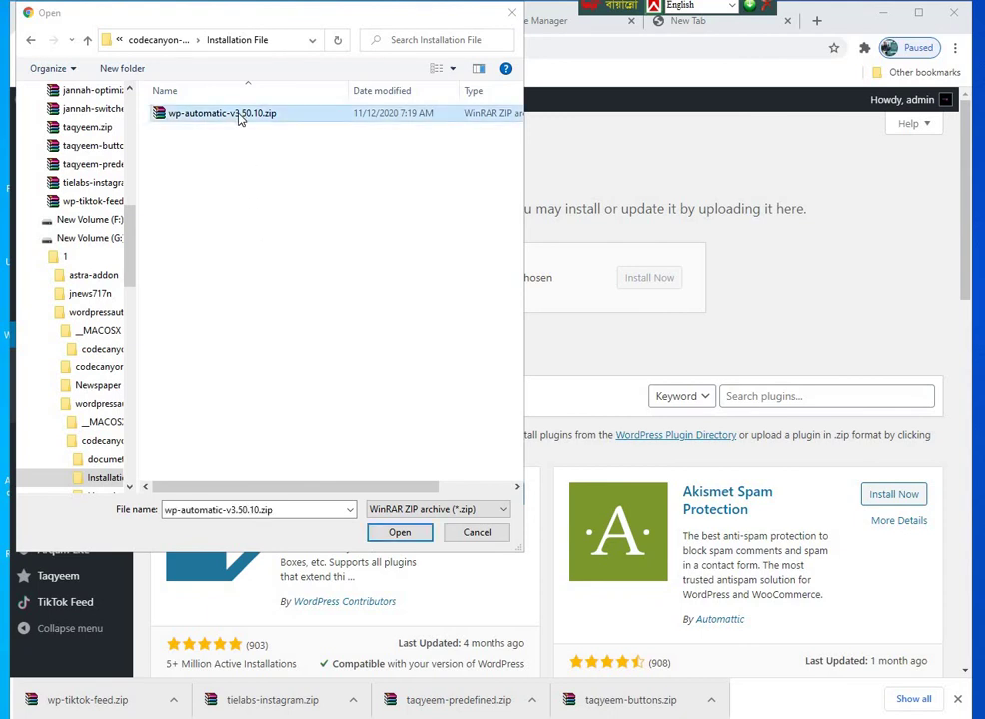
click(399, 535)
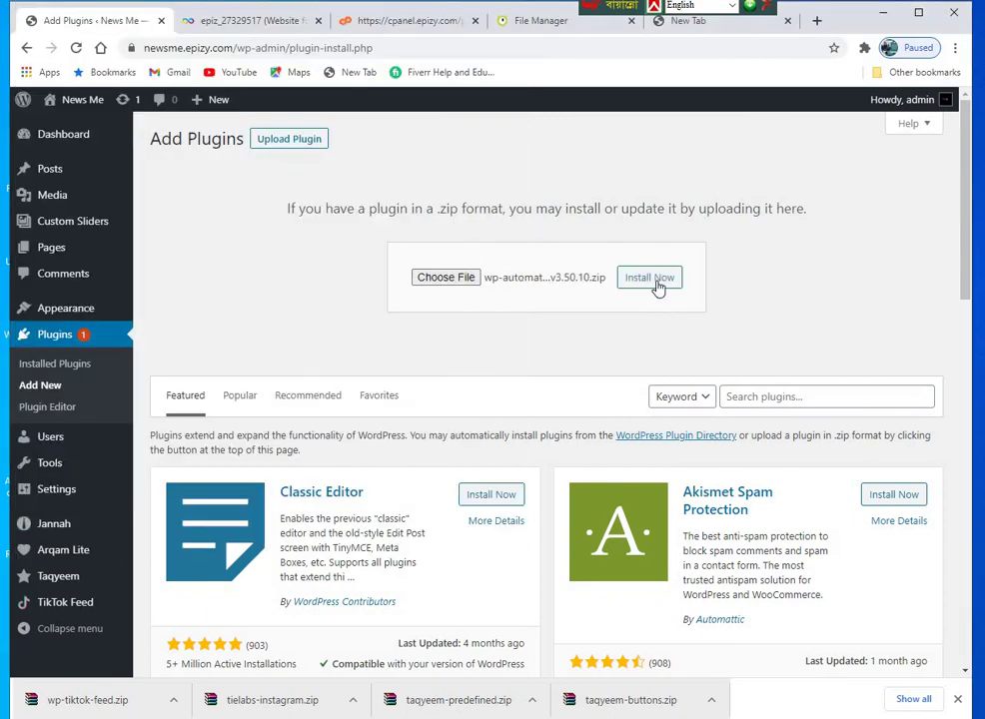
click(654, 283)
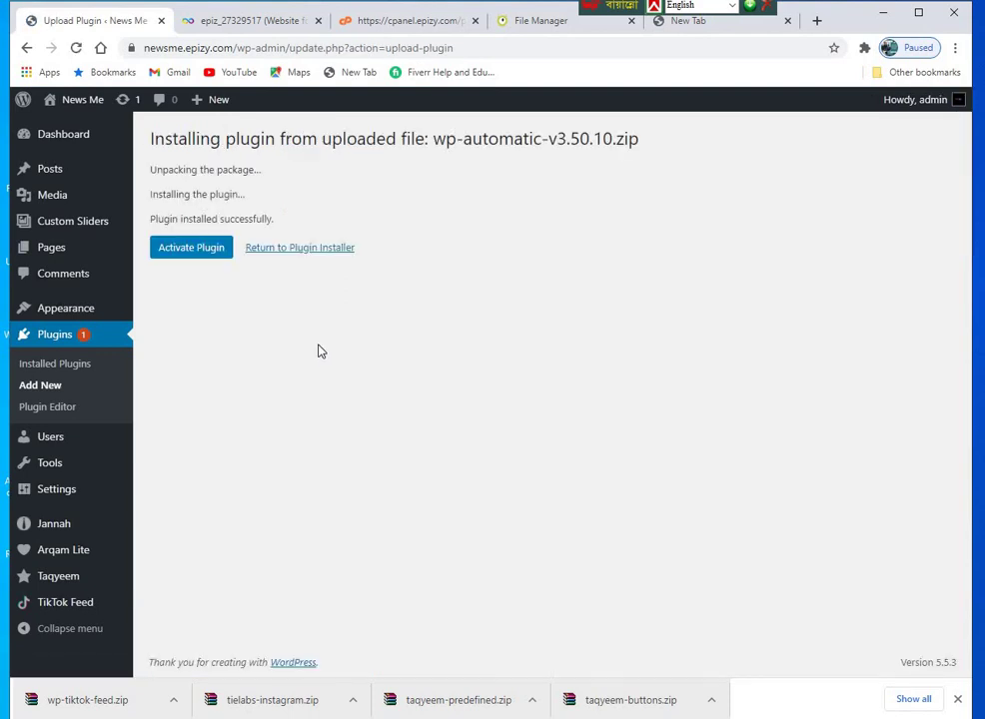
click(190, 251)
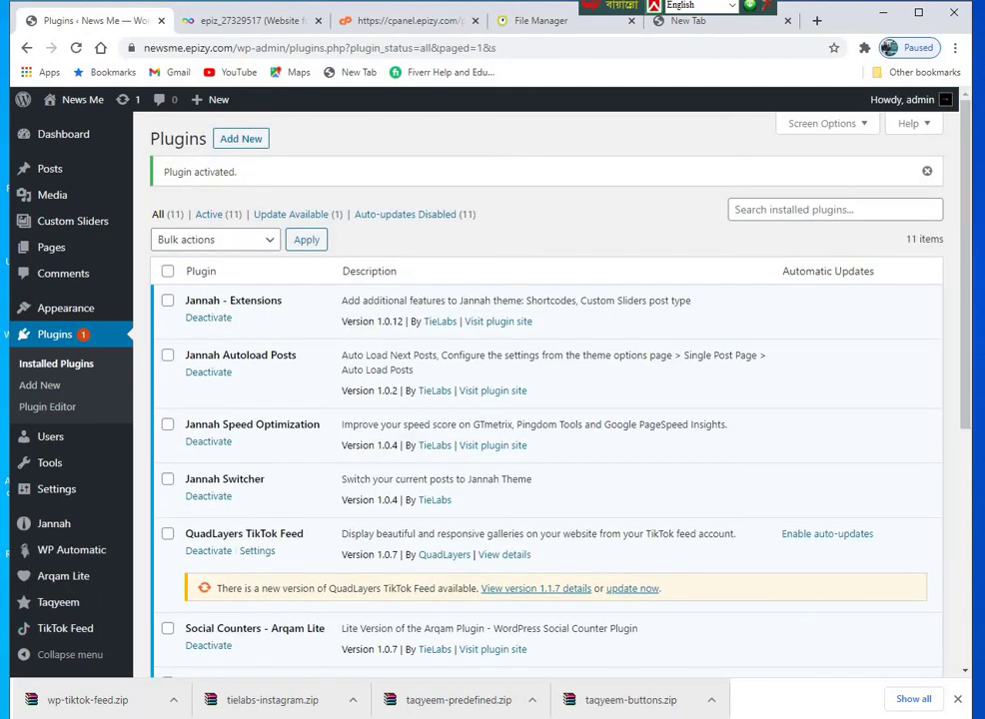
Open the Jannah theme options page, then switch to the untitled Notepad note with the closing message
click(53, 524)
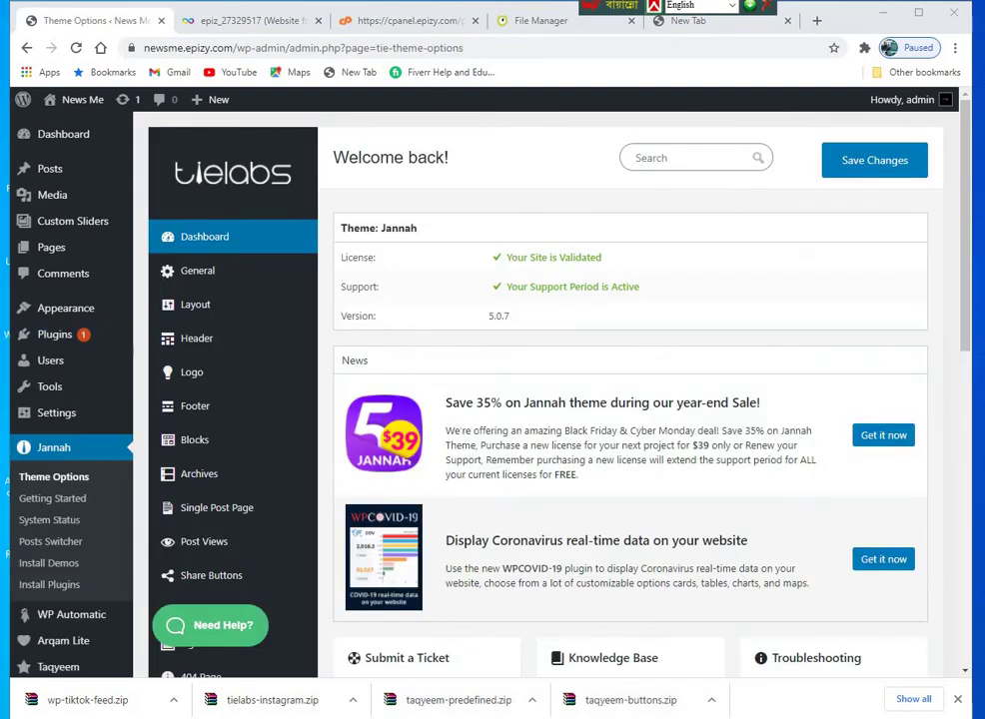
mouse_move(469, 718)
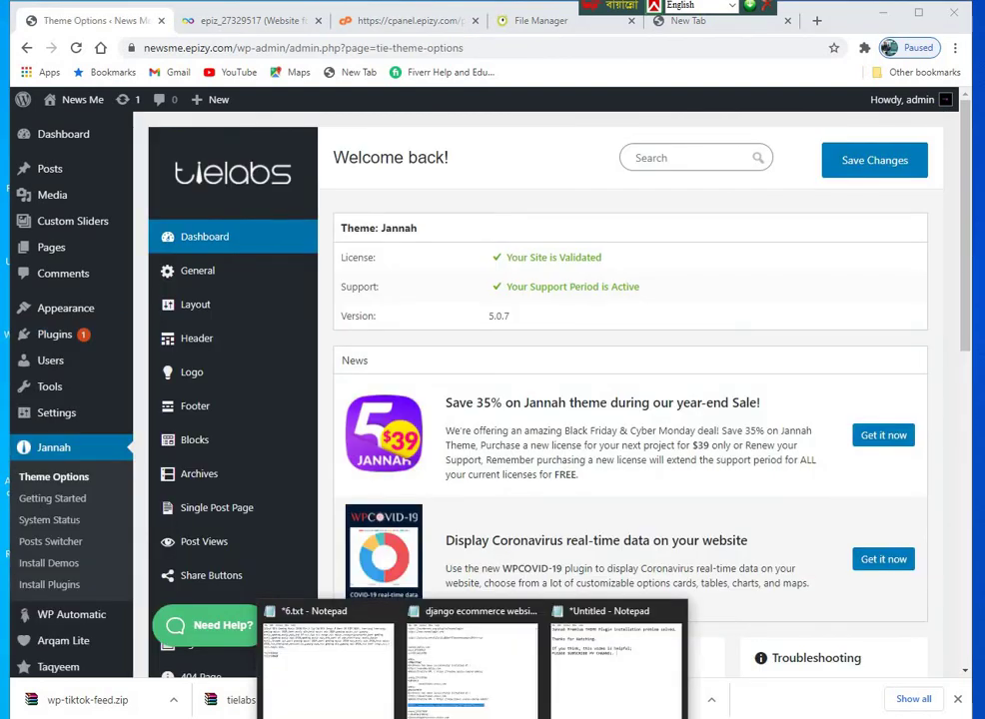
click(617, 659)
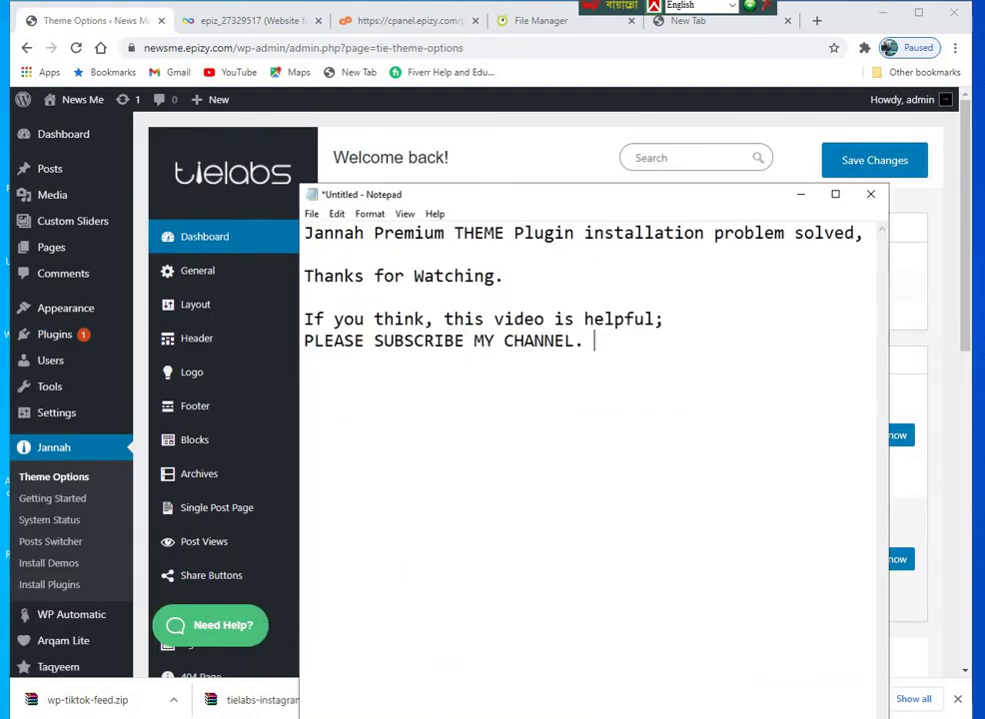